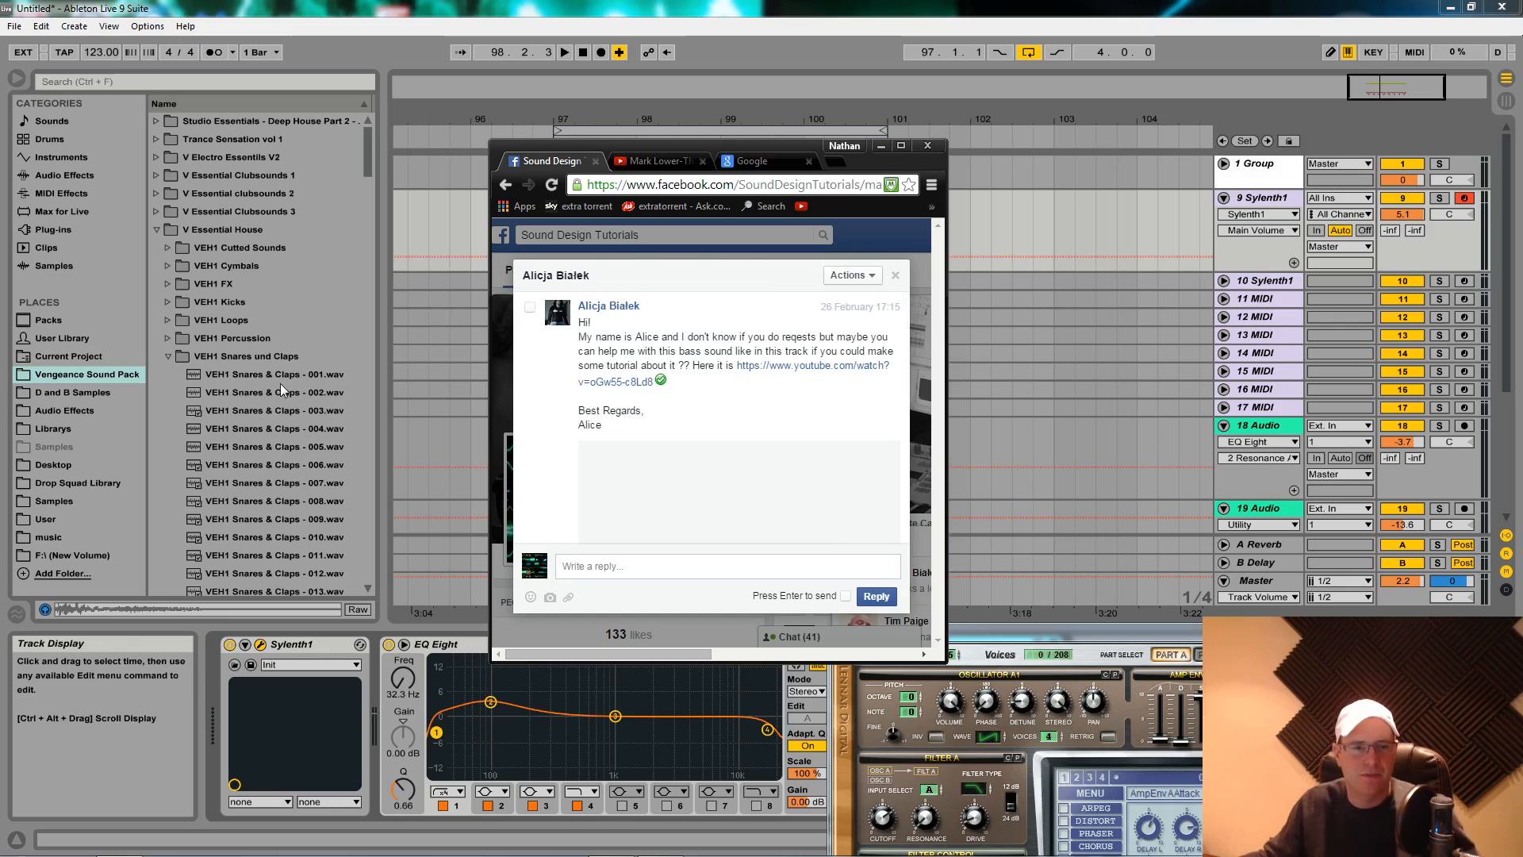
- View the reference track Mark Lower-The Way That I Feel on YouTube in a maximized browser and return to Ableton Live
click(658, 161)
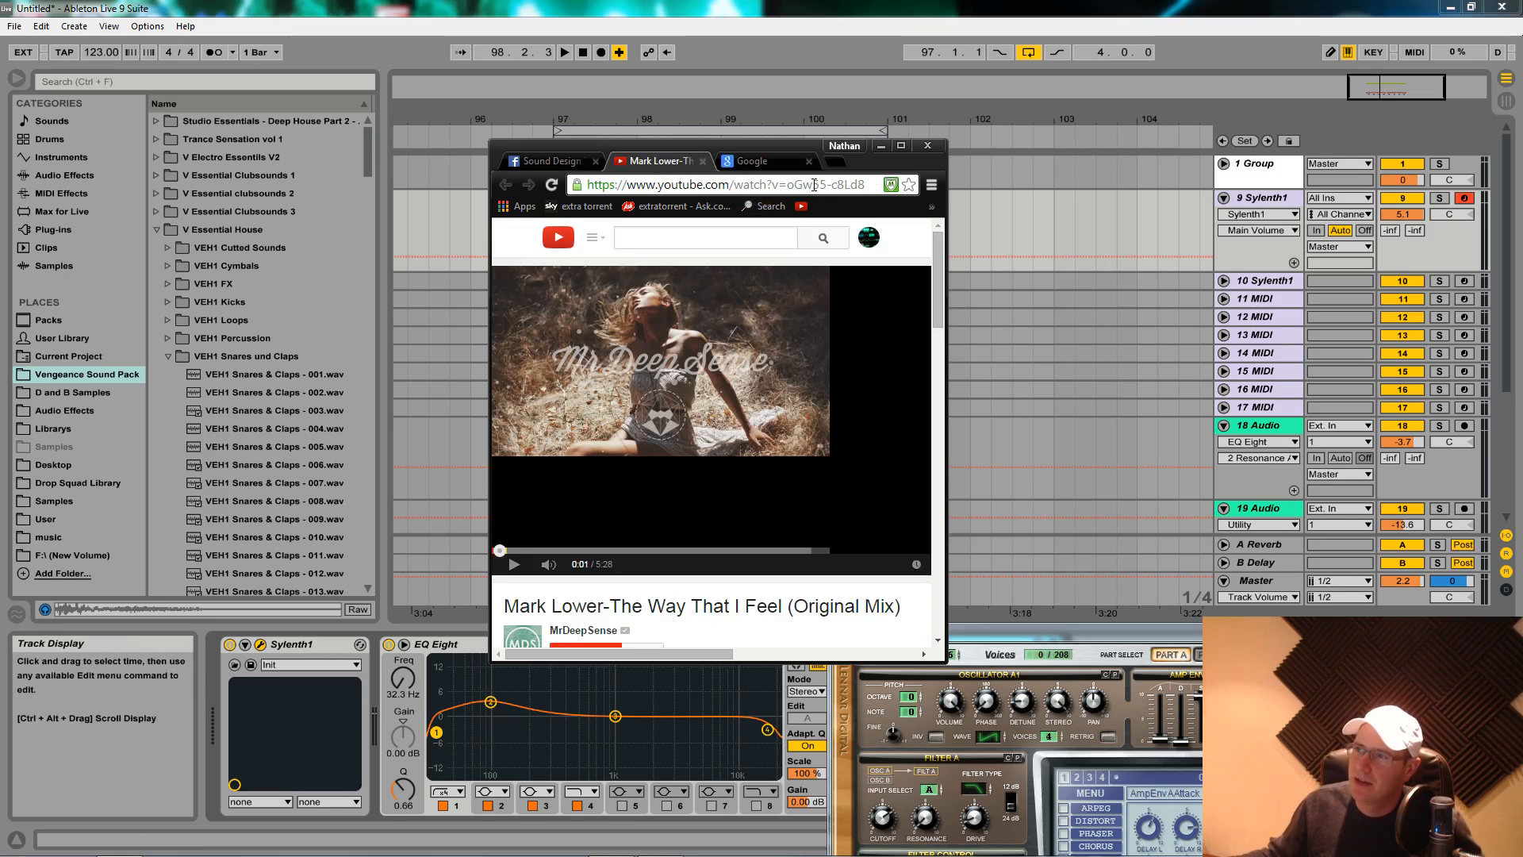
double_click(802, 147)
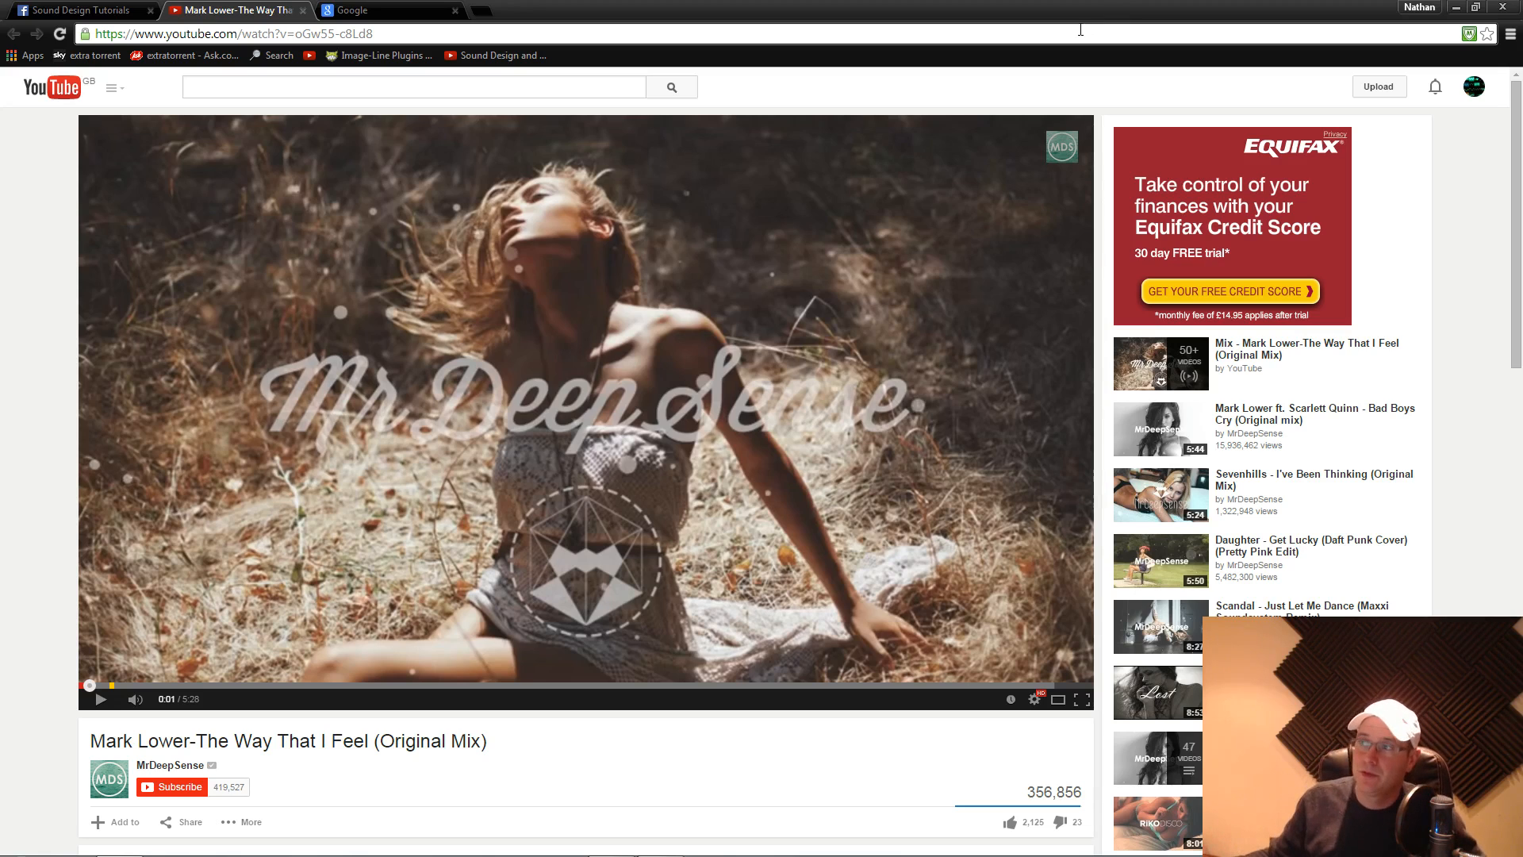
click(1455, 7)
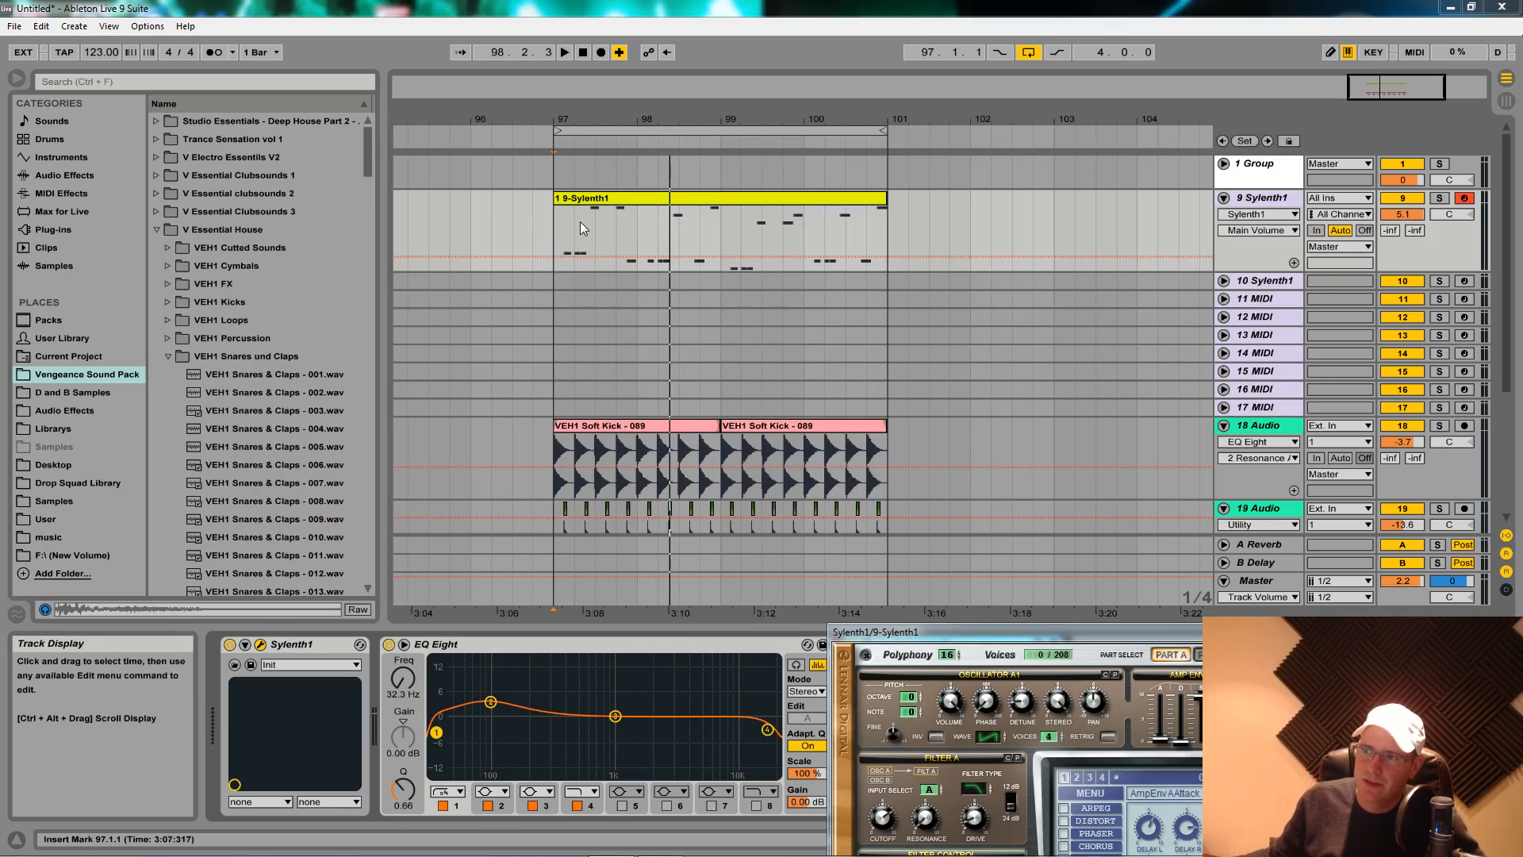
- Play the arrangement from bar 97 and lower the 9 Sylenth1 track volume to 4.6 and the Master volume to 1.2
click(552, 232)
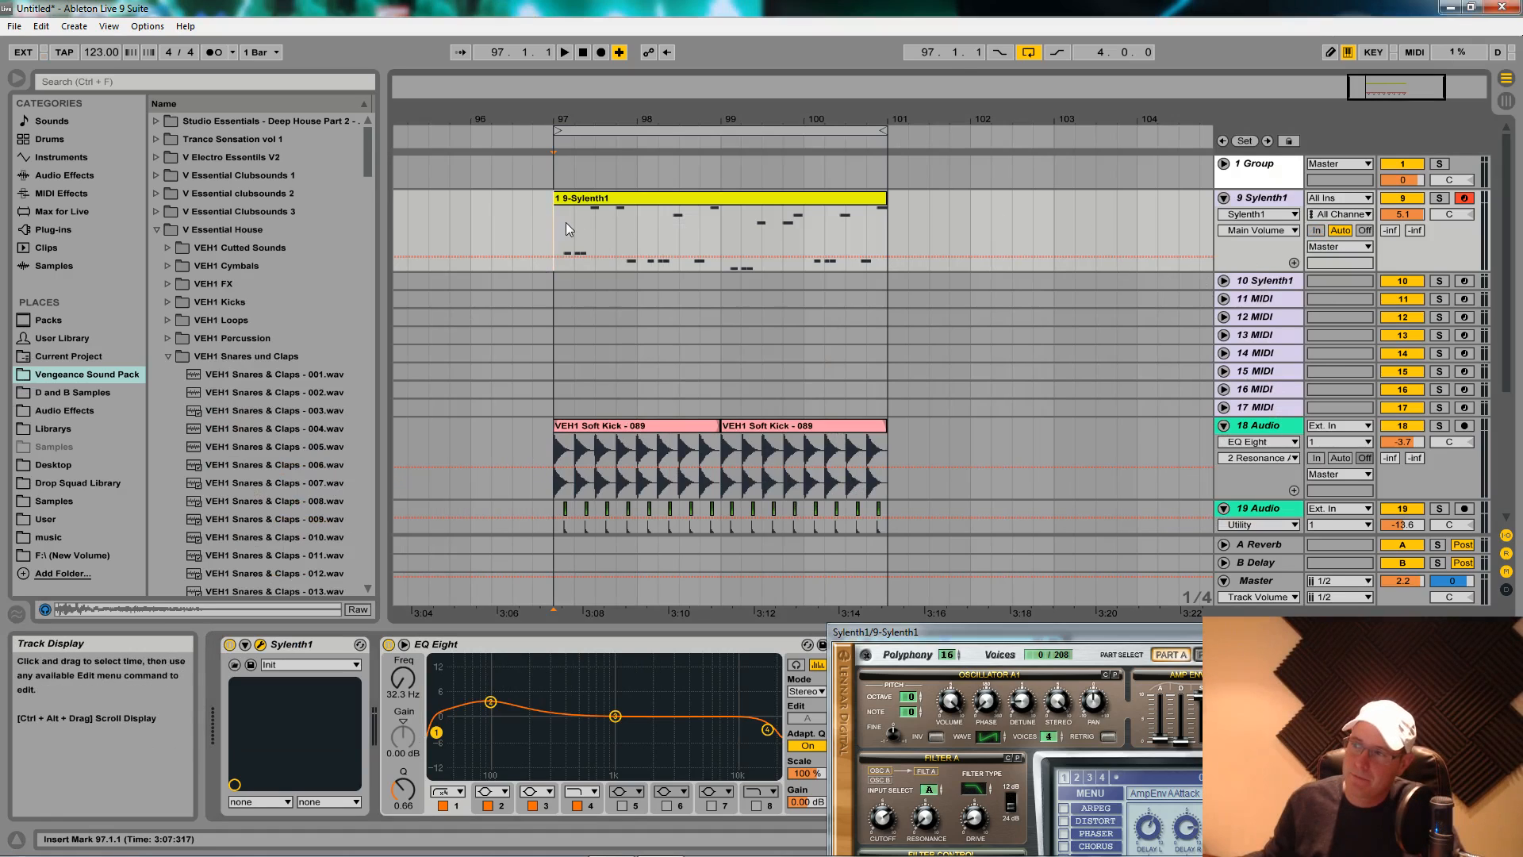
key(space)
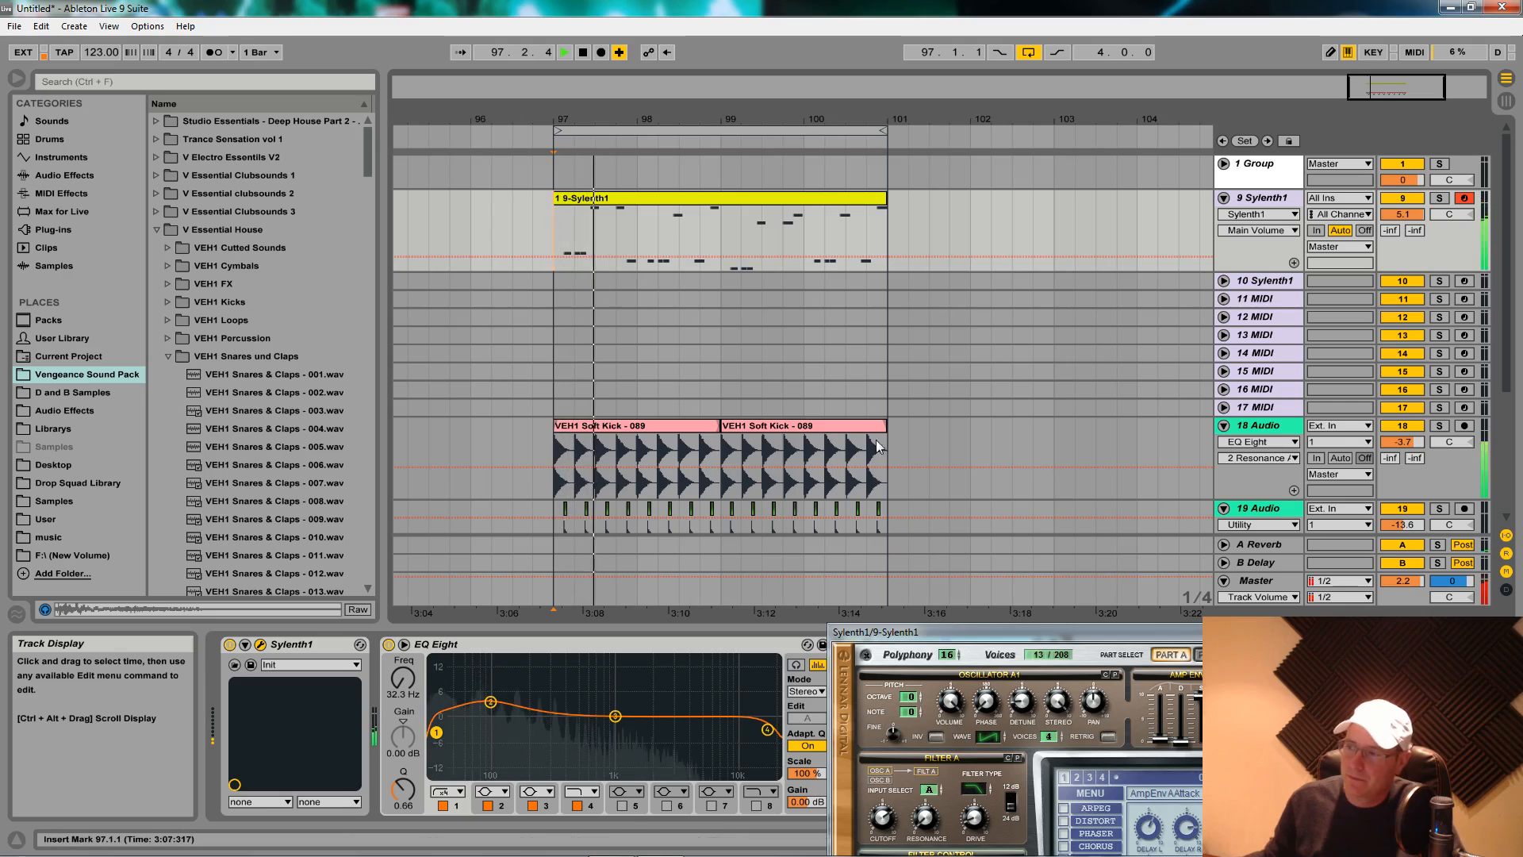
drag(1403, 214, 1403, 217)
drag(1359, 631, 1018, 250)
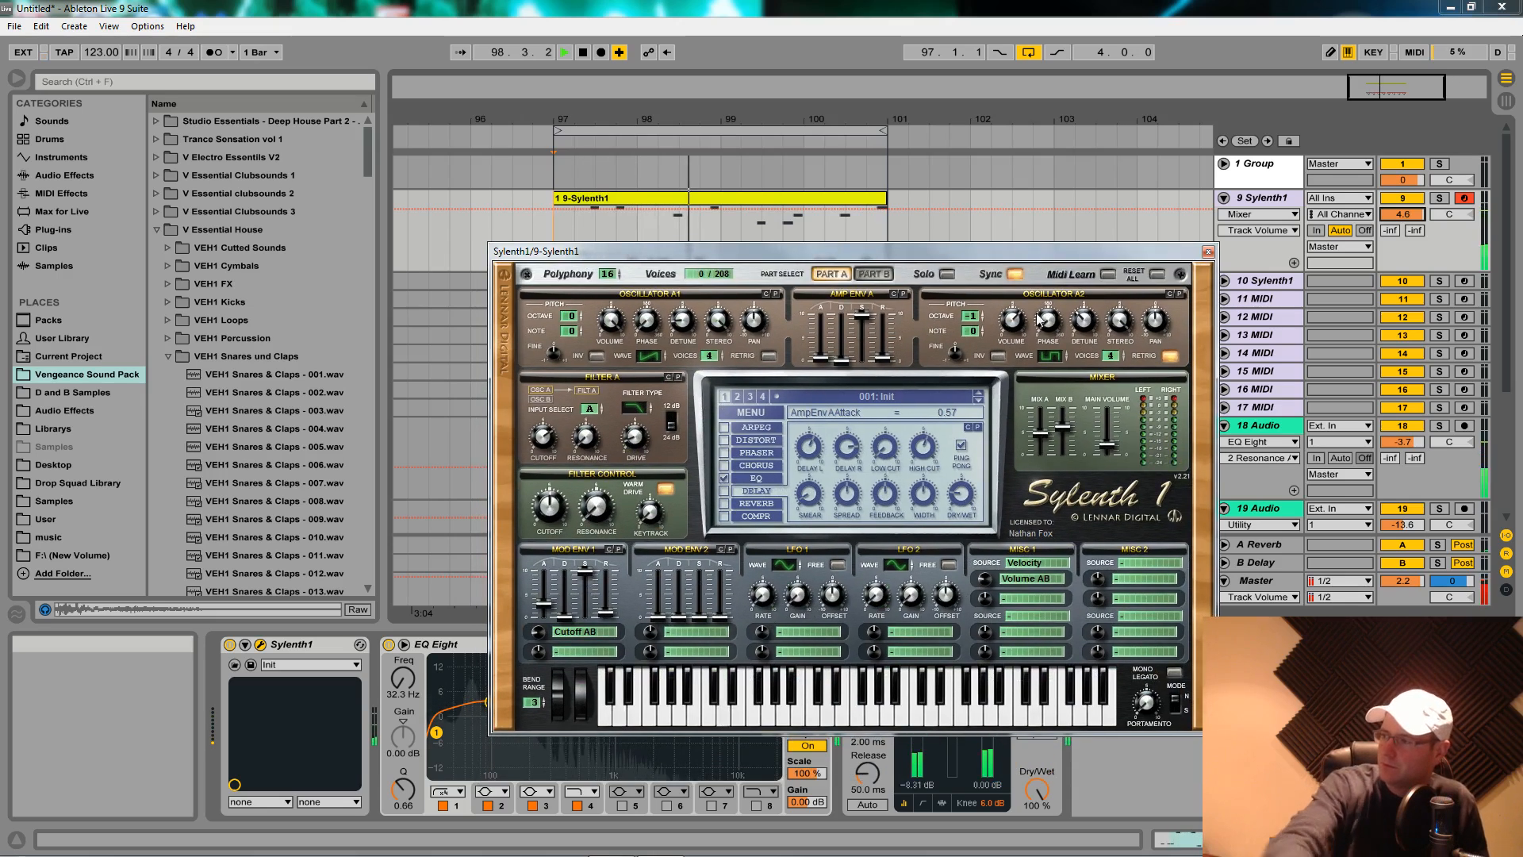
drag(1402, 580, 1402, 589)
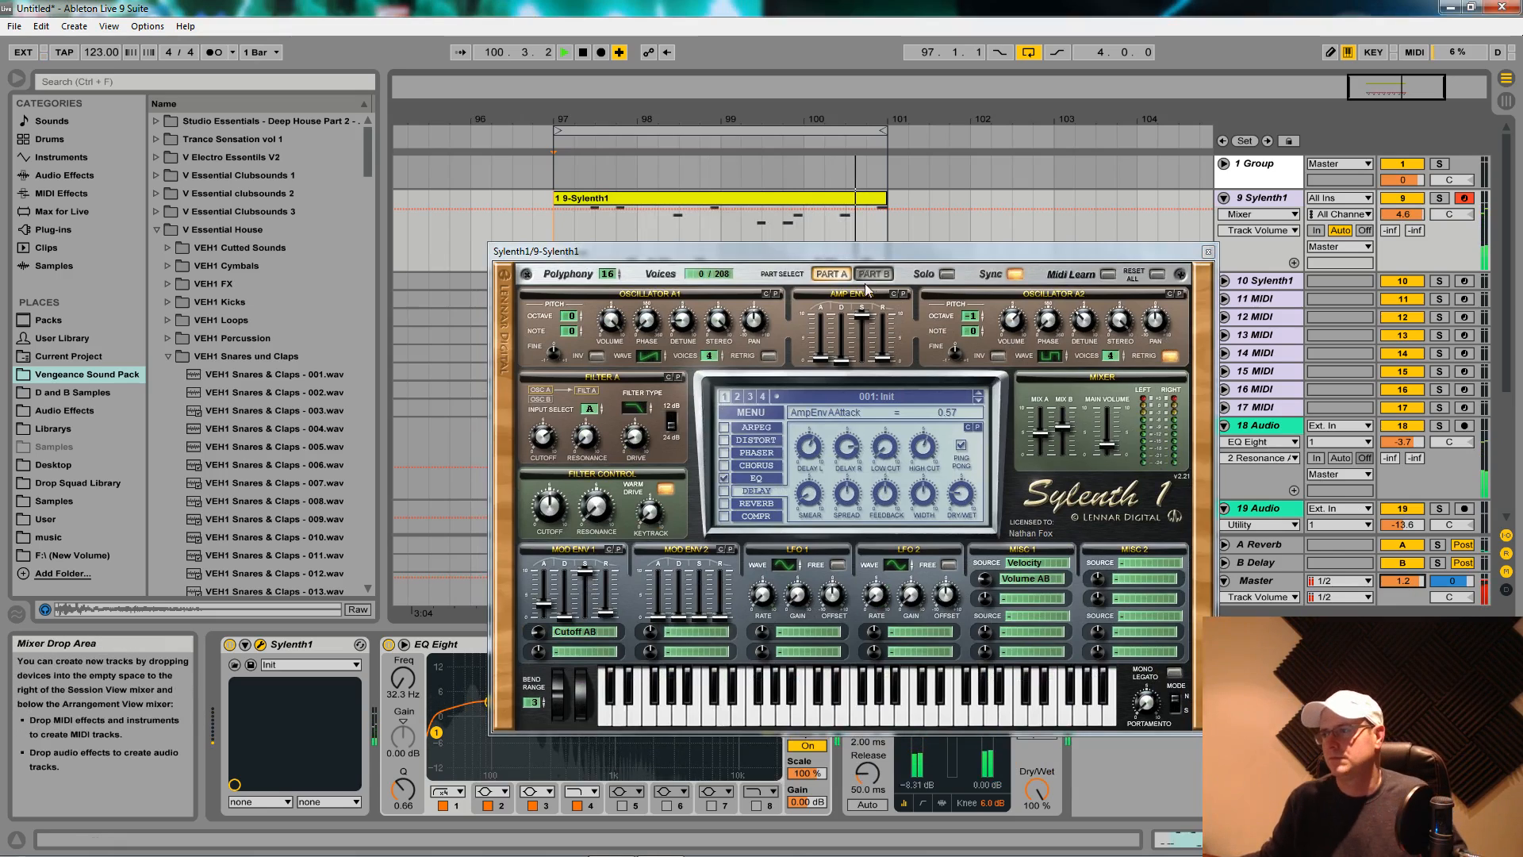
key(space)
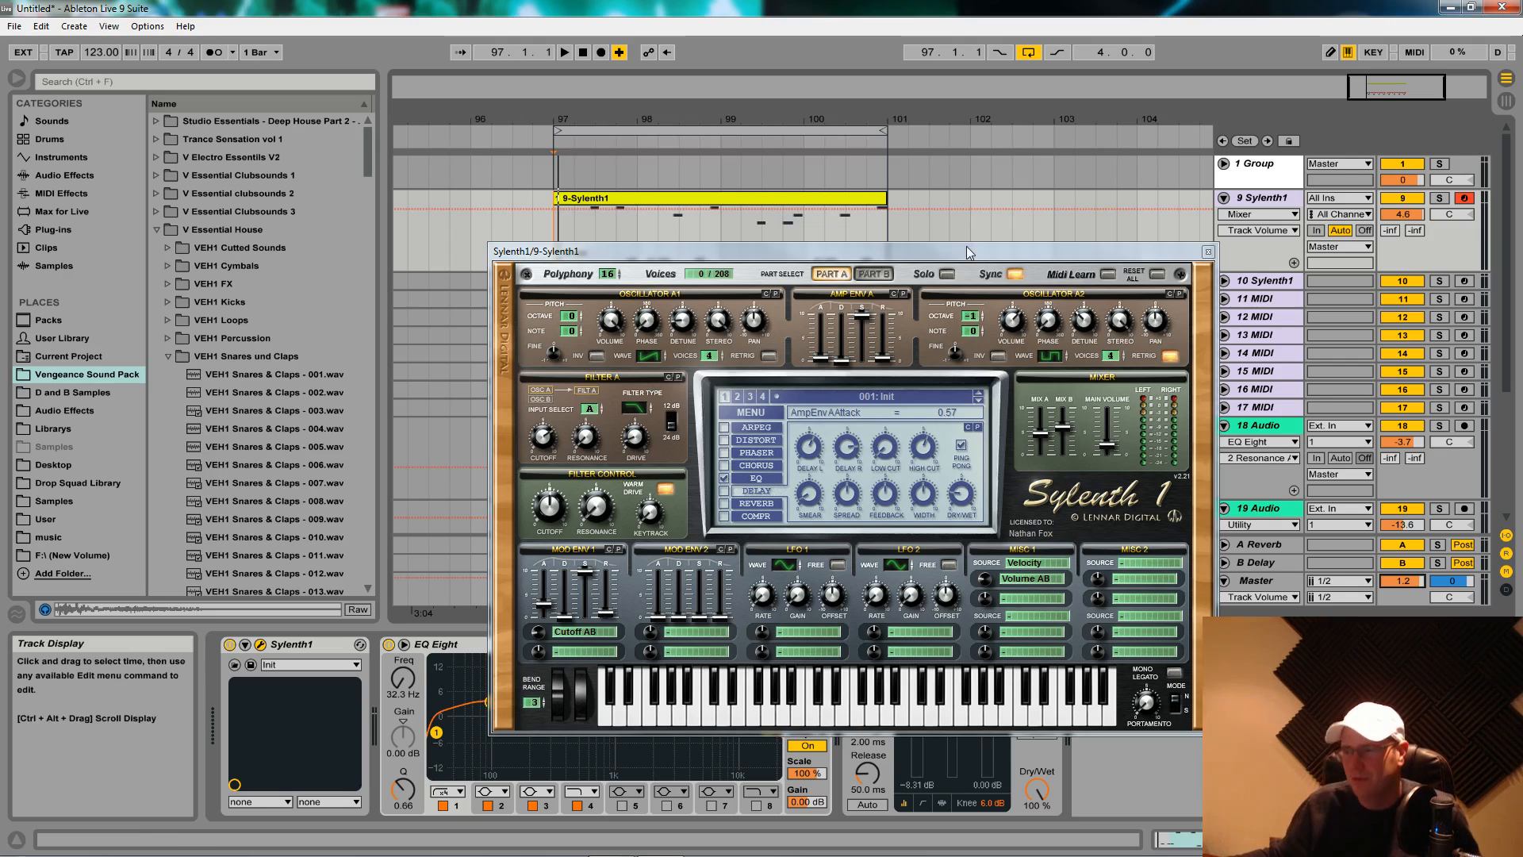
- Reset Sylenth1 to an init preset and solo its track, playing the loop briefly to hear the raw sound
drag(969, 249, 814, 103)
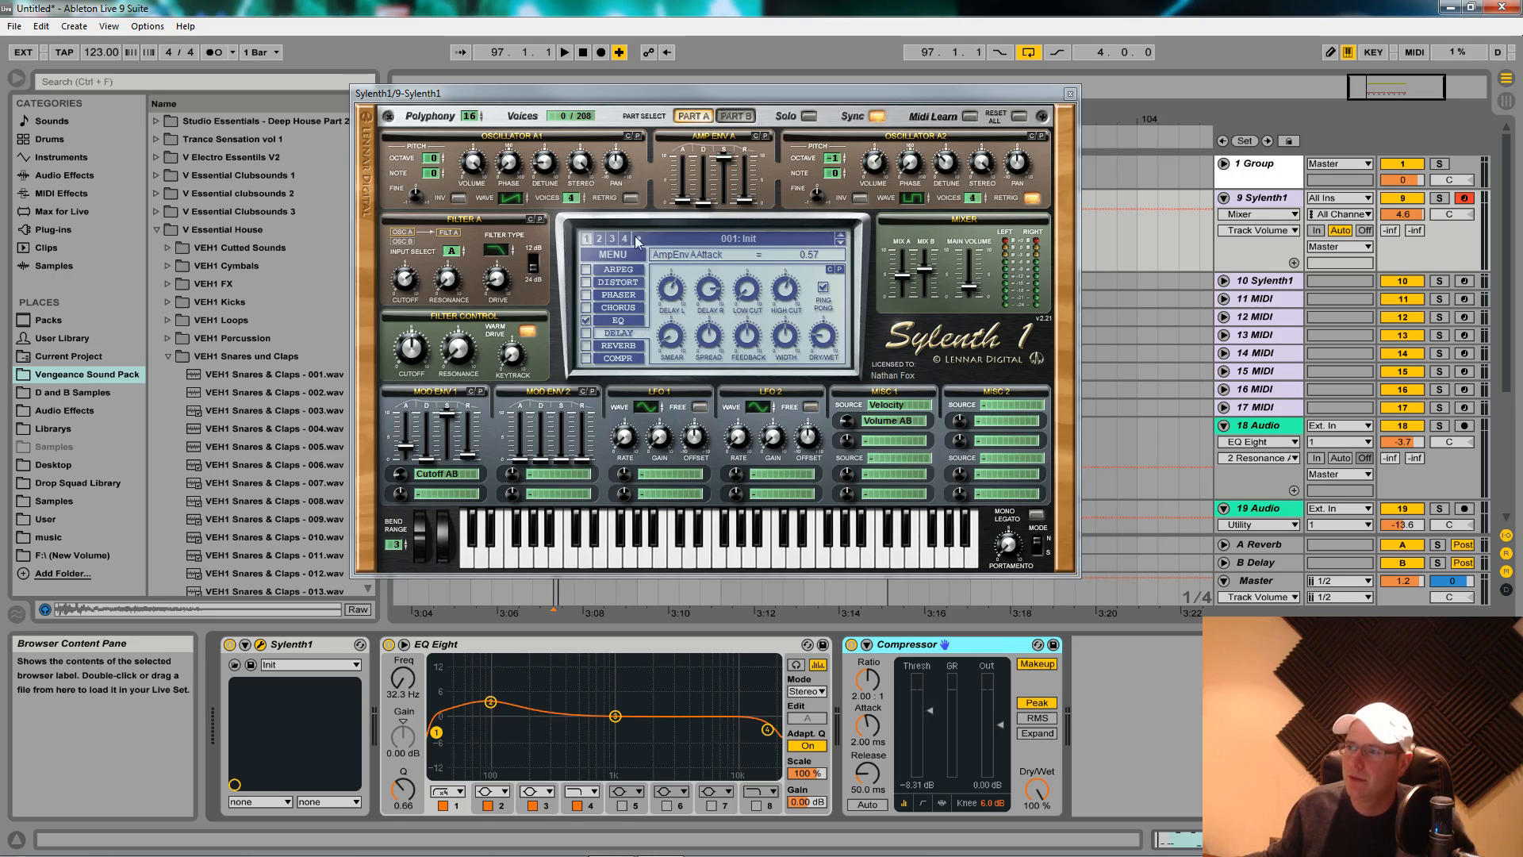
click(624, 256)
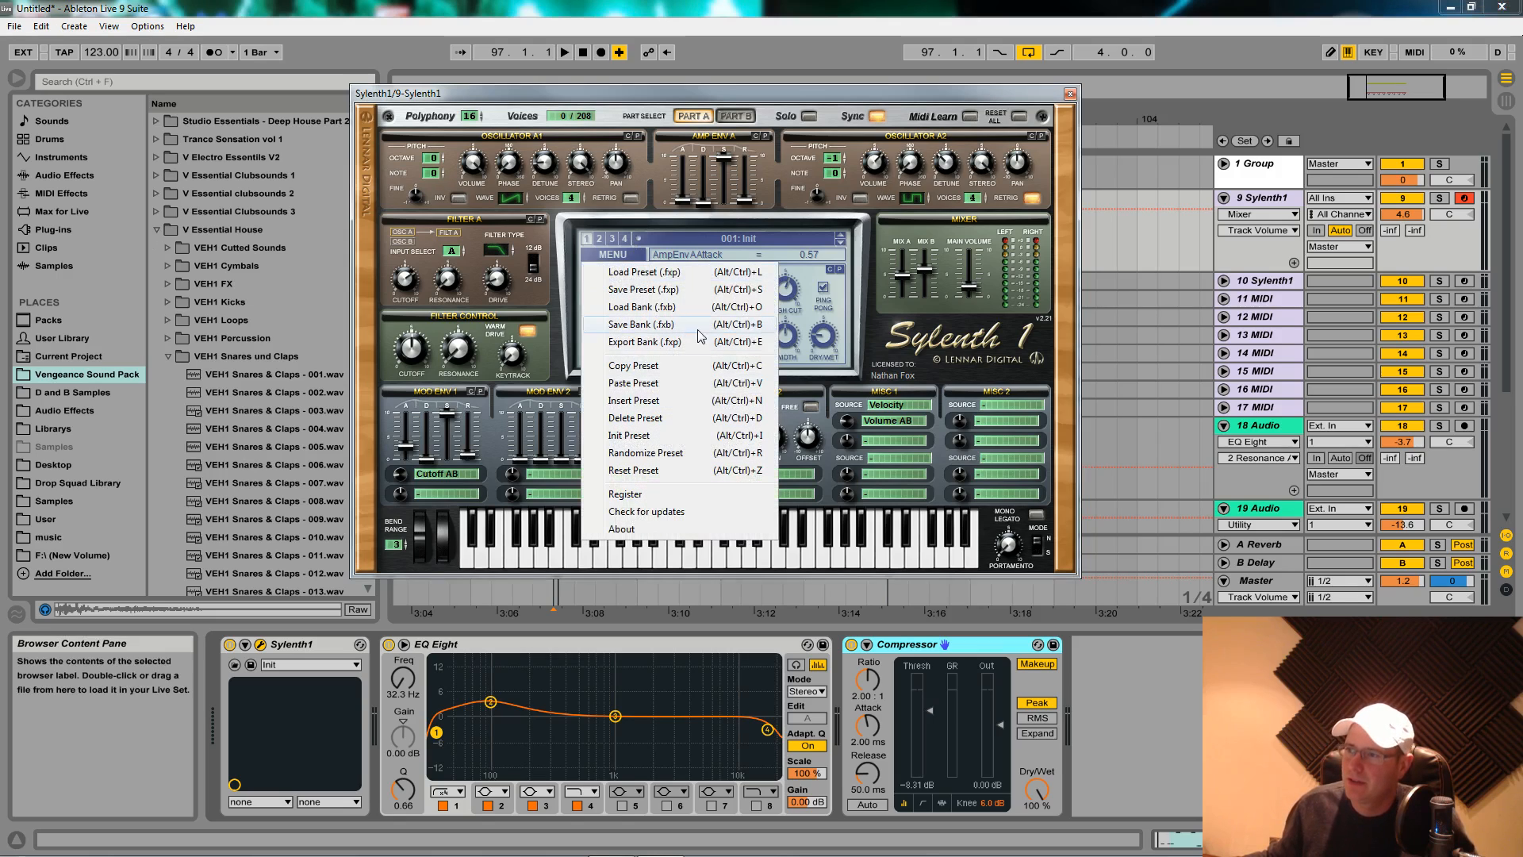
click(639, 435)
click(1439, 197)
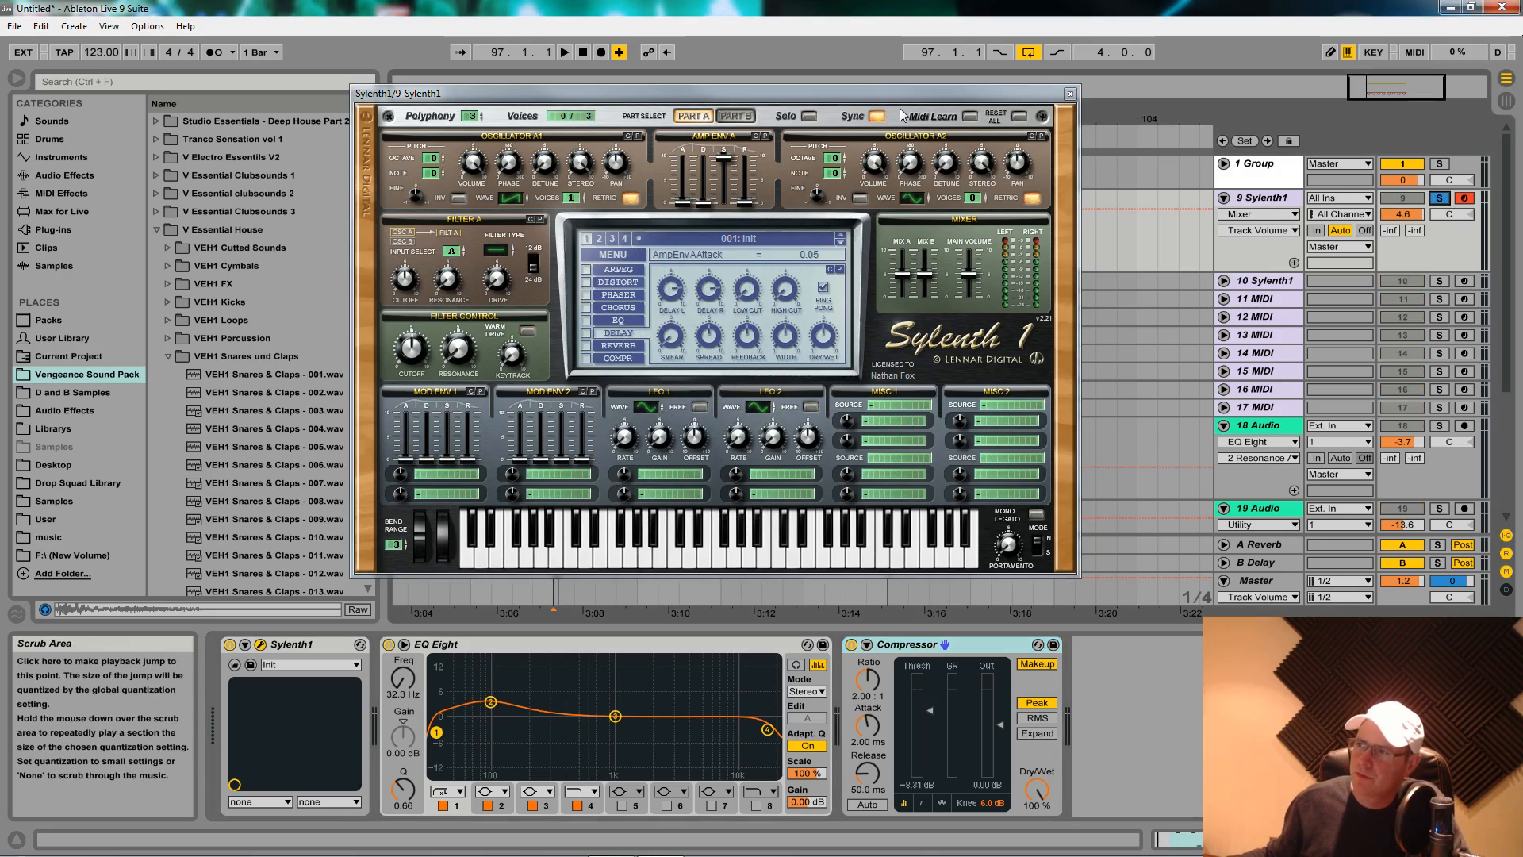
drag(918, 95, 974, 134)
key(space)
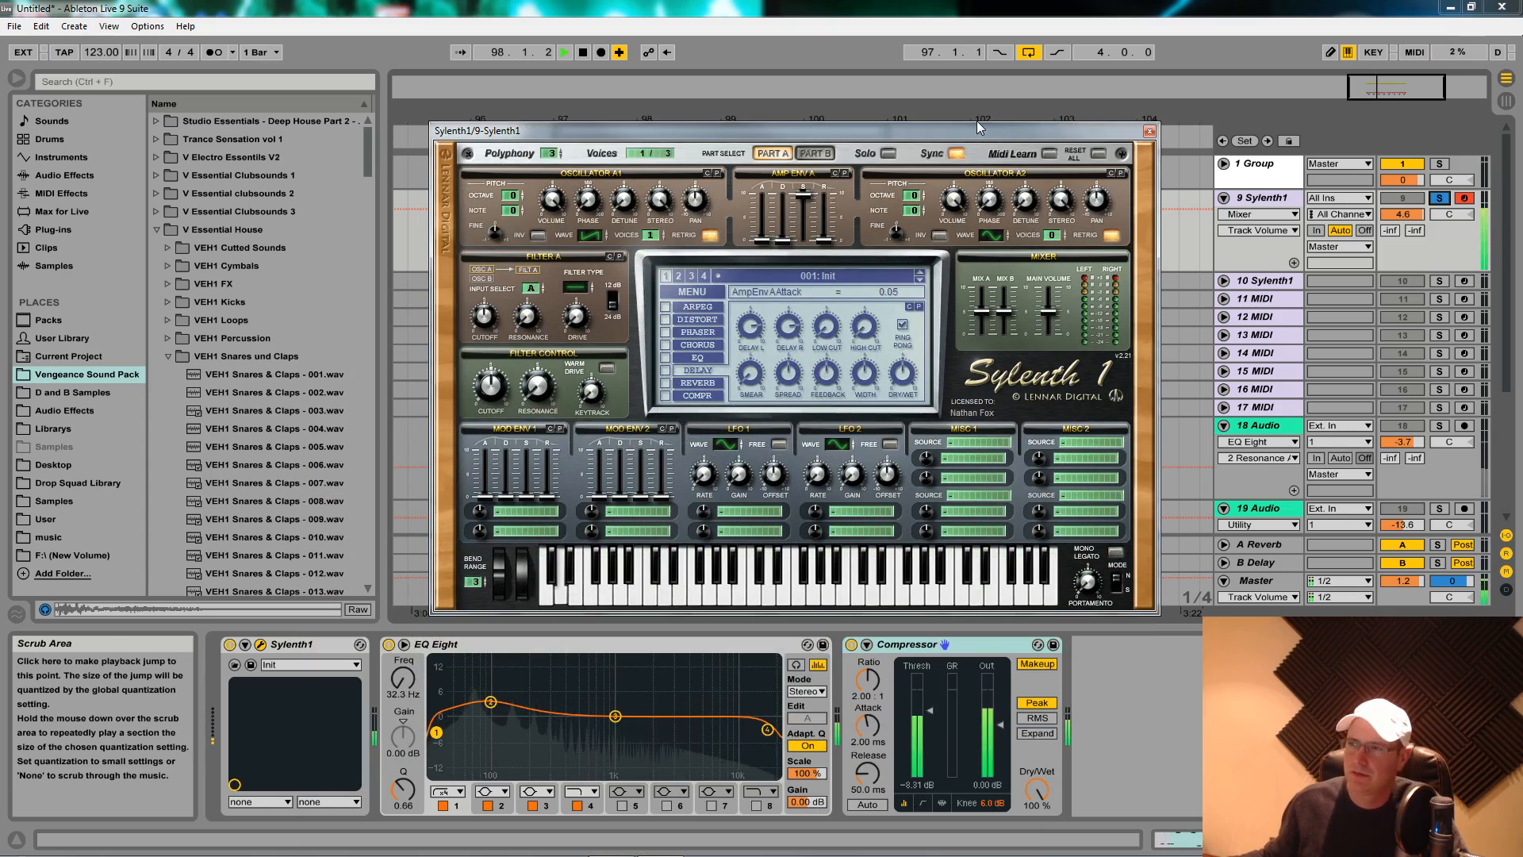
key(space)
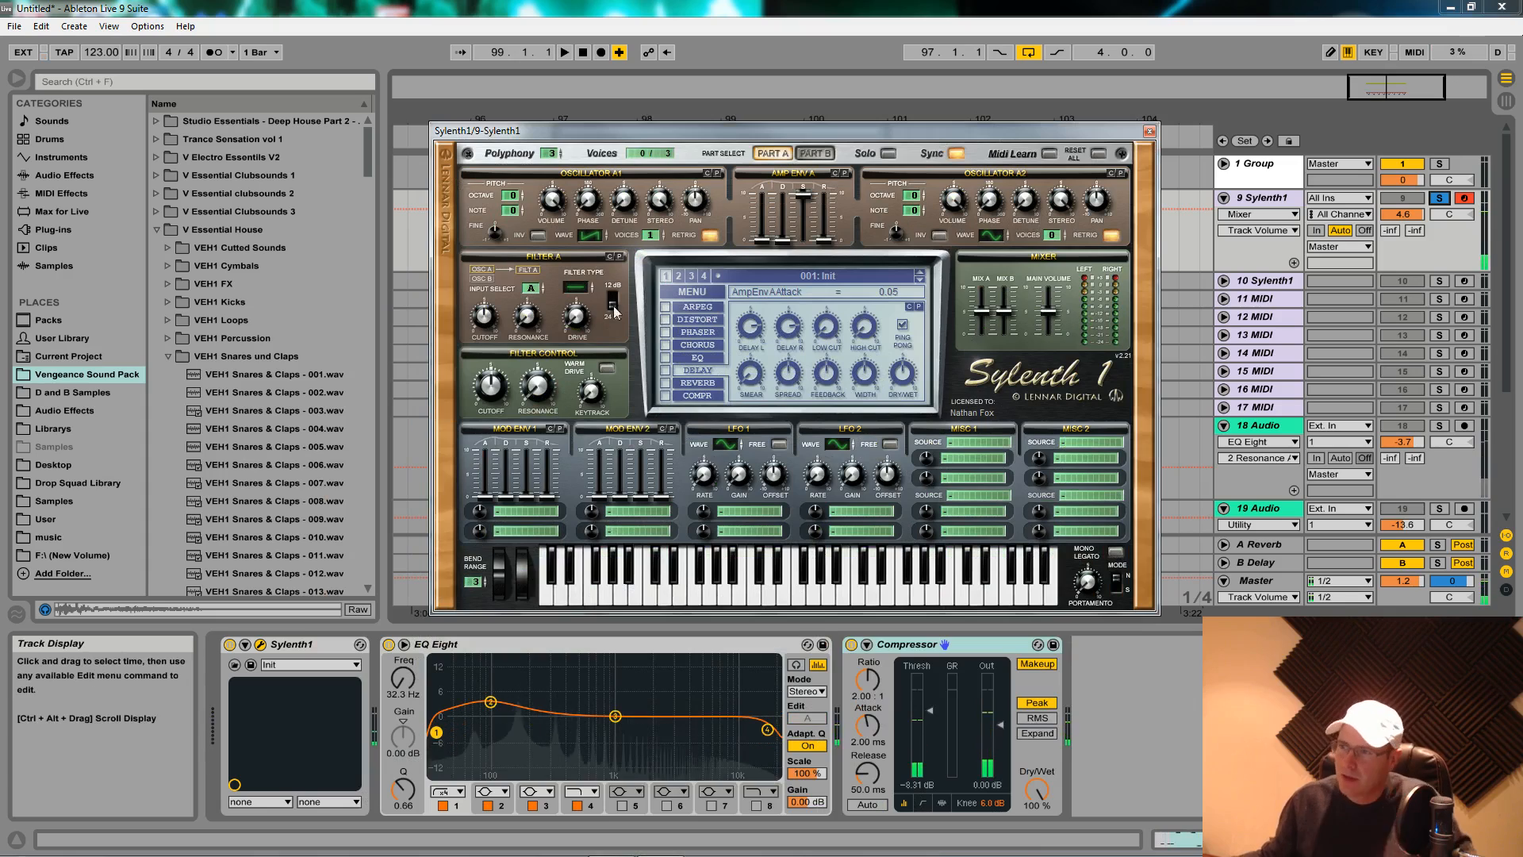
- Set oscillator A1 to 4 voices with retrigger off and raise its detune slightly during playback
drag(656, 237, 650, 199)
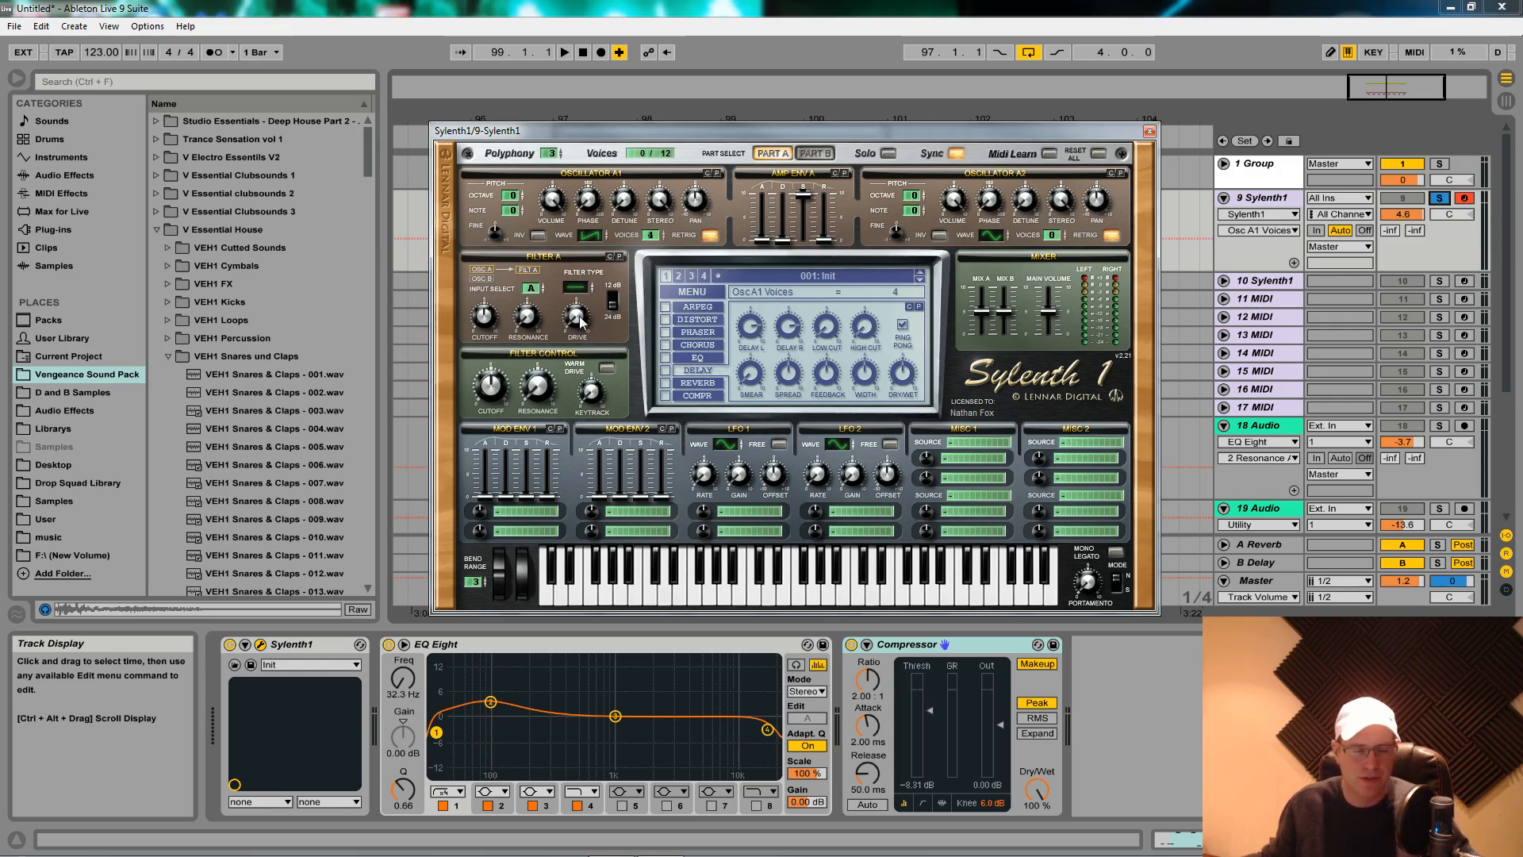
click(710, 236)
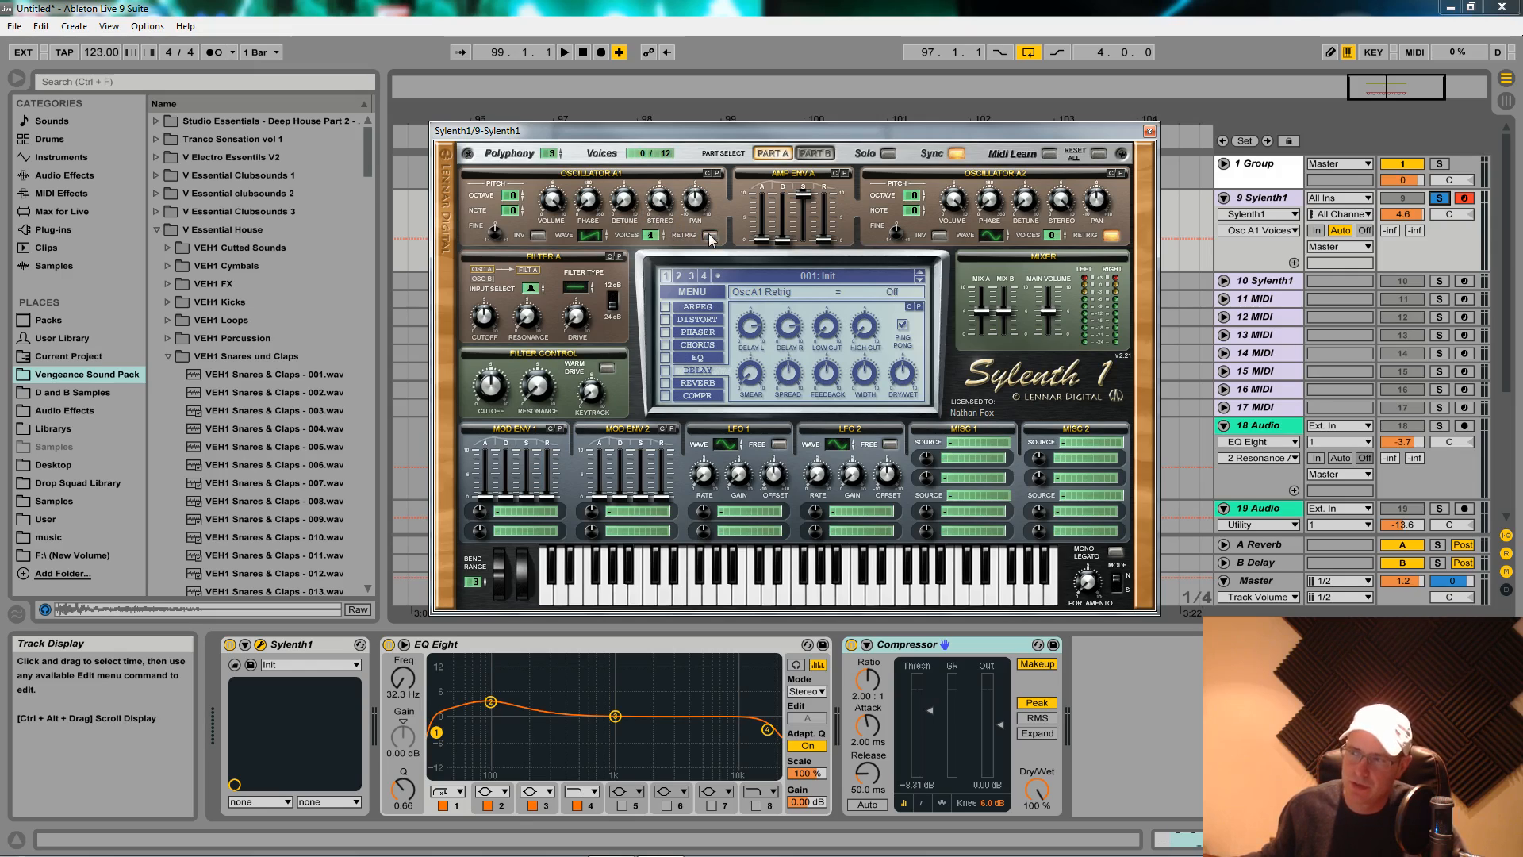
click(655, 198)
key(space)
click(623, 200)
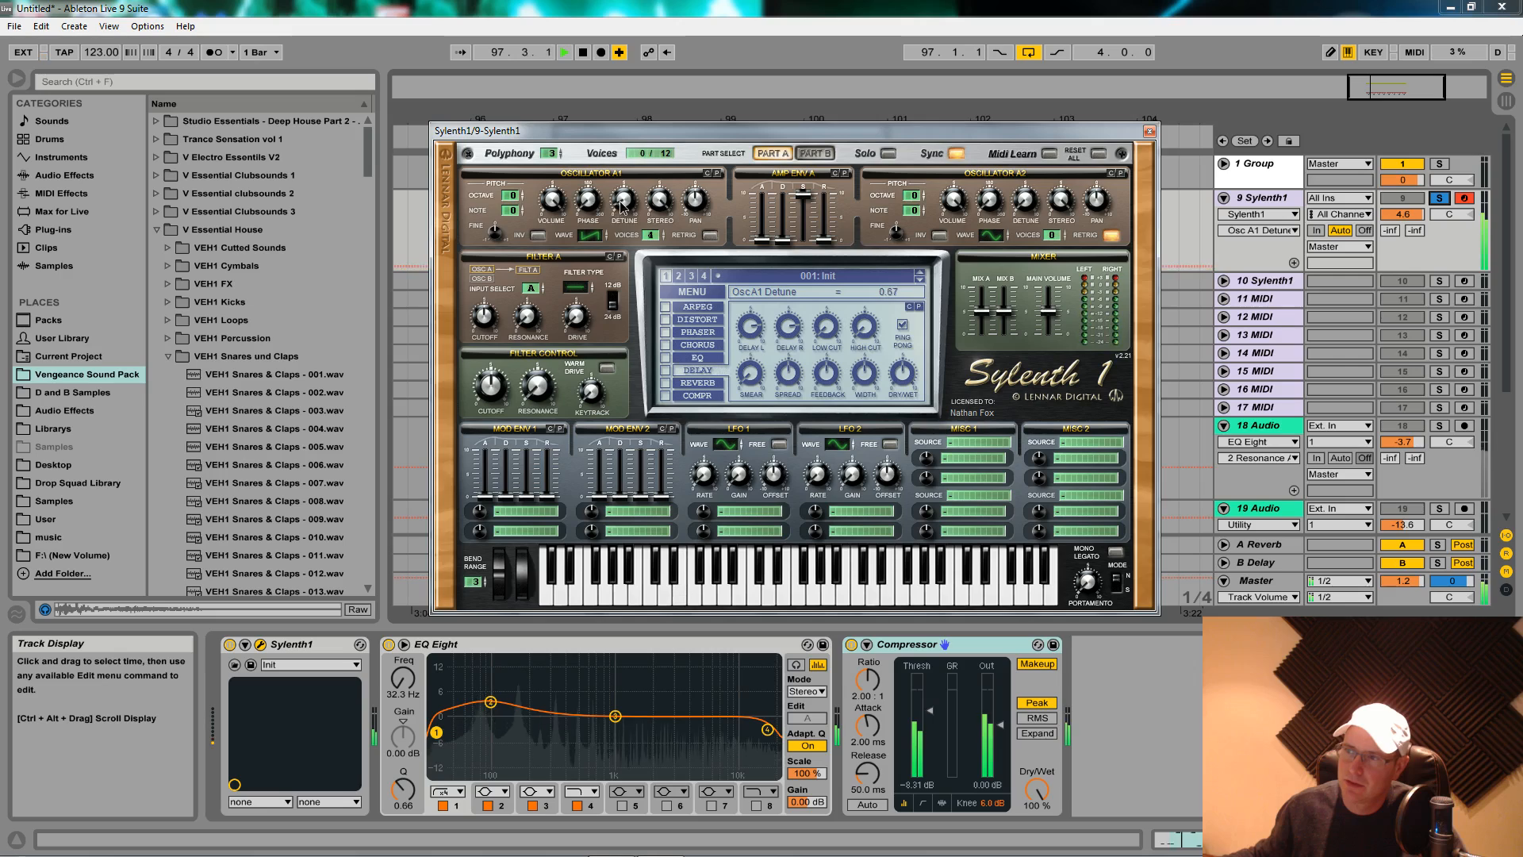
drag(622, 201, 613, 188)
key(space)
- Raise amp envelope A's attack to about 0.39 and its release to 0.85, and audition the loop
click(766, 238)
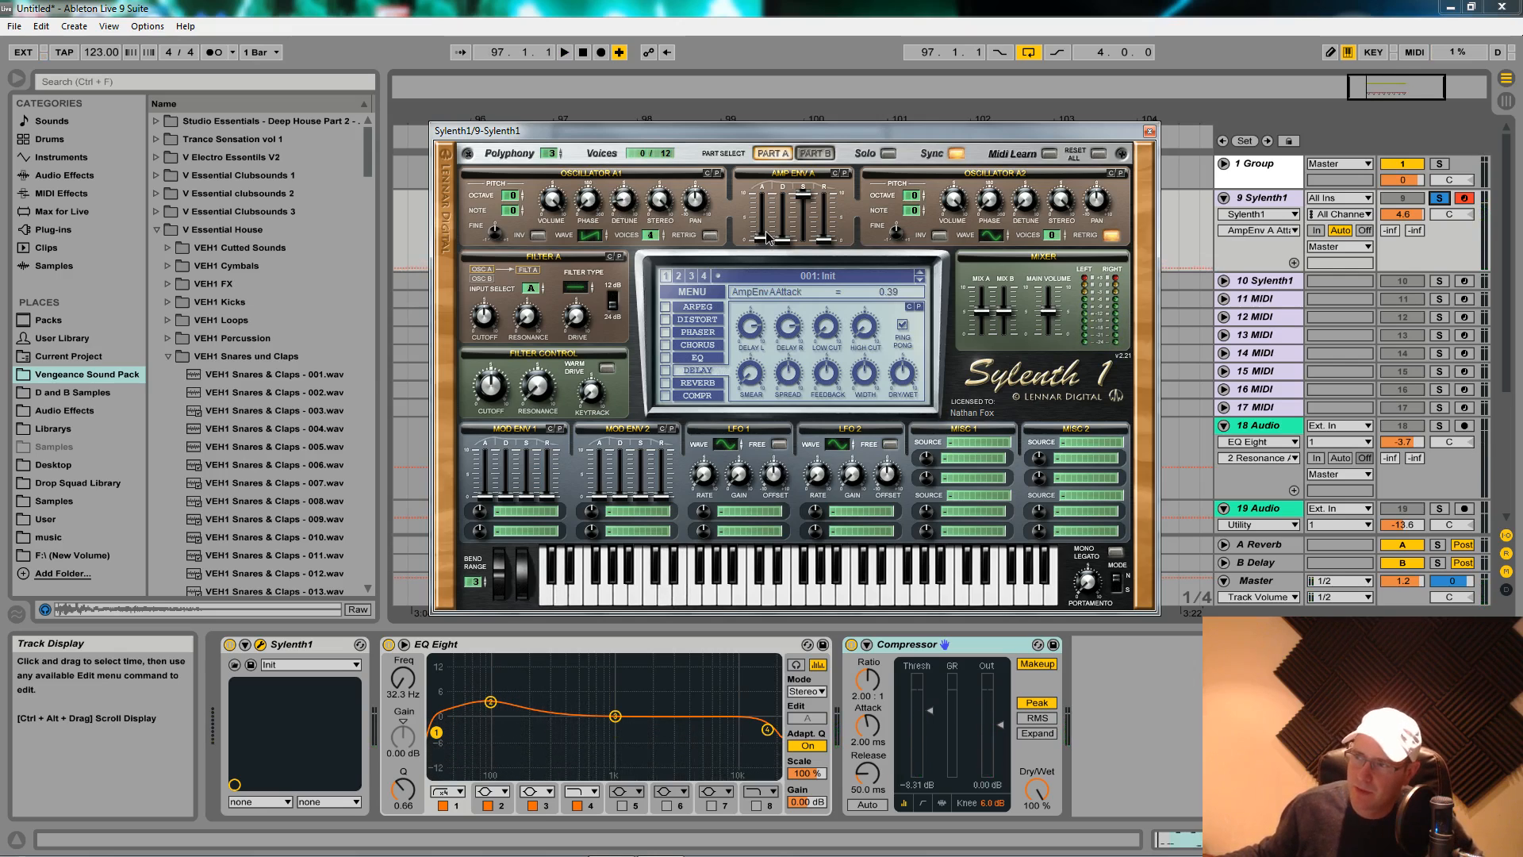
drag(766, 234, 826, 240)
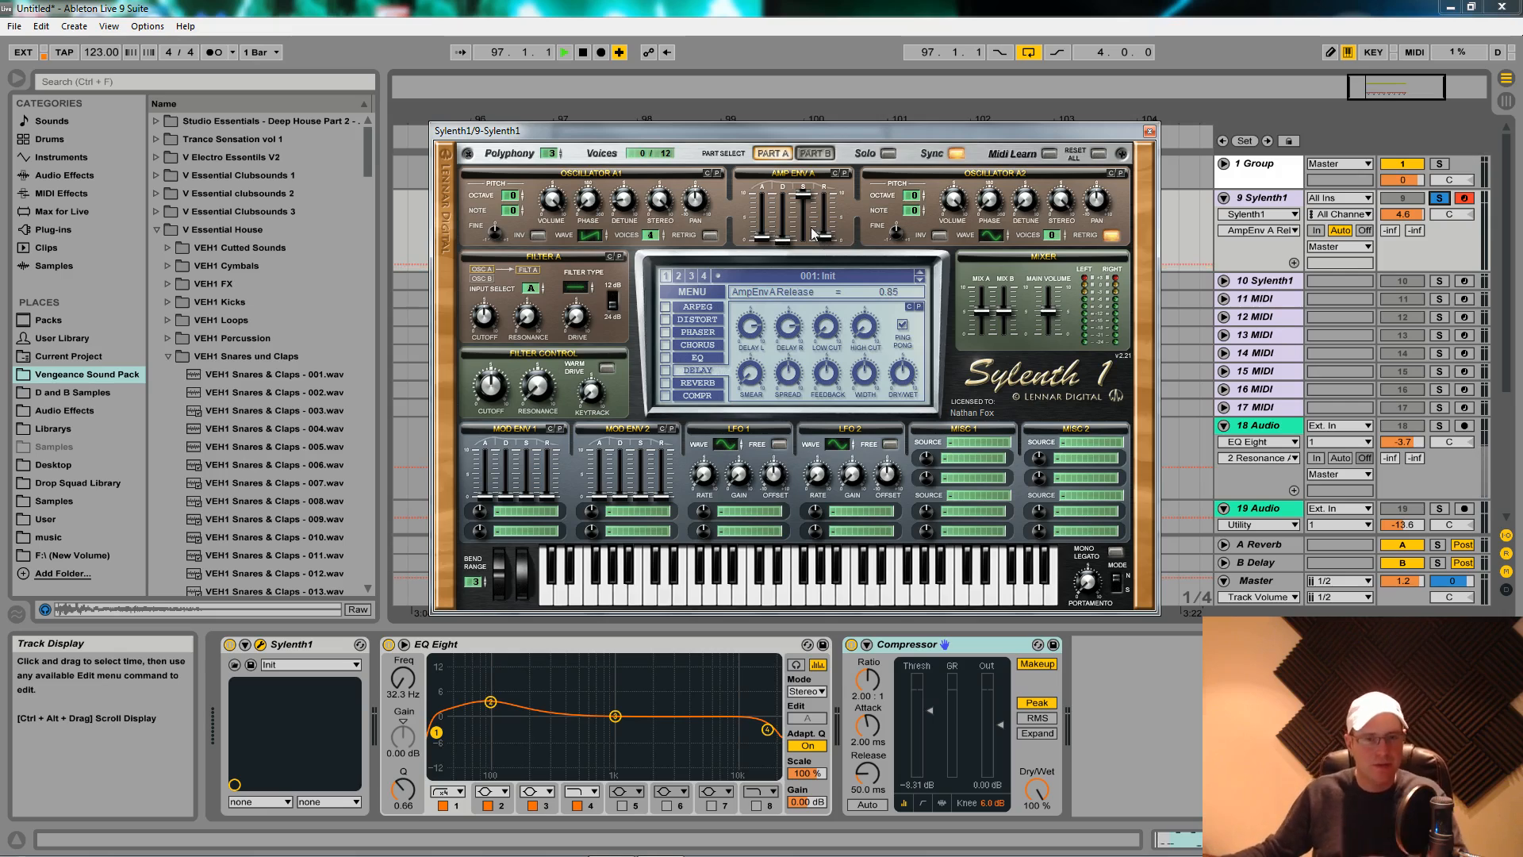
key(space)
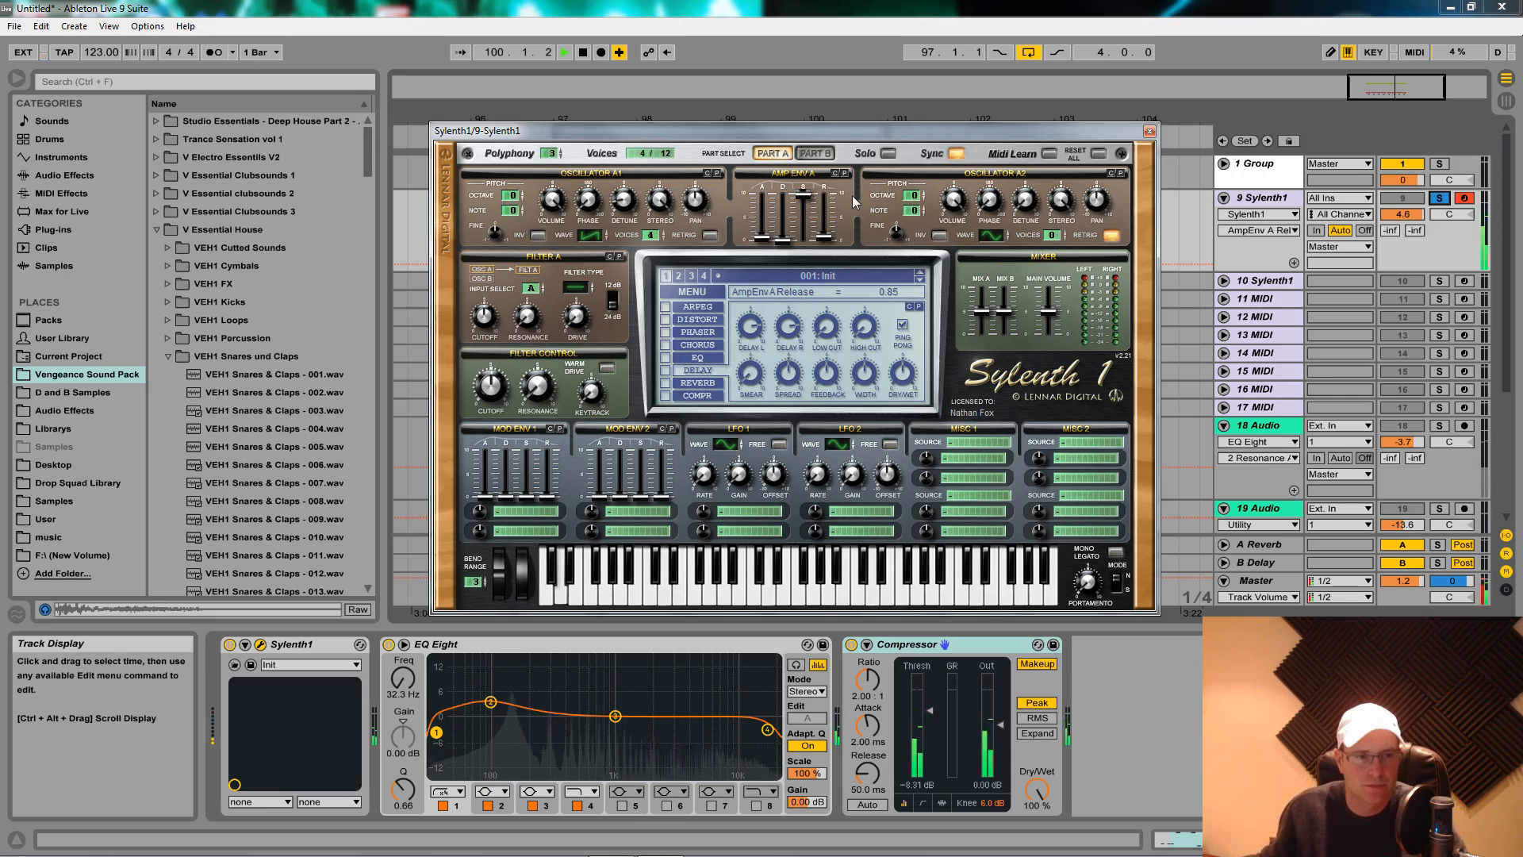
key(space)
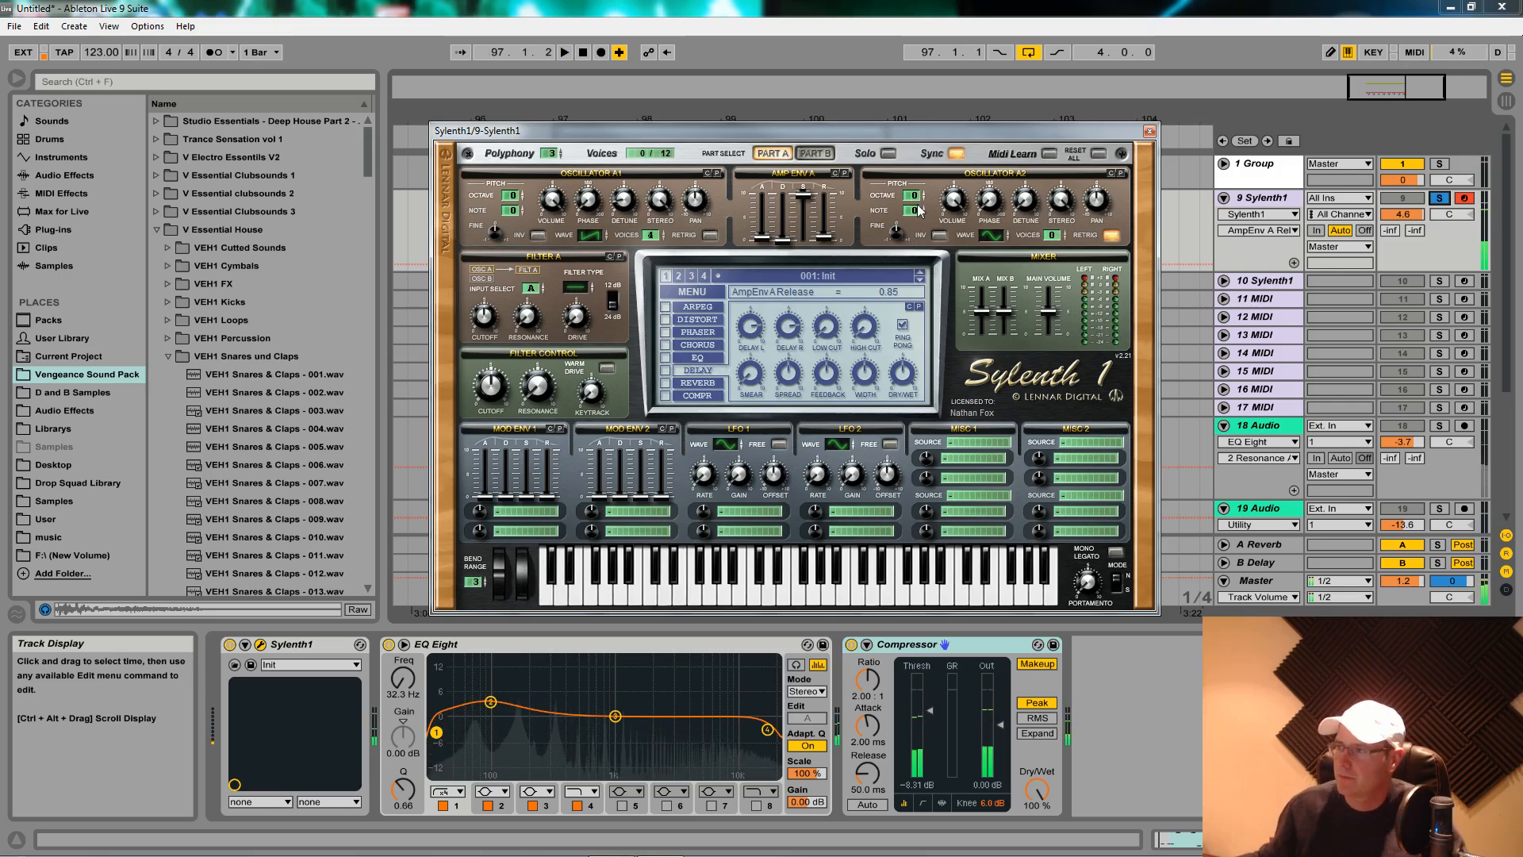
- Set Sylenth1's main volume to 4.60 while the loop plays
key(space)
click(1051, 311)
drag(1057, 310, 1055, 312)
key(space)
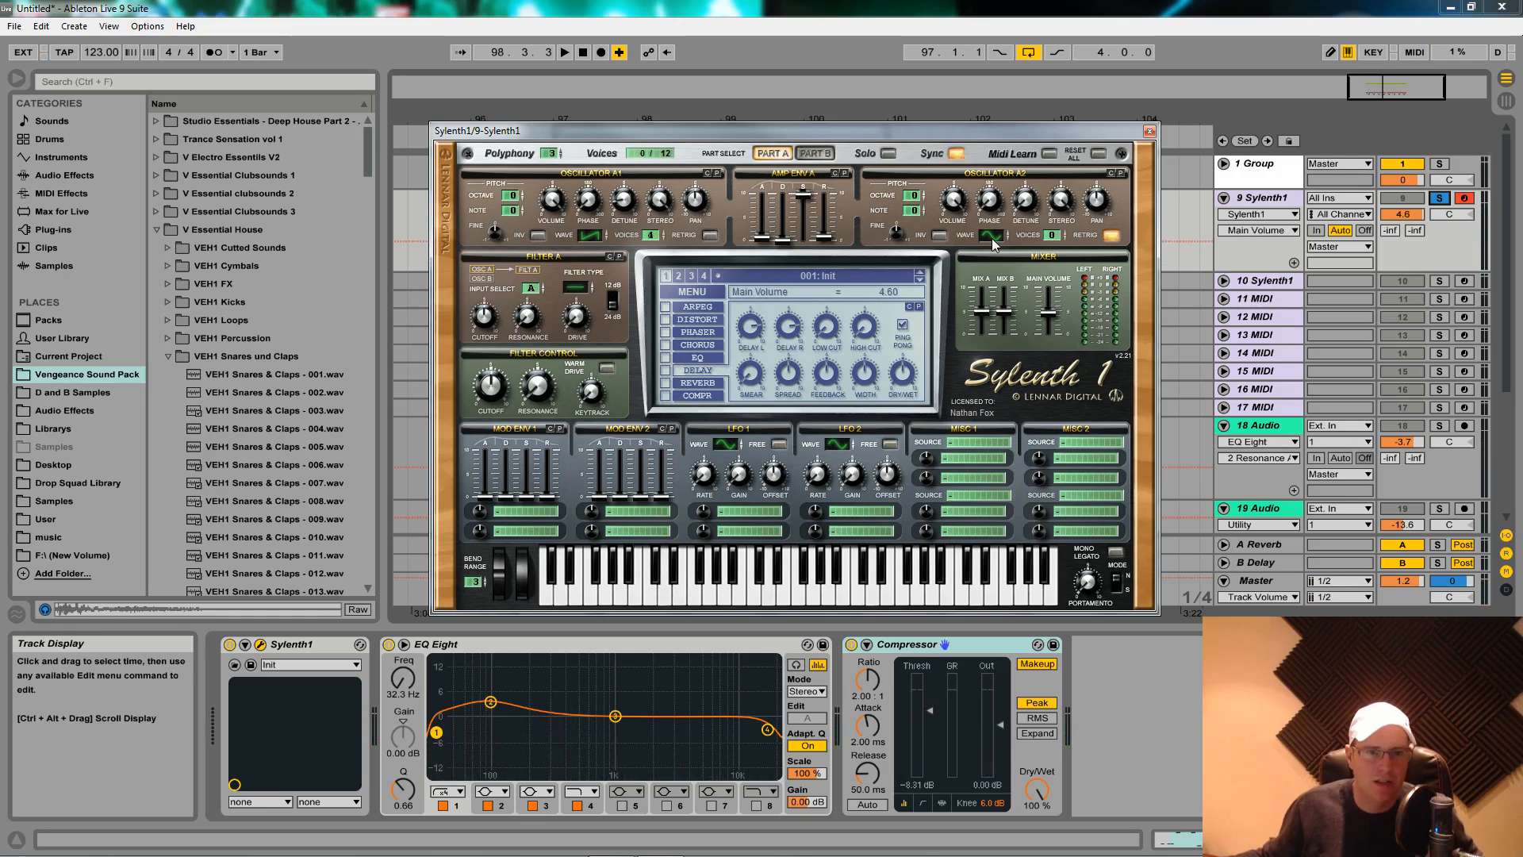
- Set oscillator A2 to a Pulse wave with 4 voices and a volume of 6.57
click(990, 236)
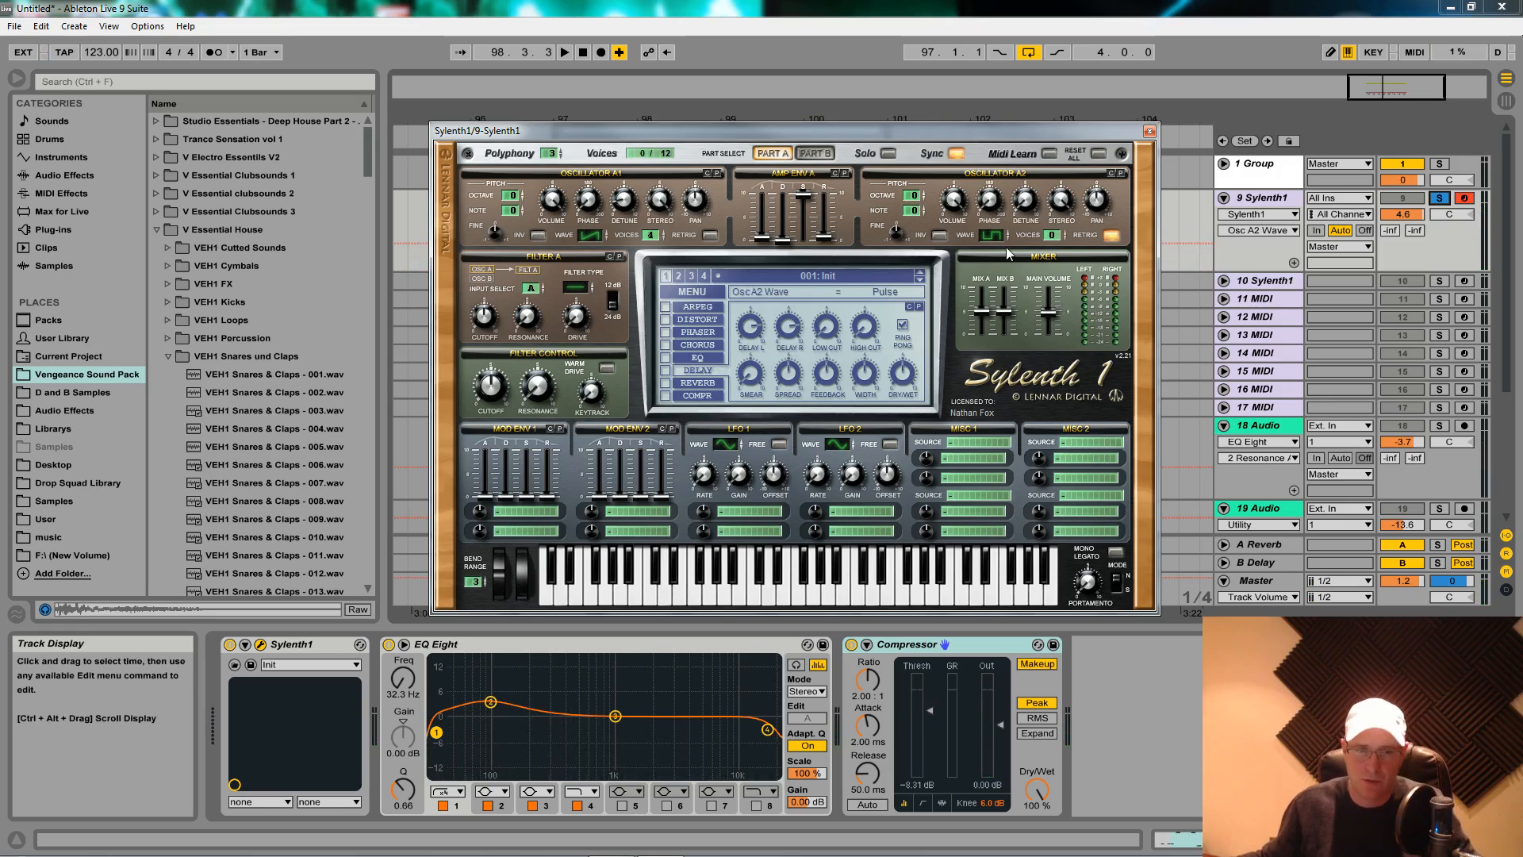
drag(1054, 236, 1055, 215)
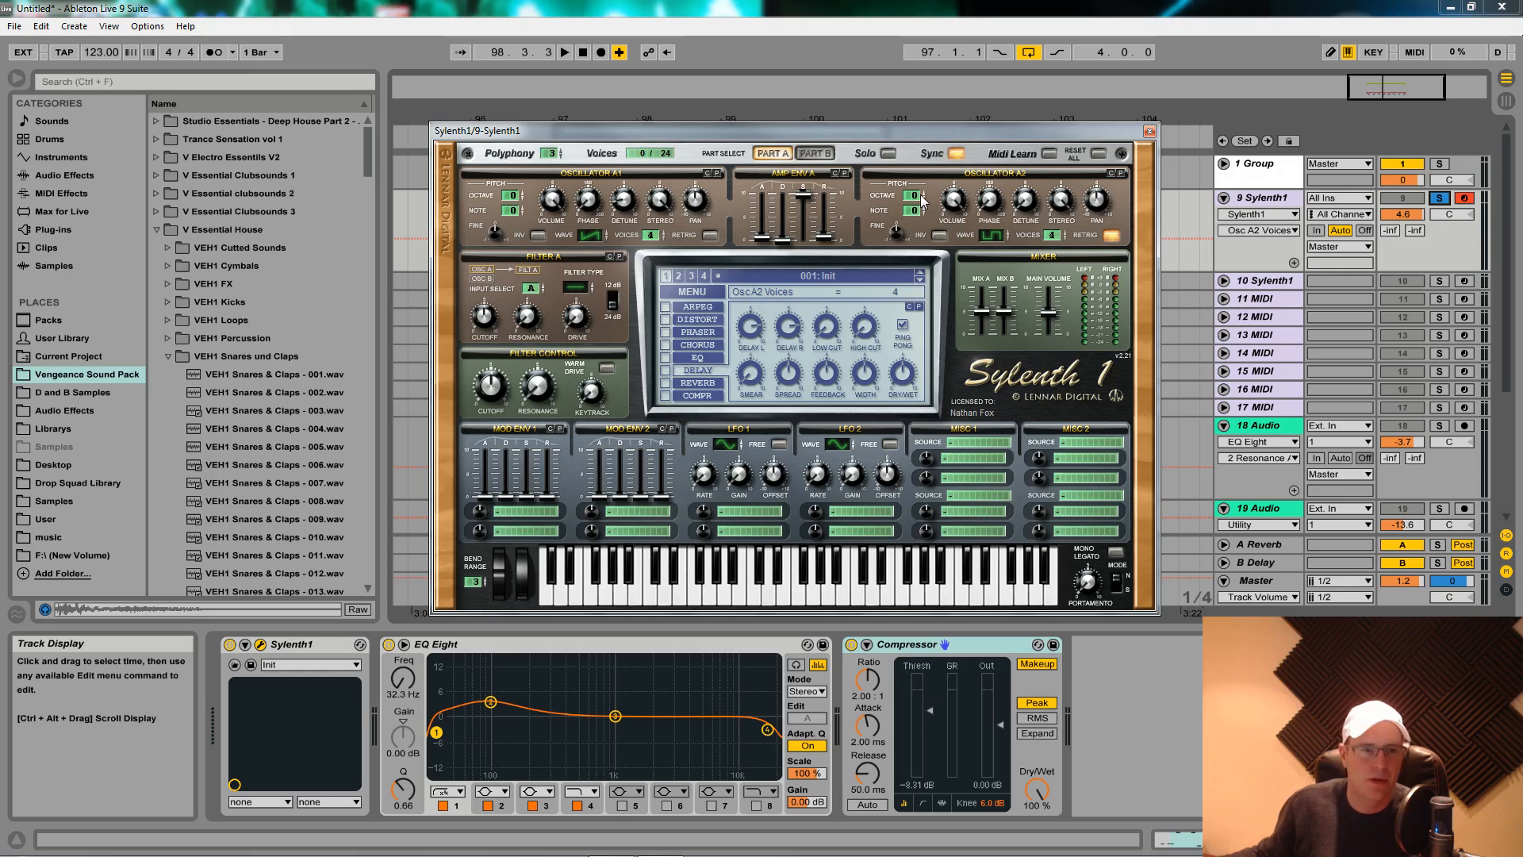
drag(948, 197, 948, 252)
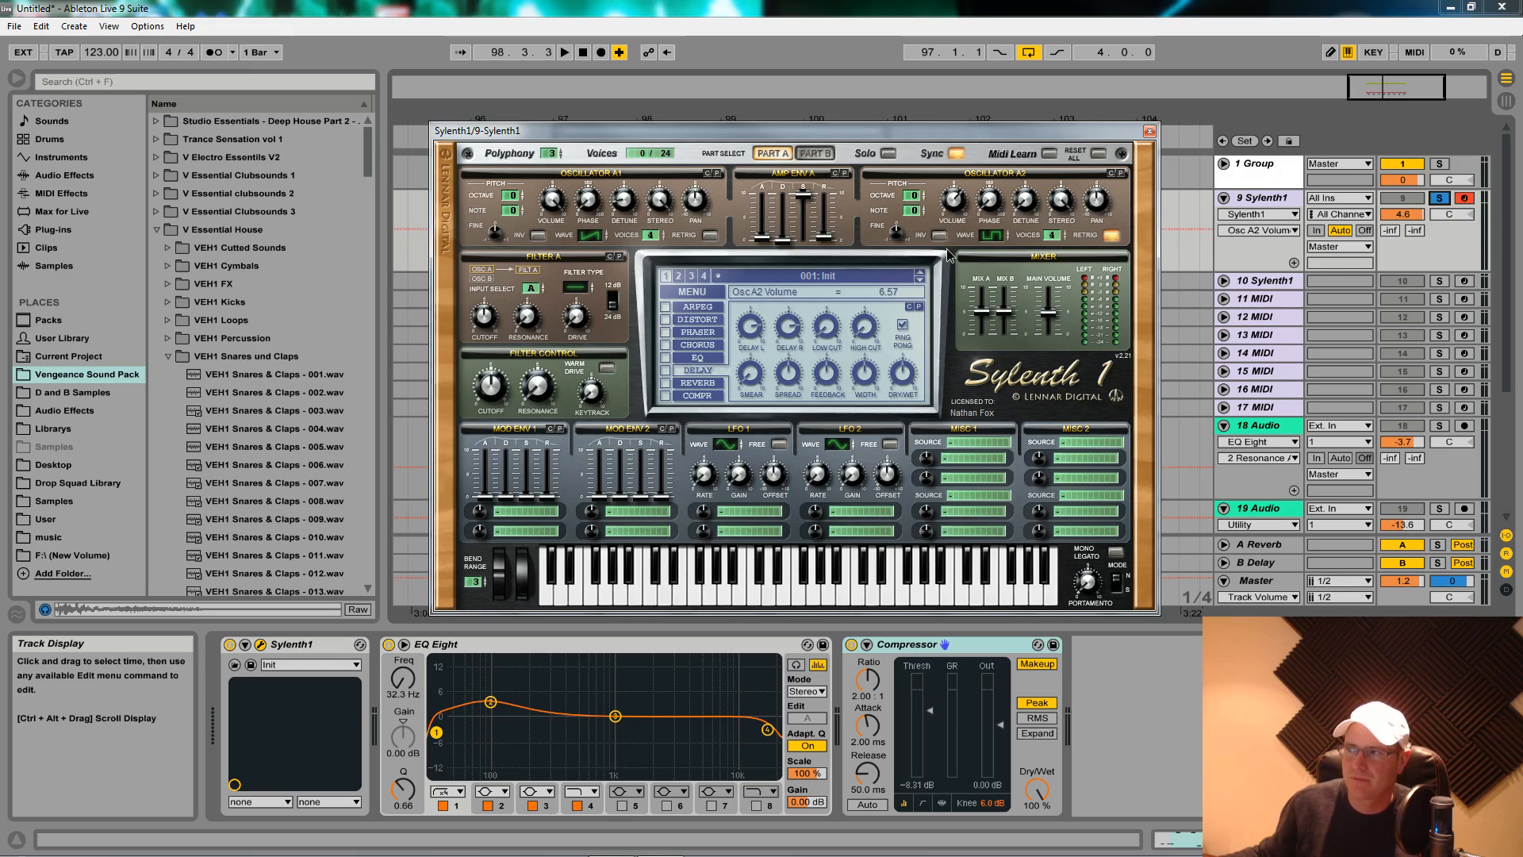
- Set oscillator A2's octave to -1 and its detune to 3.57, and audition the loop
click(912, 199)
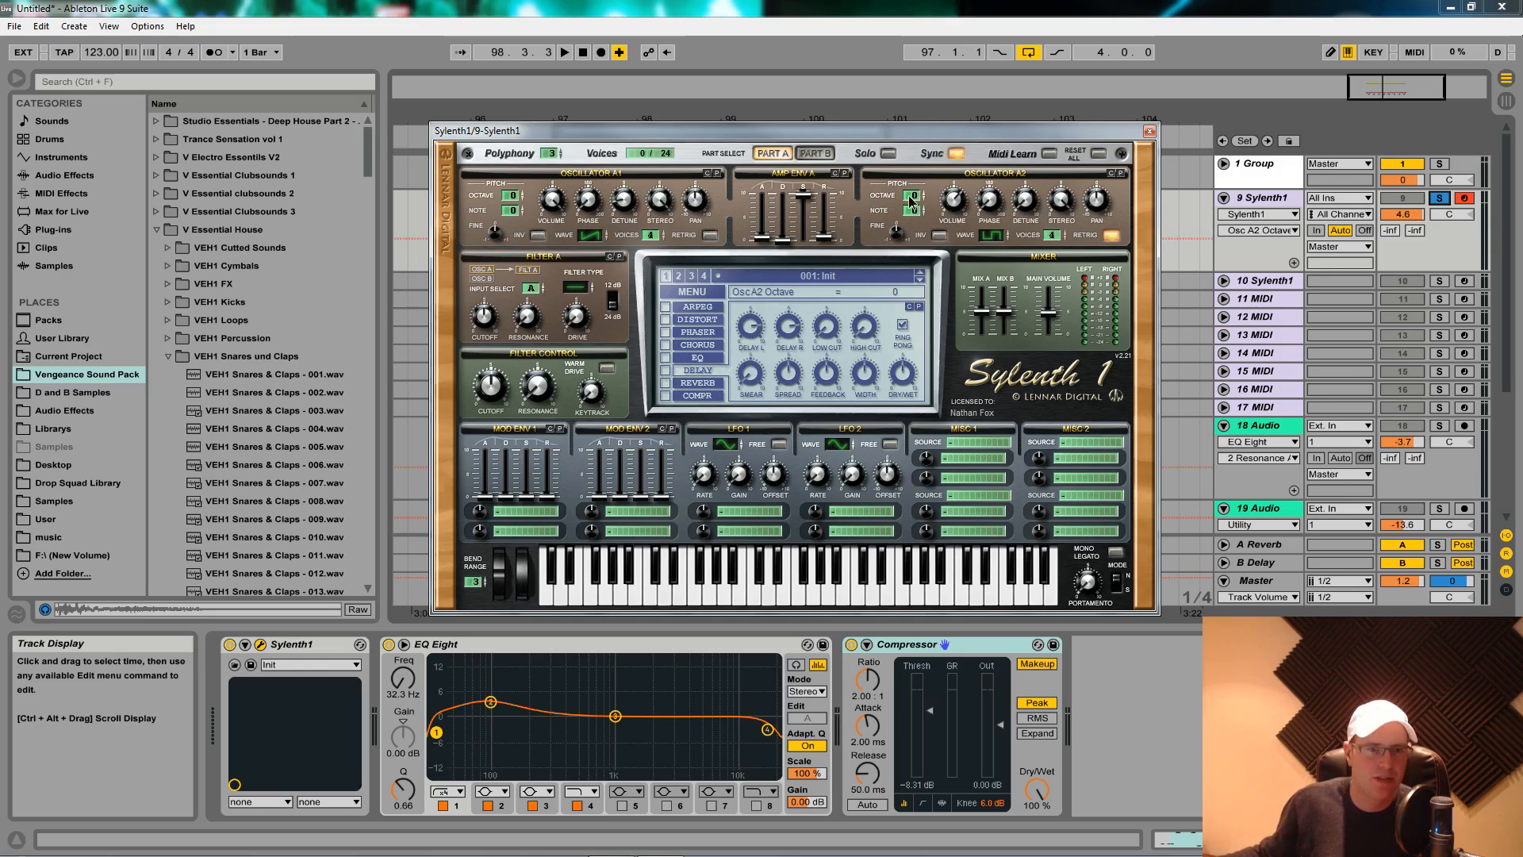
click(918, 199)
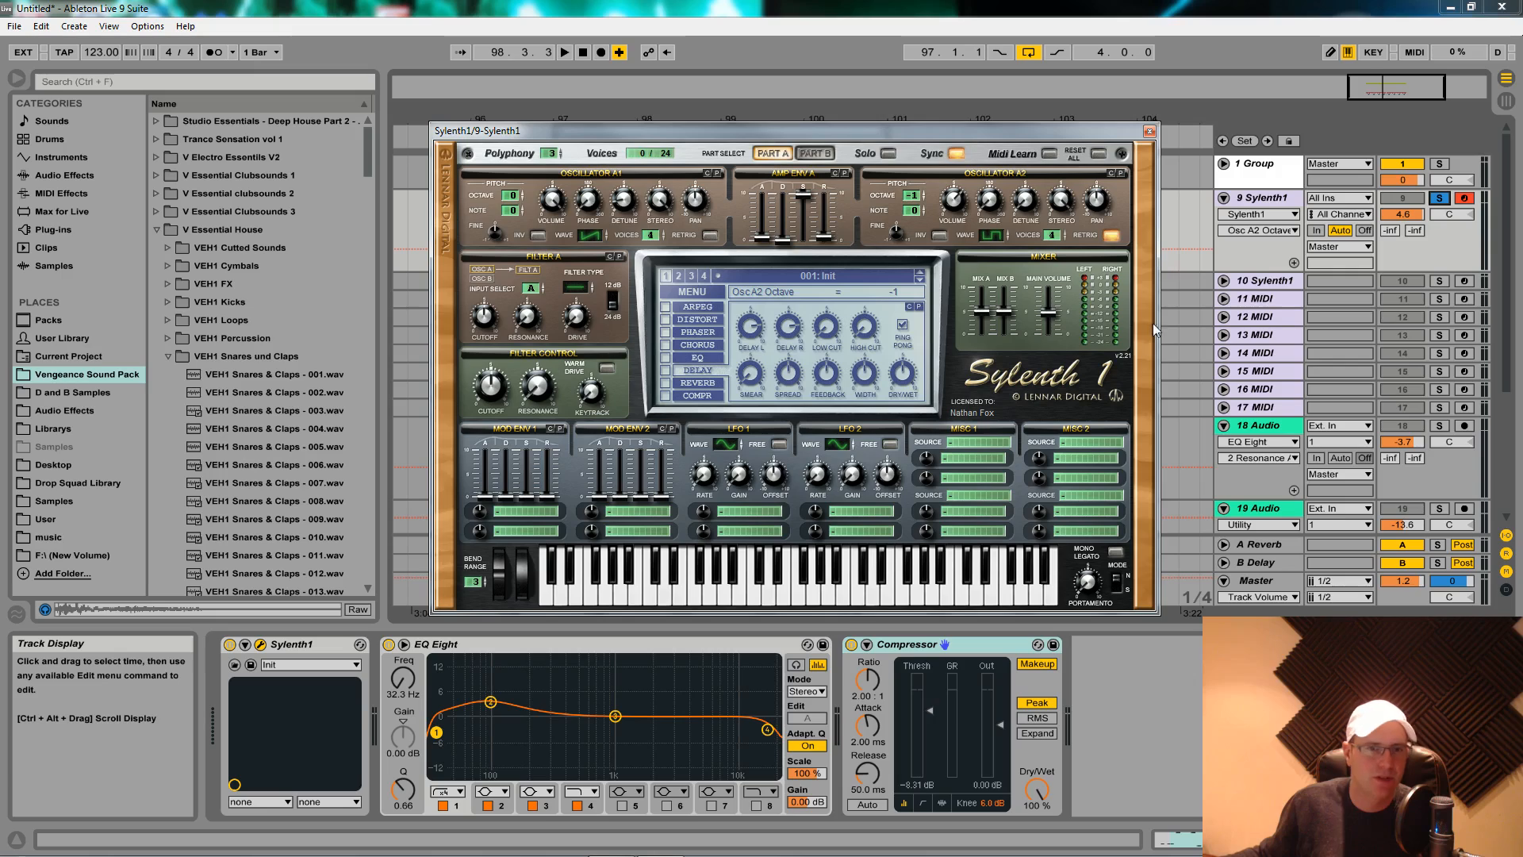
drag(1024, 208, 1028, 147)
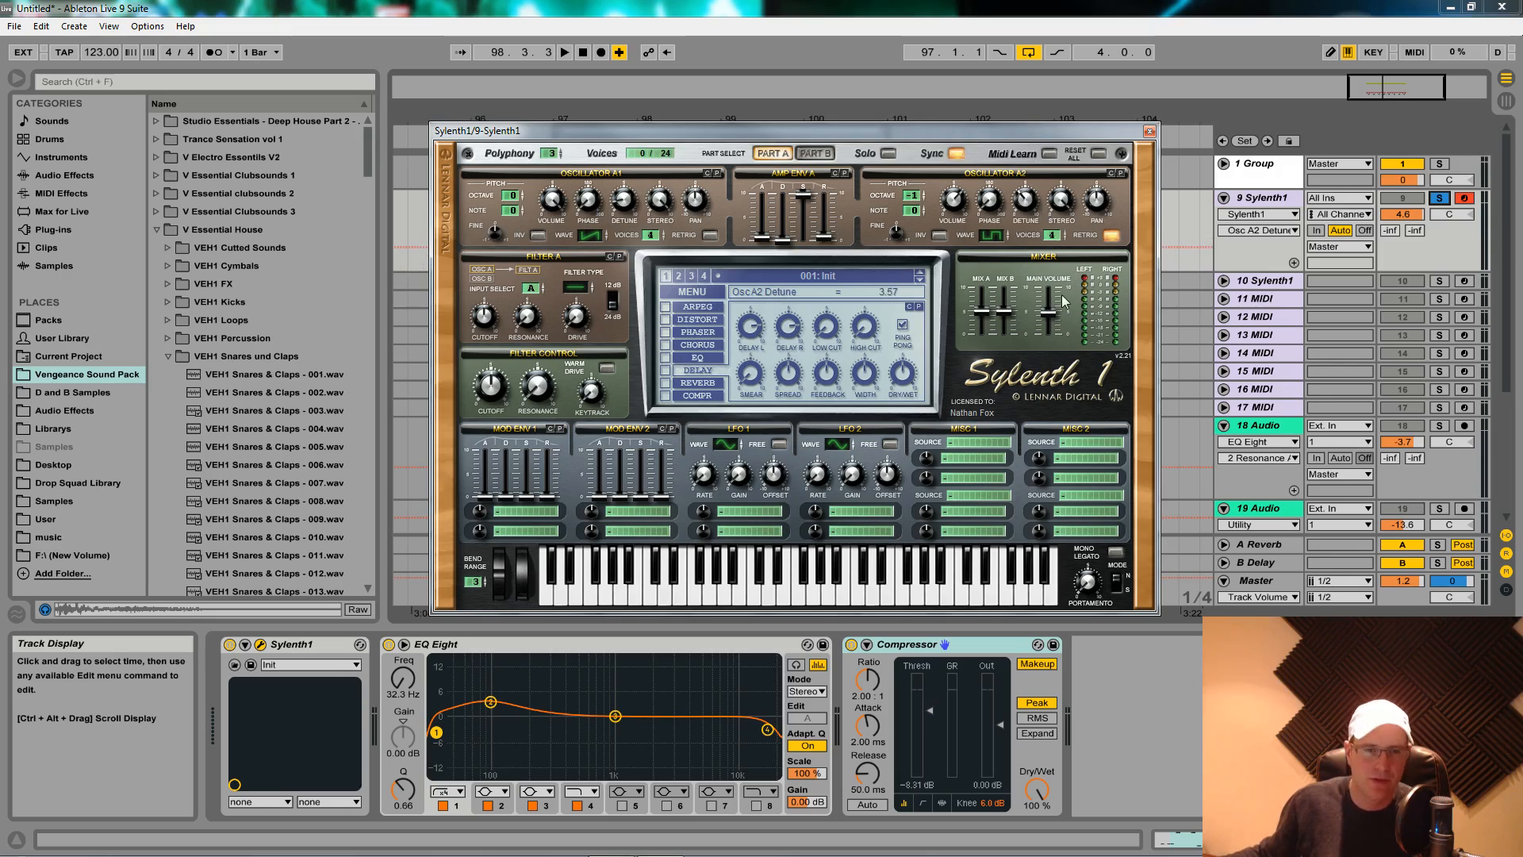
key(space)
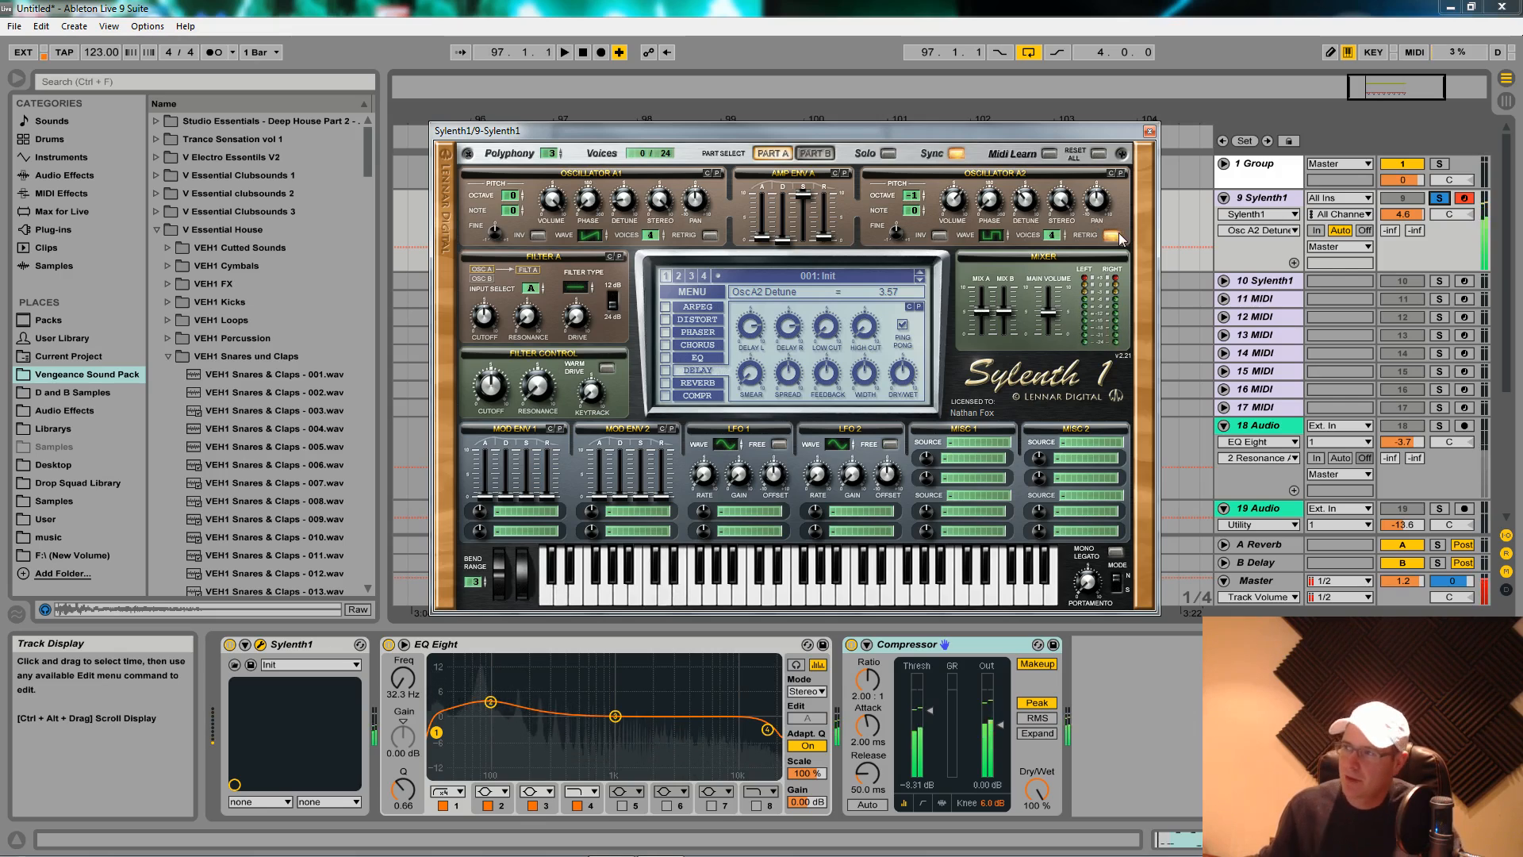
key(space)
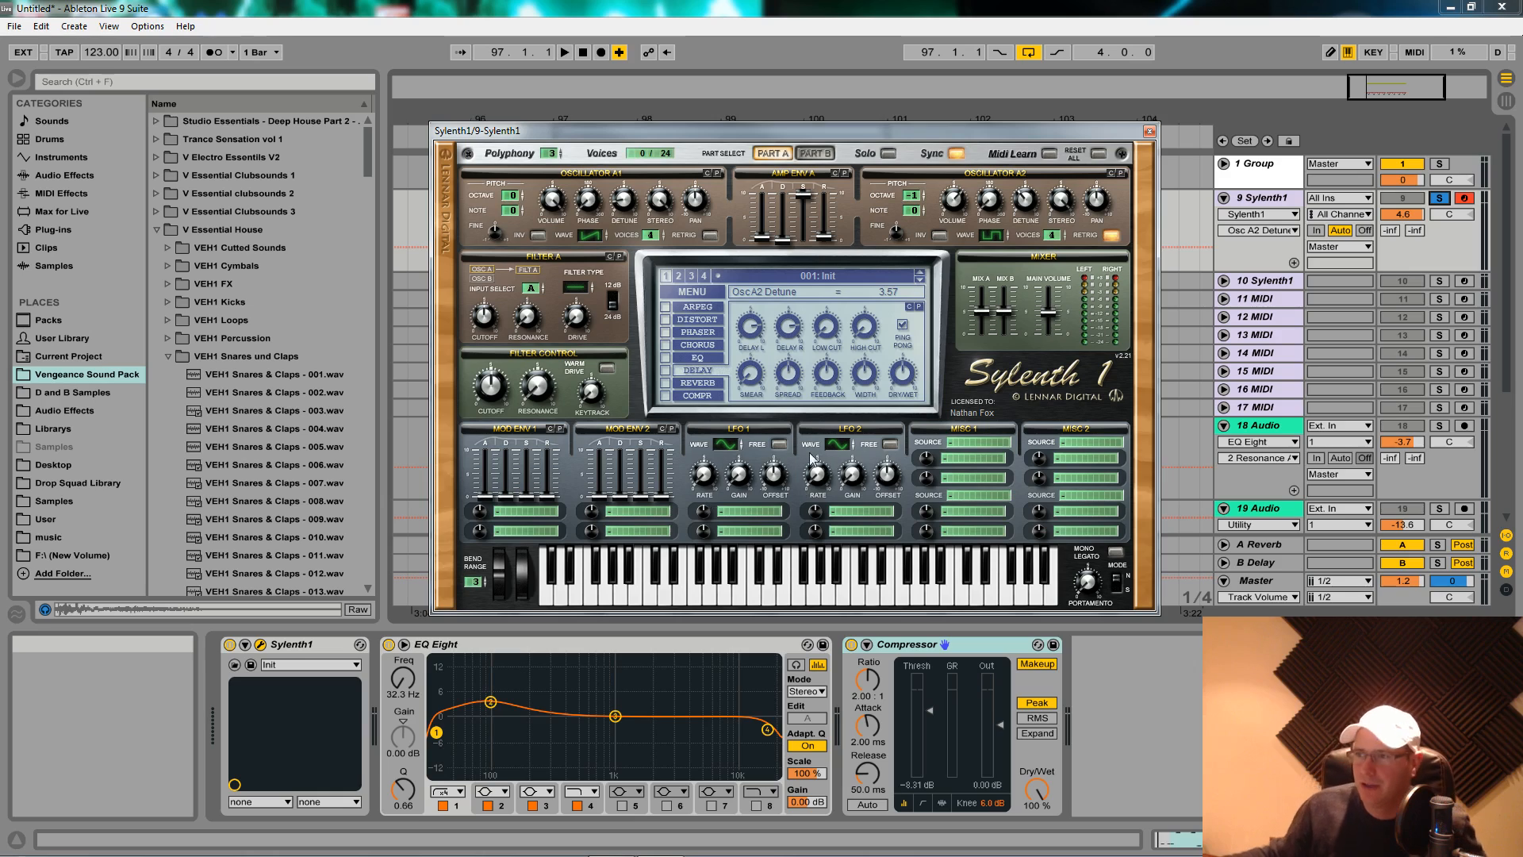
- Set filter A to Lowpass with a cutoff of about 1237 Hz
click(589, 287)
drag(580, 246, 578, 261)
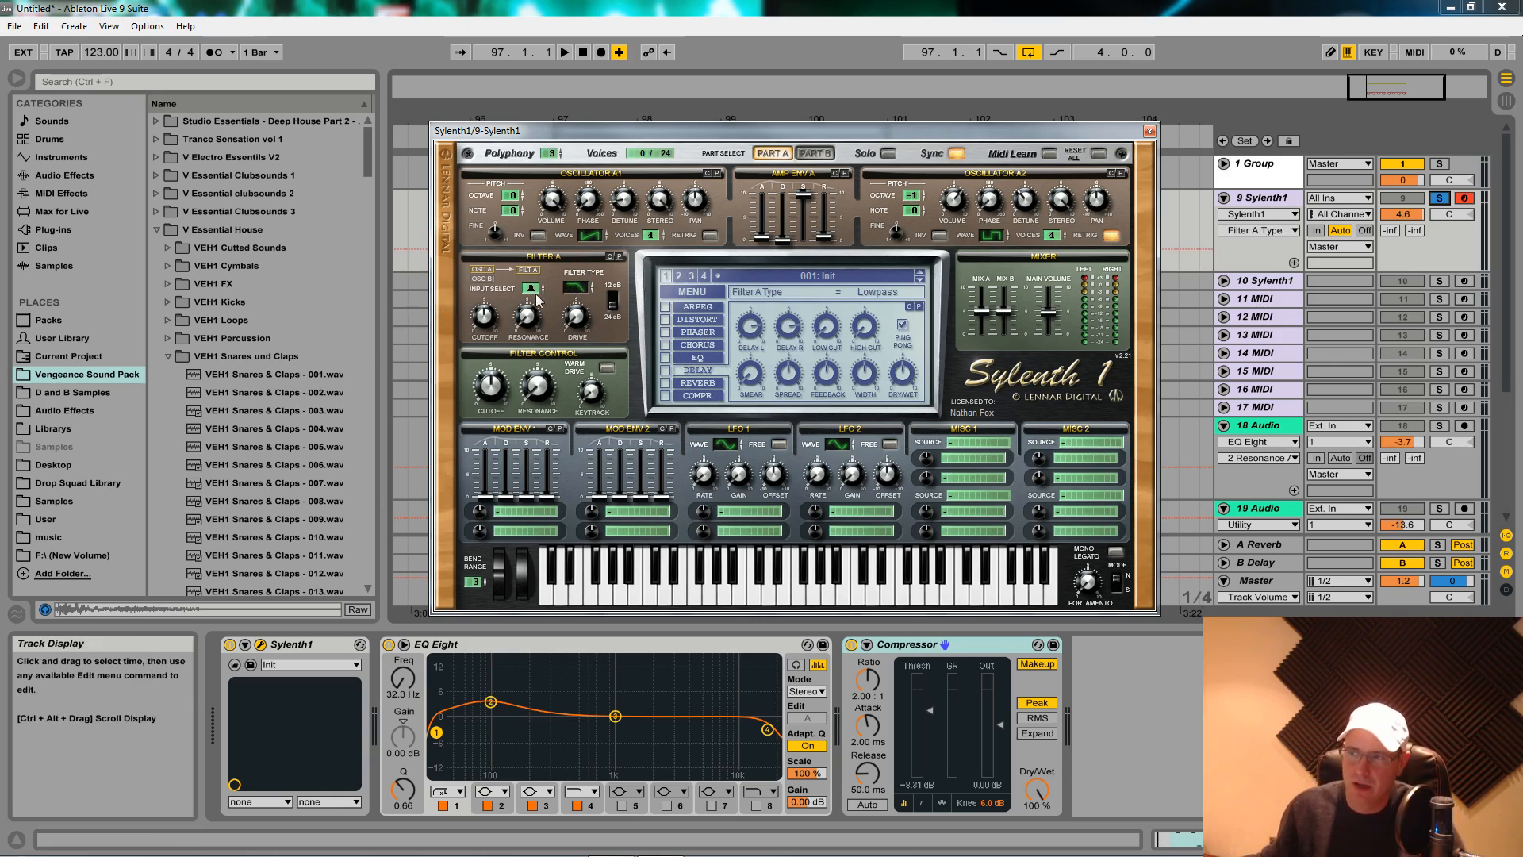
drag(488, 327, 490, 295)
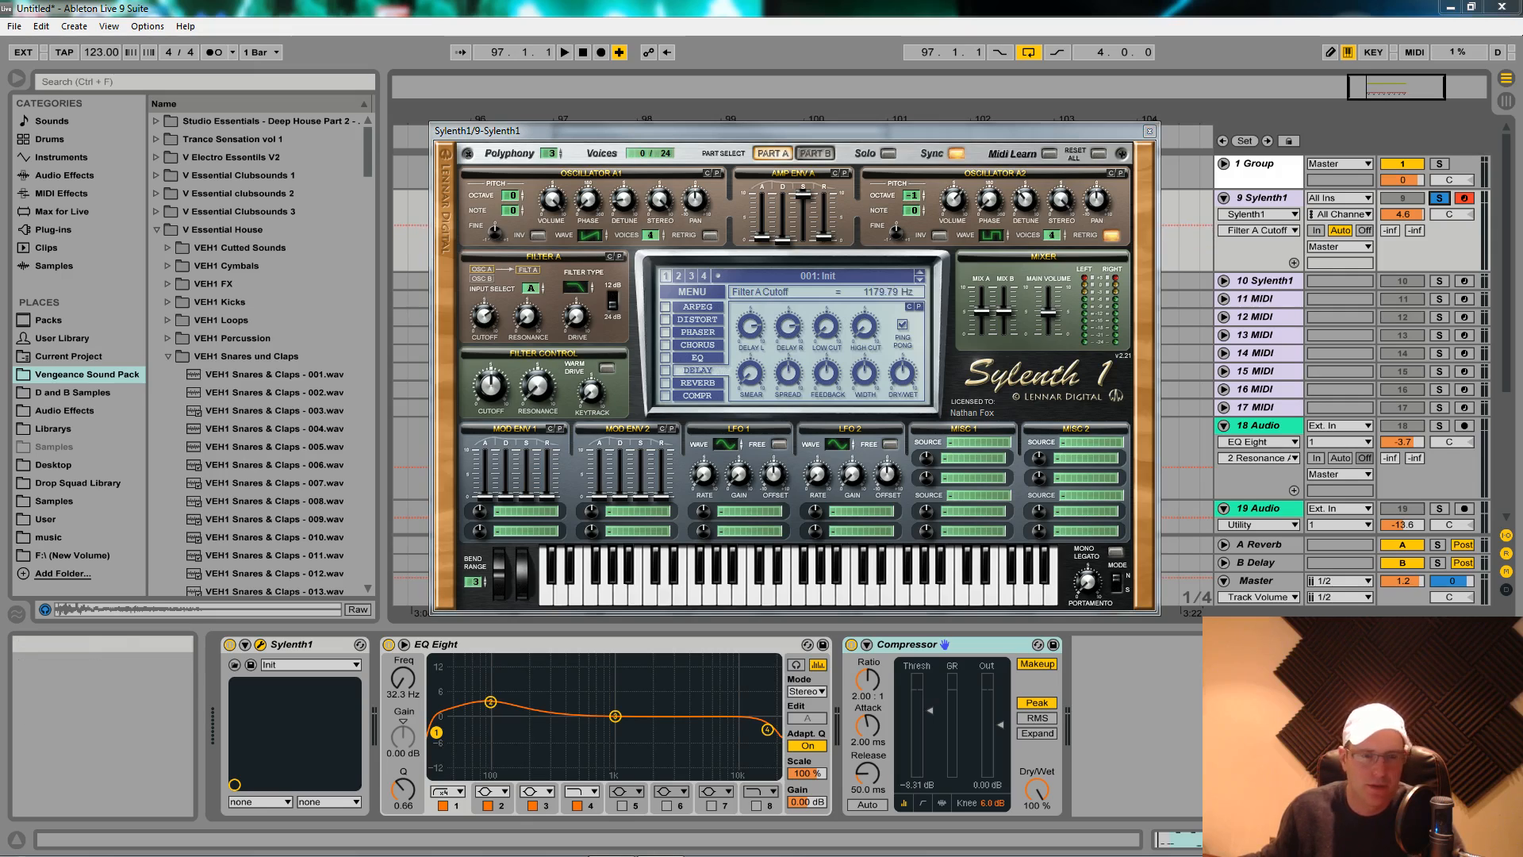
drag(480, 323, 481, 318)
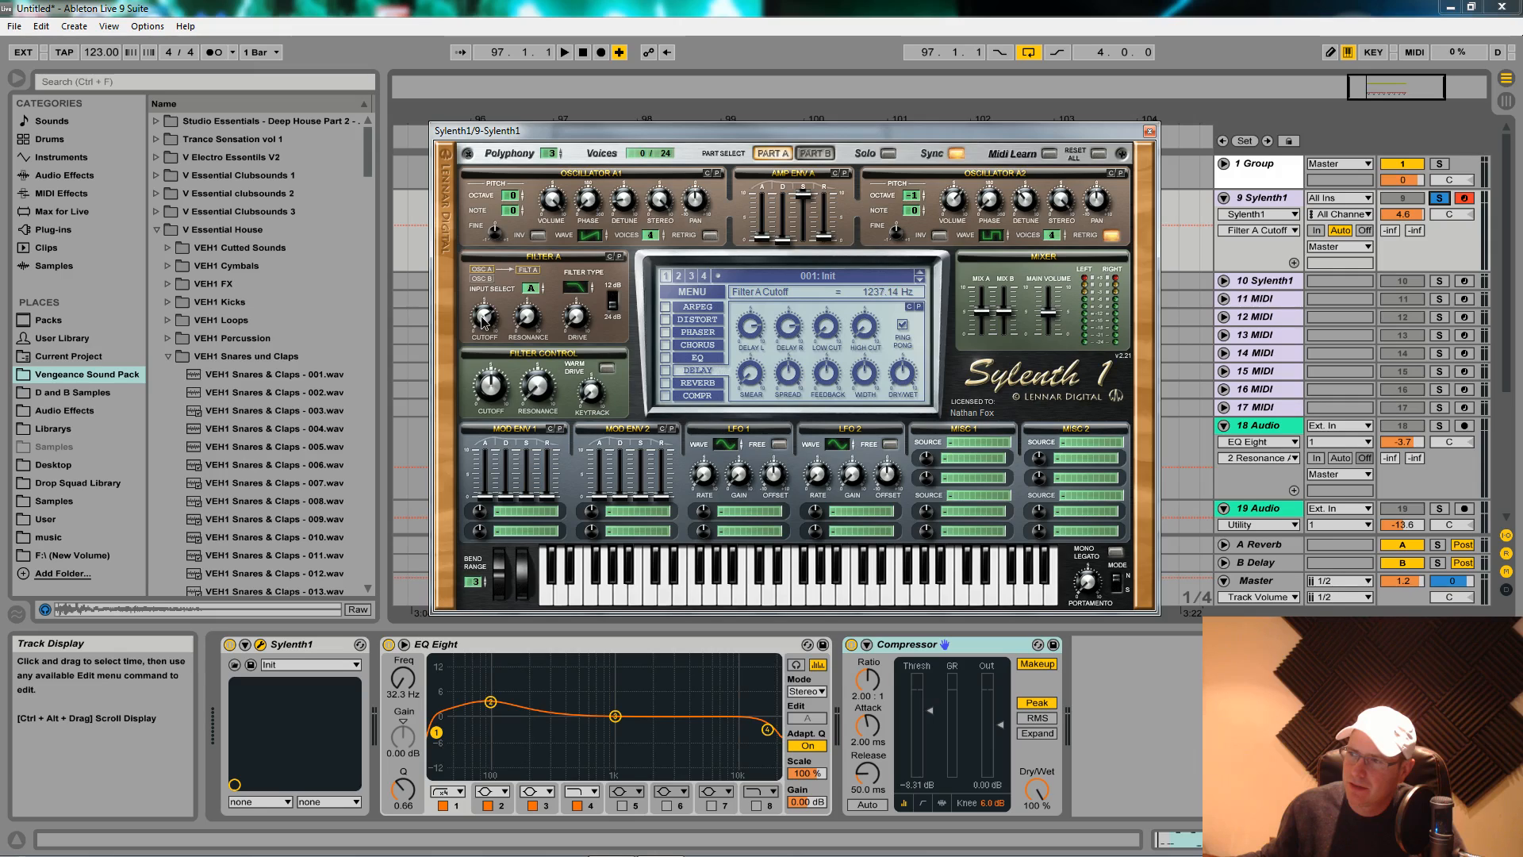
drag(481, 317, 482, 319)
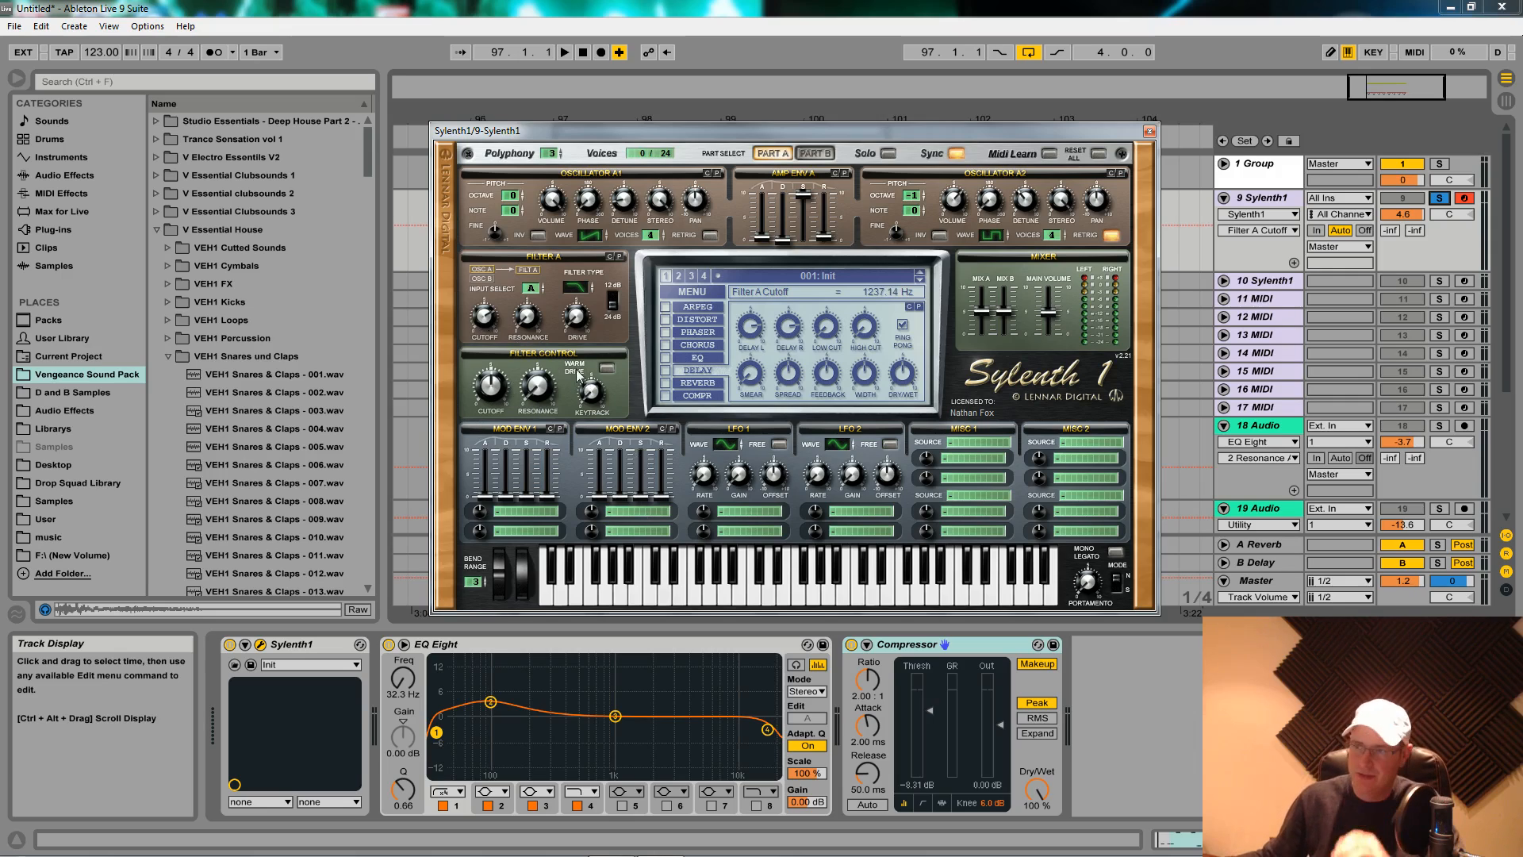
- Raise filter A's drive to 0.71 during playback and lower the 9 Sylenth1 track volume to -0.3
click(578, 315)
key(space)
drag(578, 315, 576, 299)
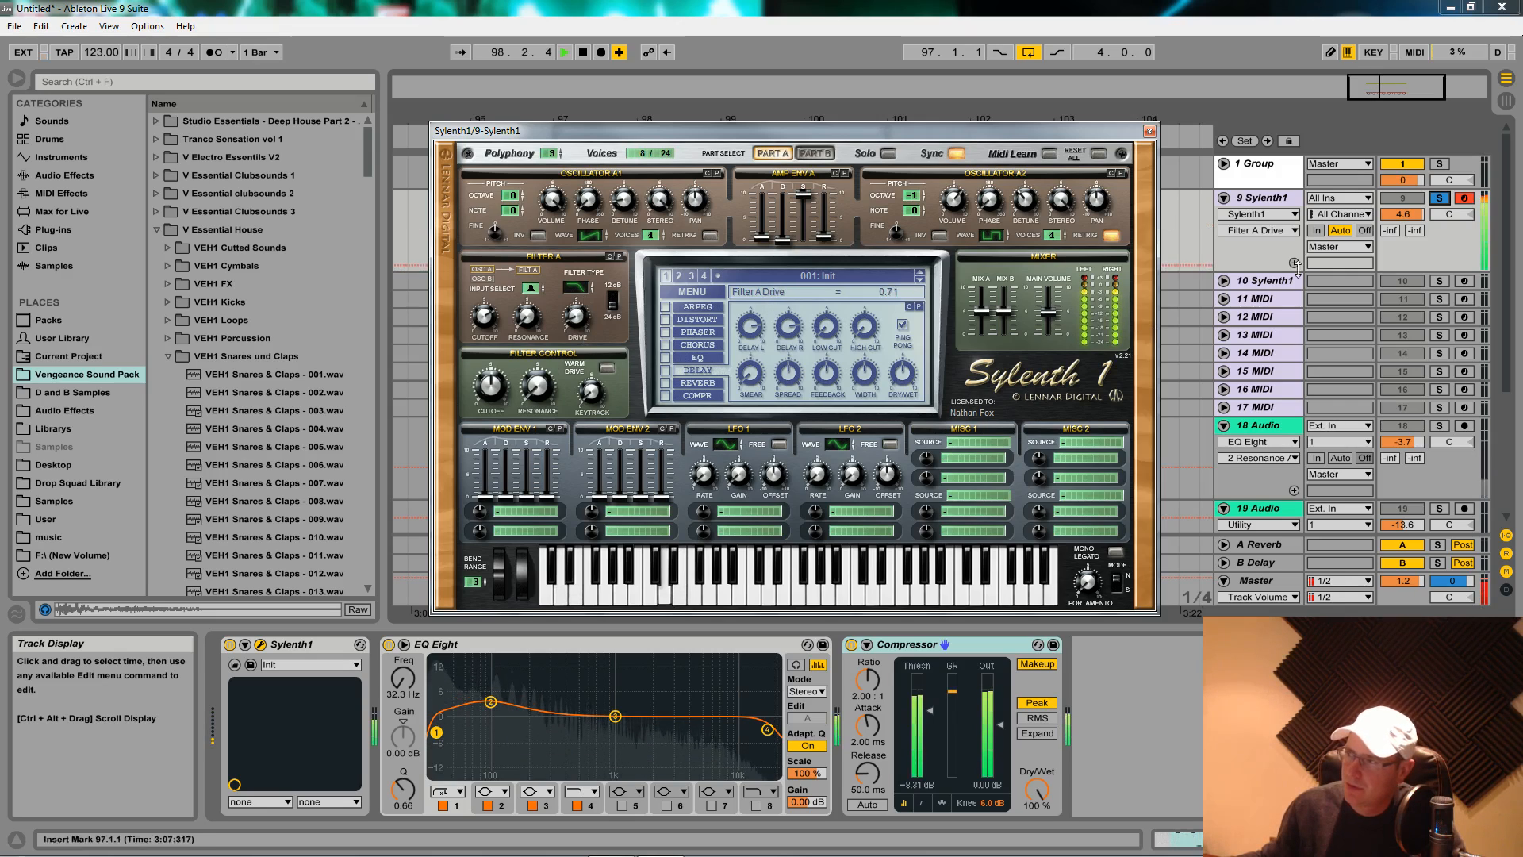
drag(1401, 214, 1402, 253)
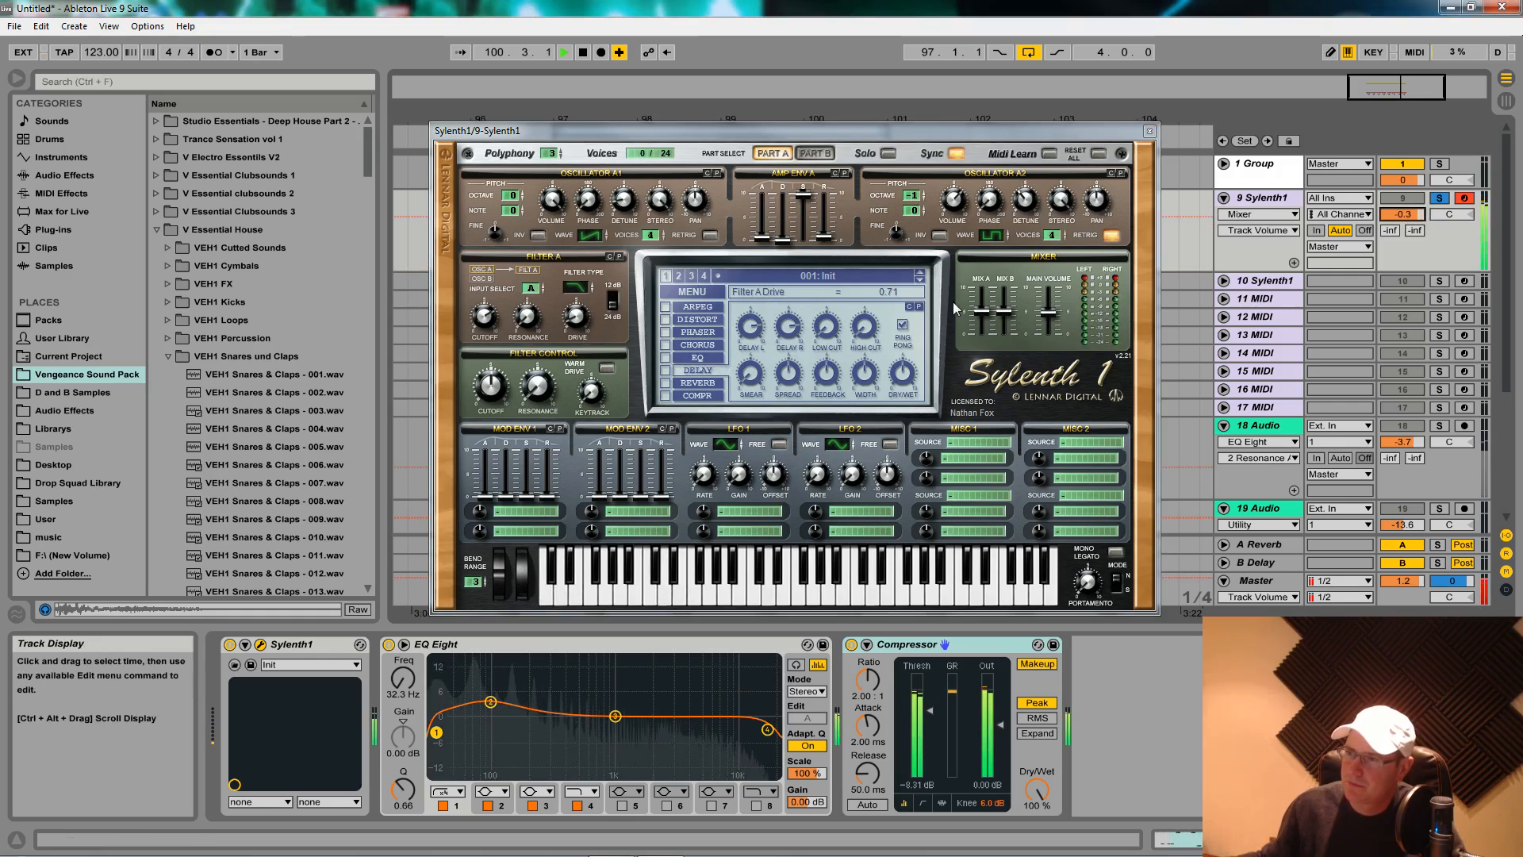
- Lower the 9 Sylenth1 track volume to -1.0 and audition the loop
key(space)
click(578, 319)
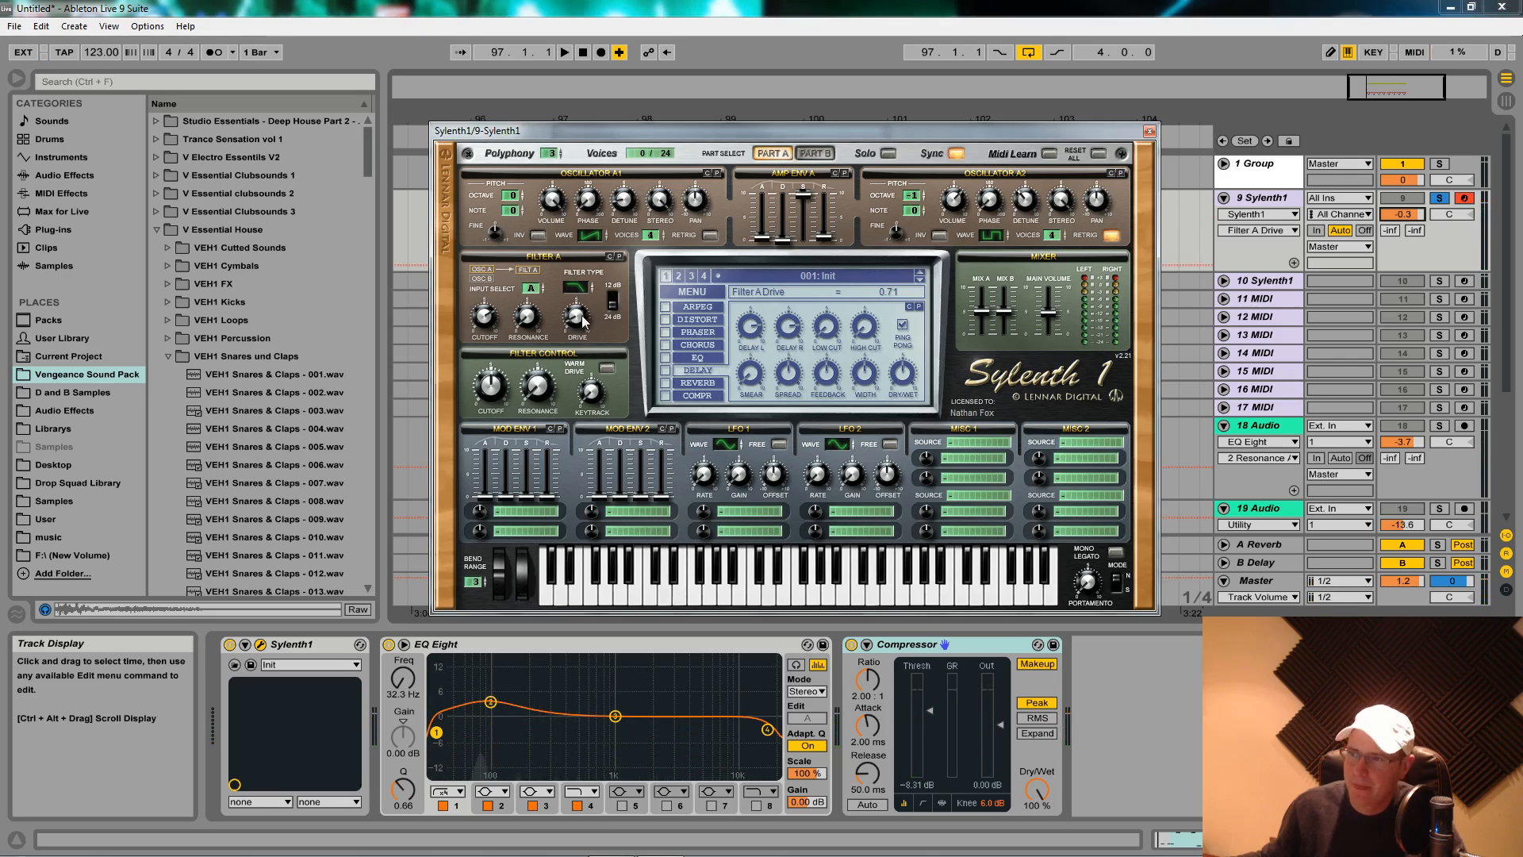
drag(1401, 215, 1402, 217)
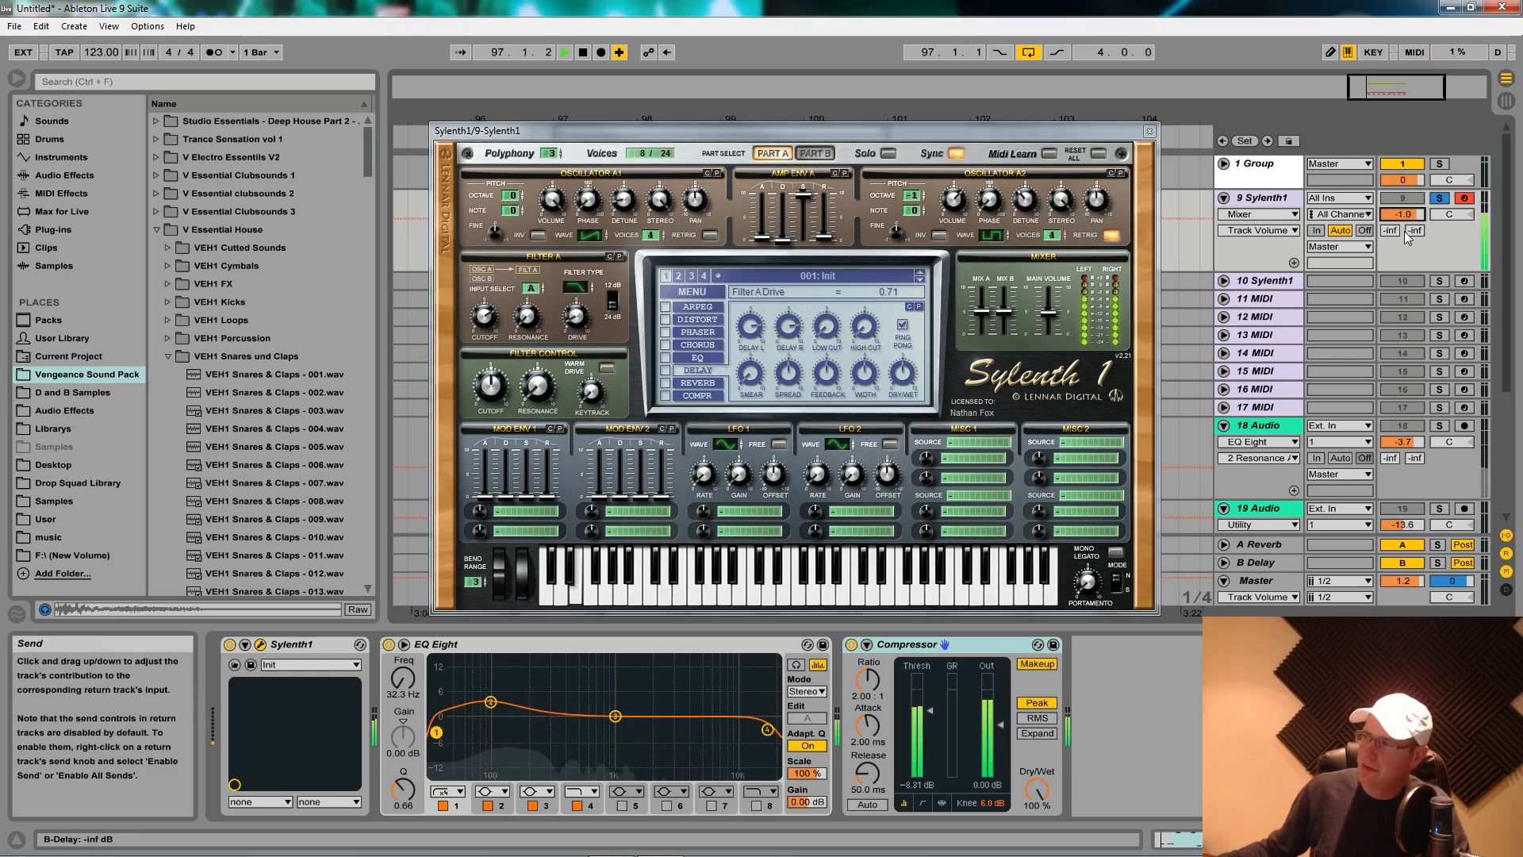
key(space)
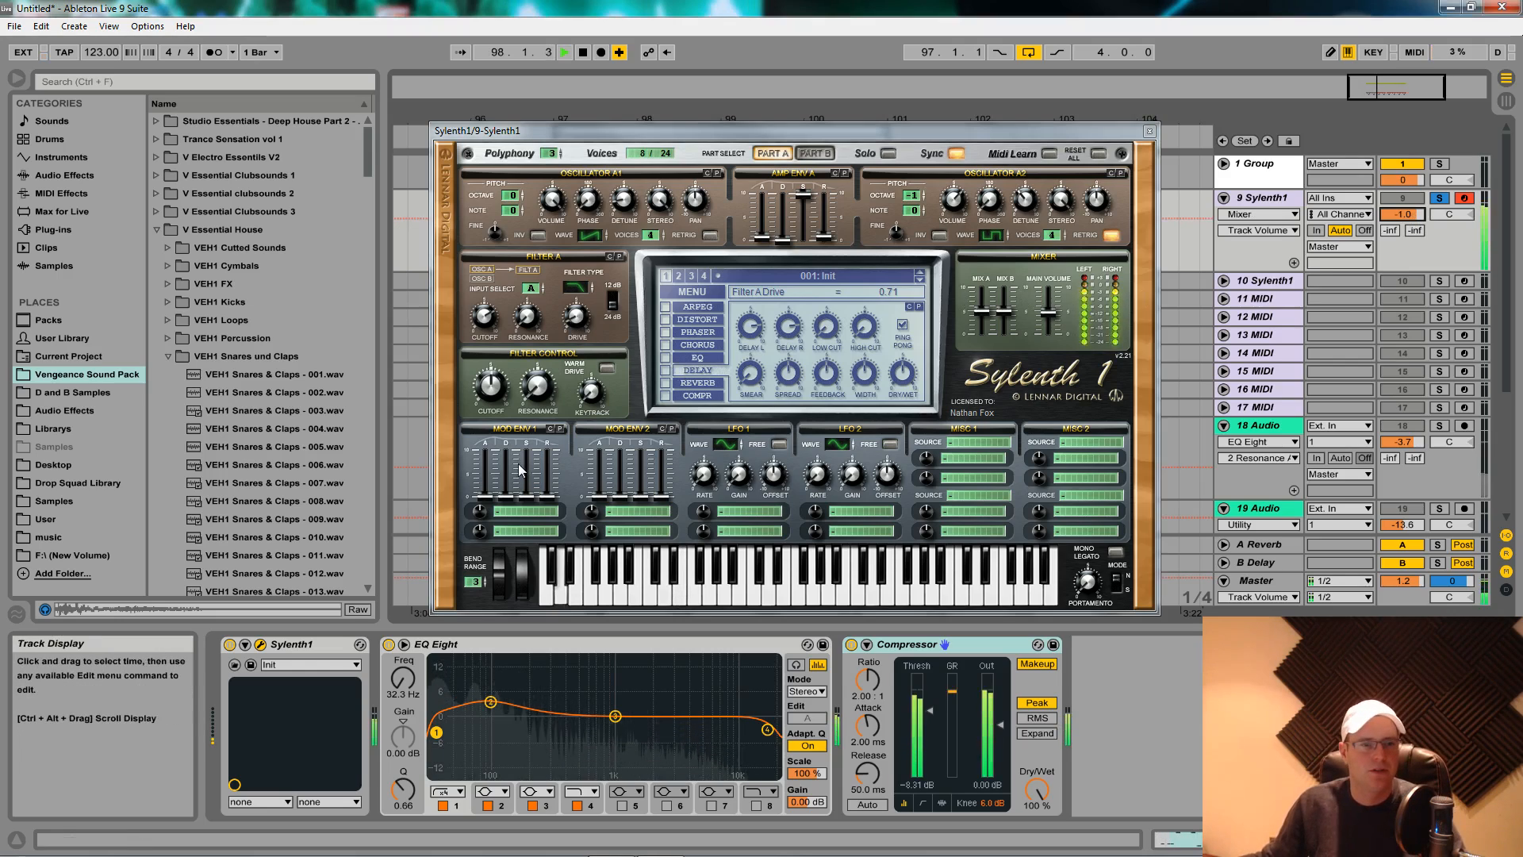
key(space)
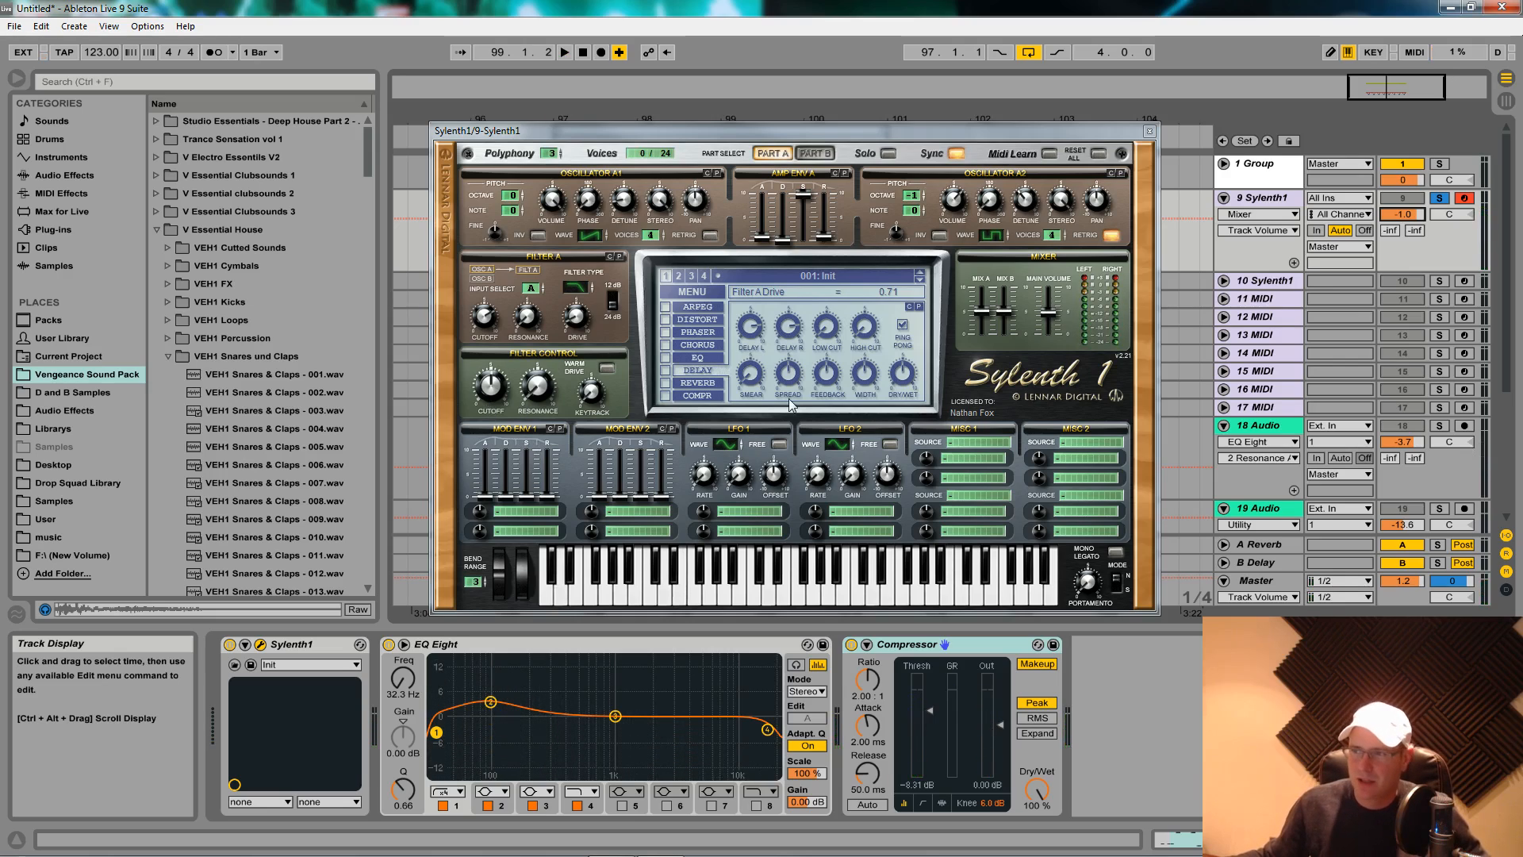
- Turn on Warm Drive in the filter control section and audition the loop
click(608, 369)
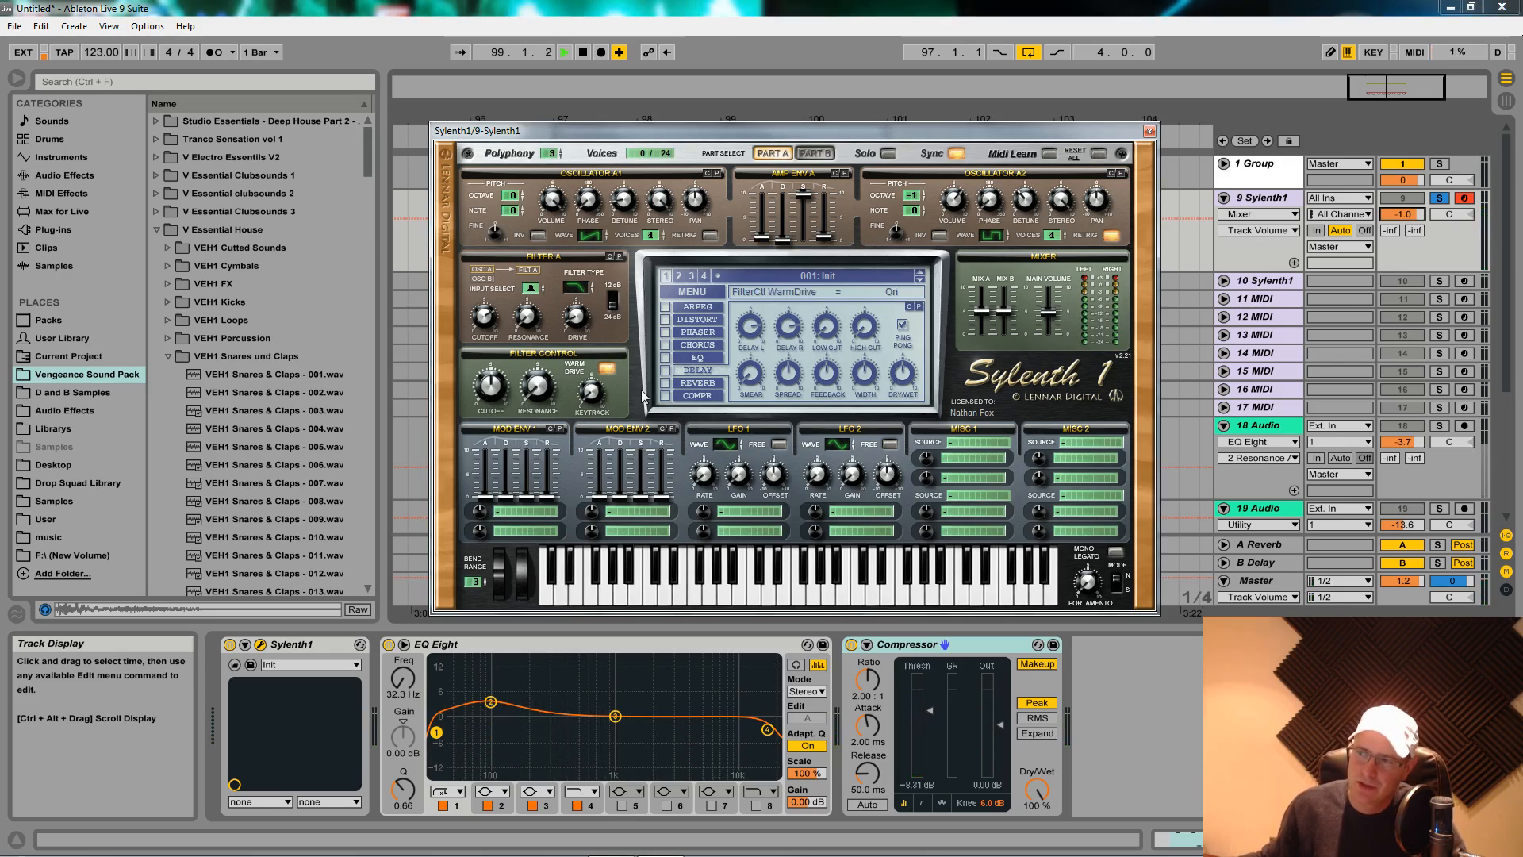
key(space)
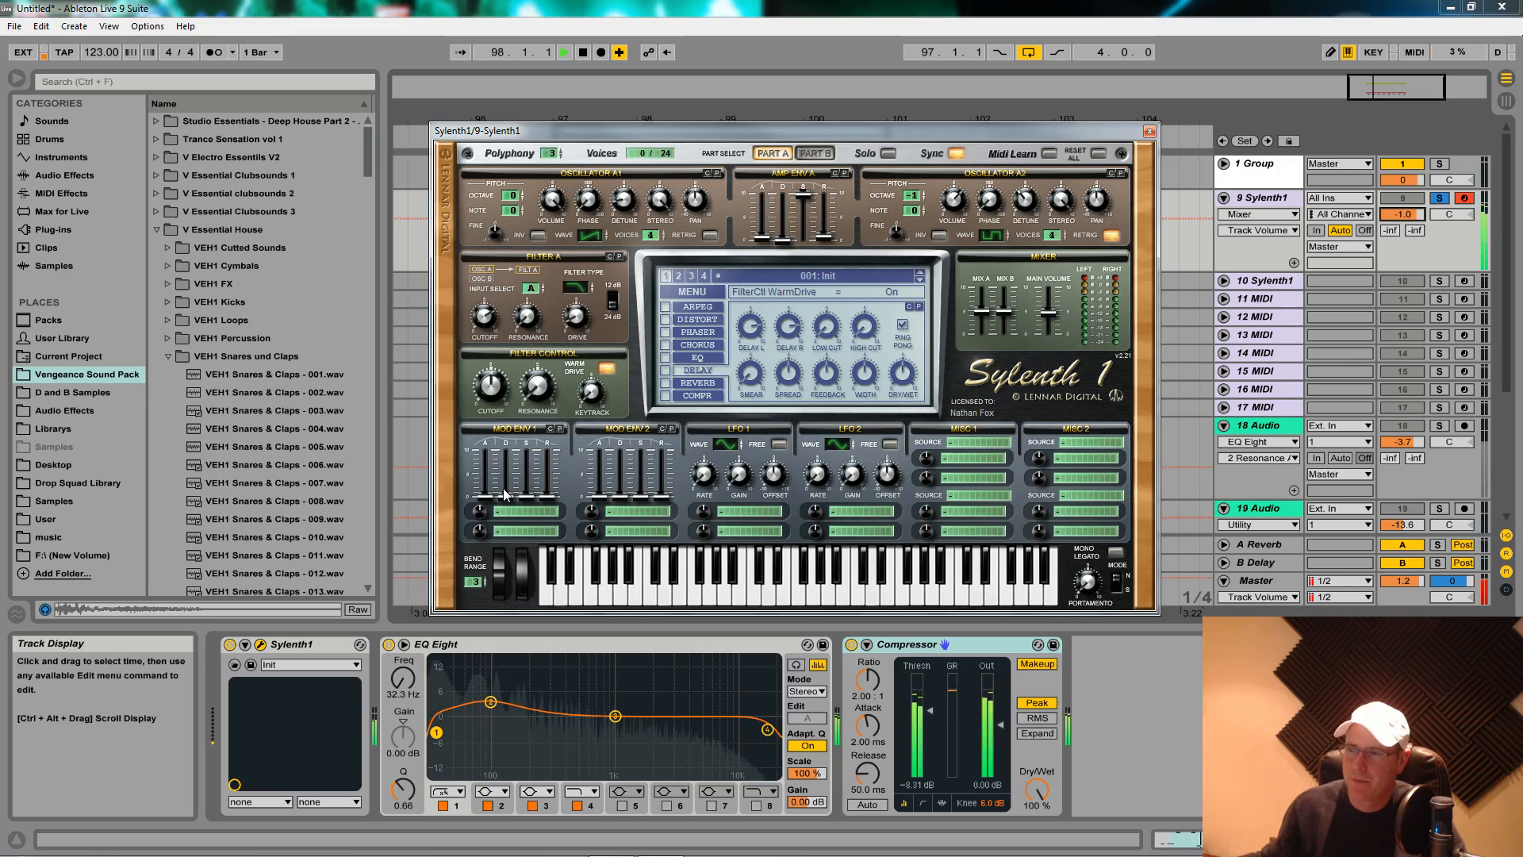
key(space)
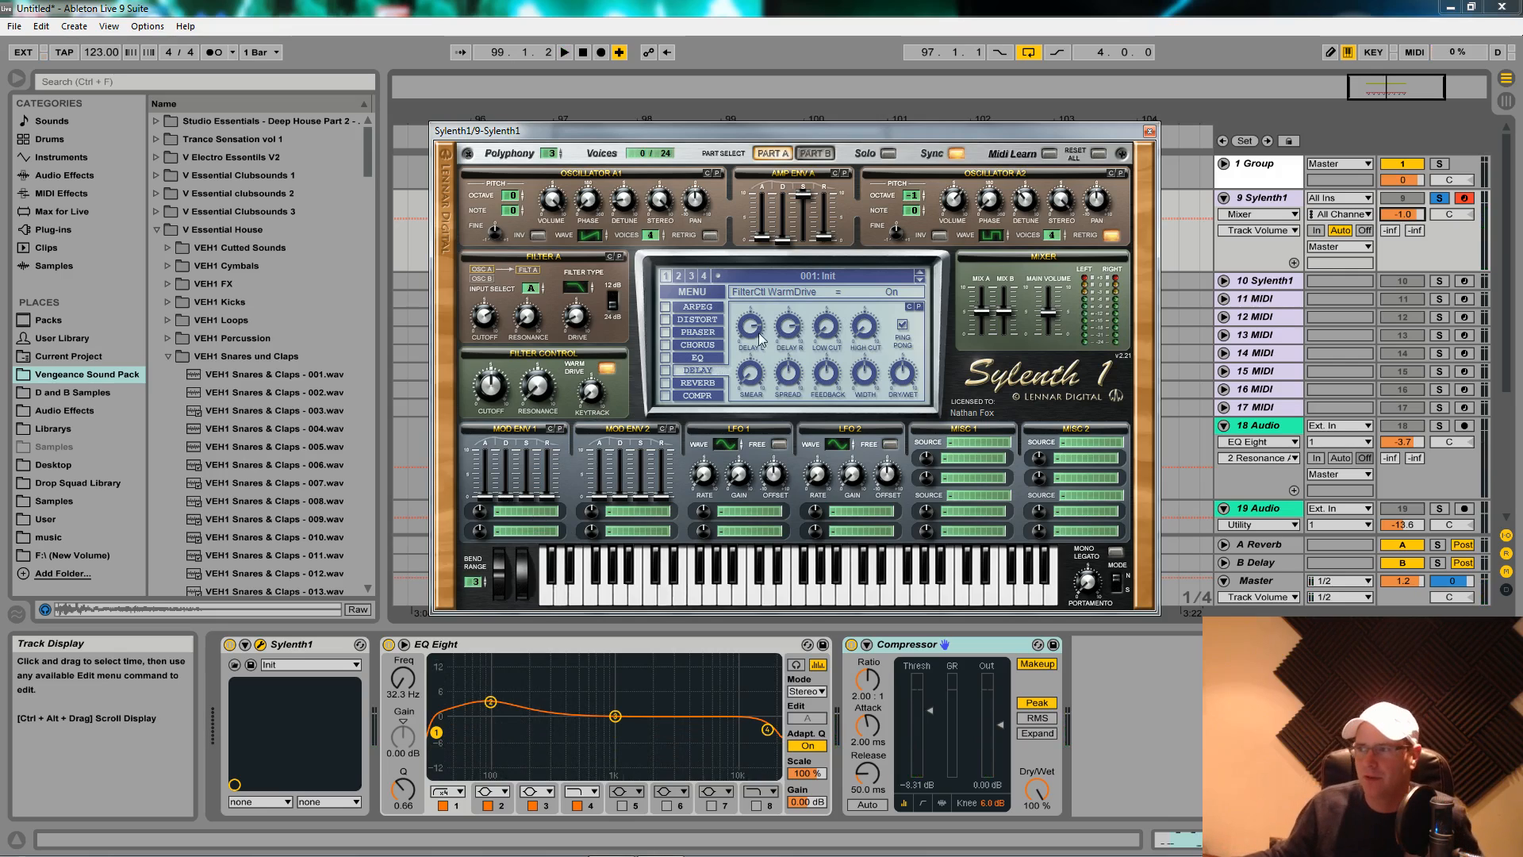
- Switch to Part B, solo it, and set oscillator B1 to 2 voices
click(815, 153)
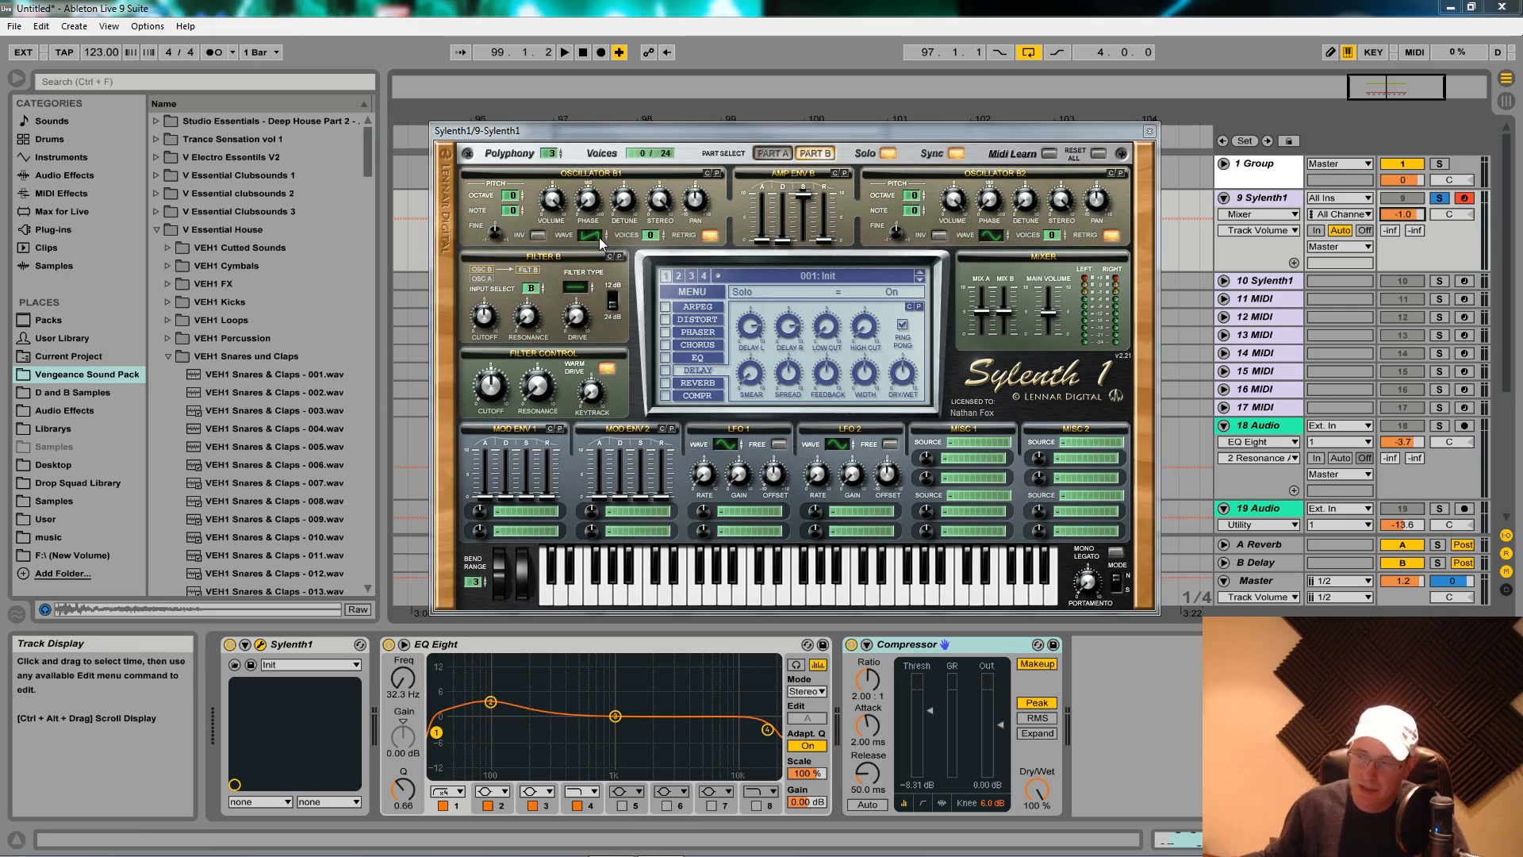
drag(650, 238, 648, 209)
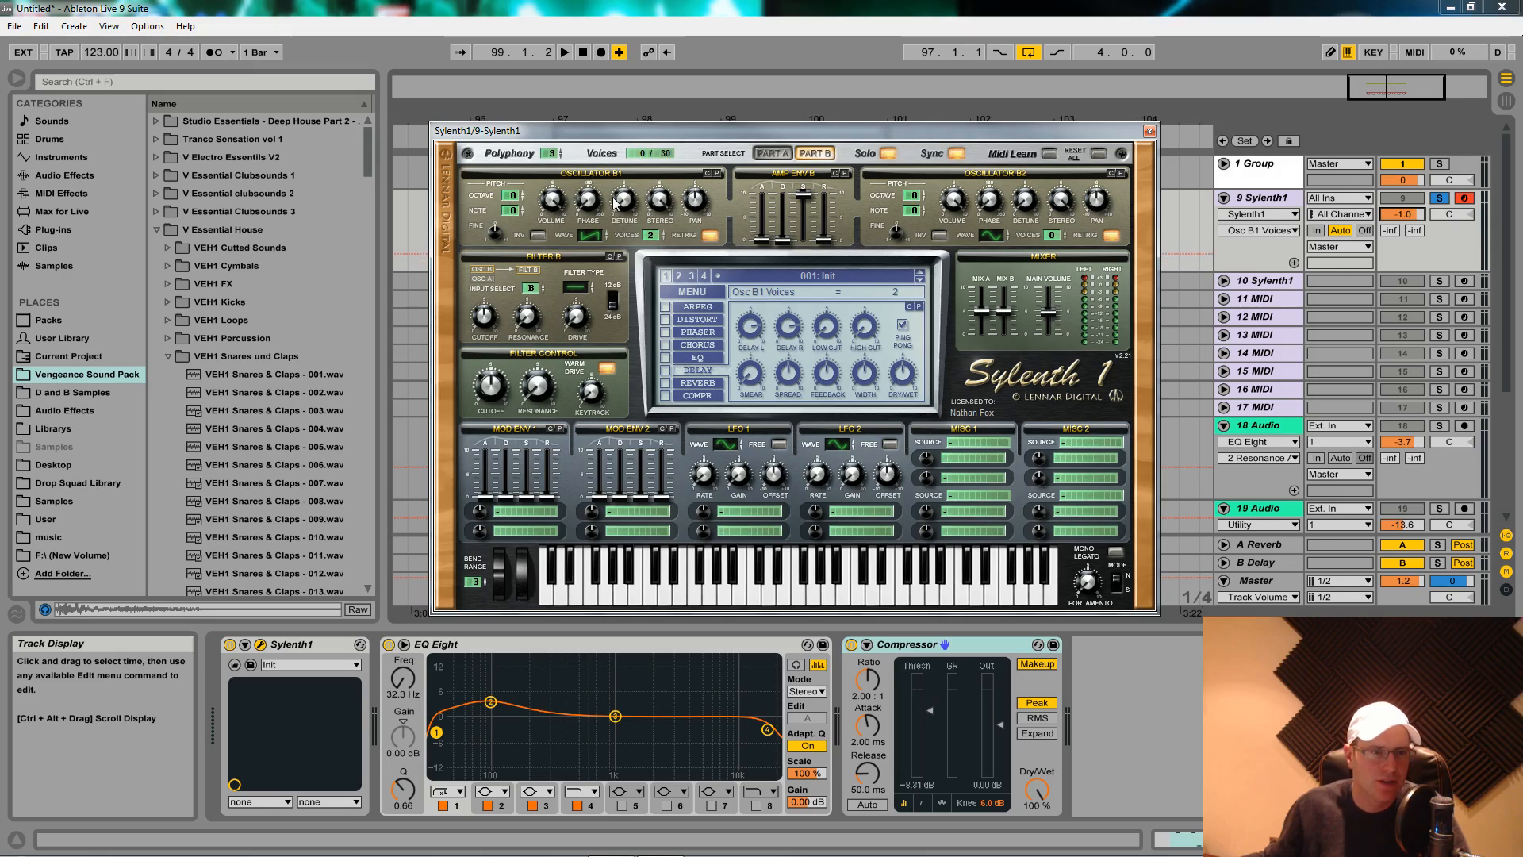
click(665, 205)
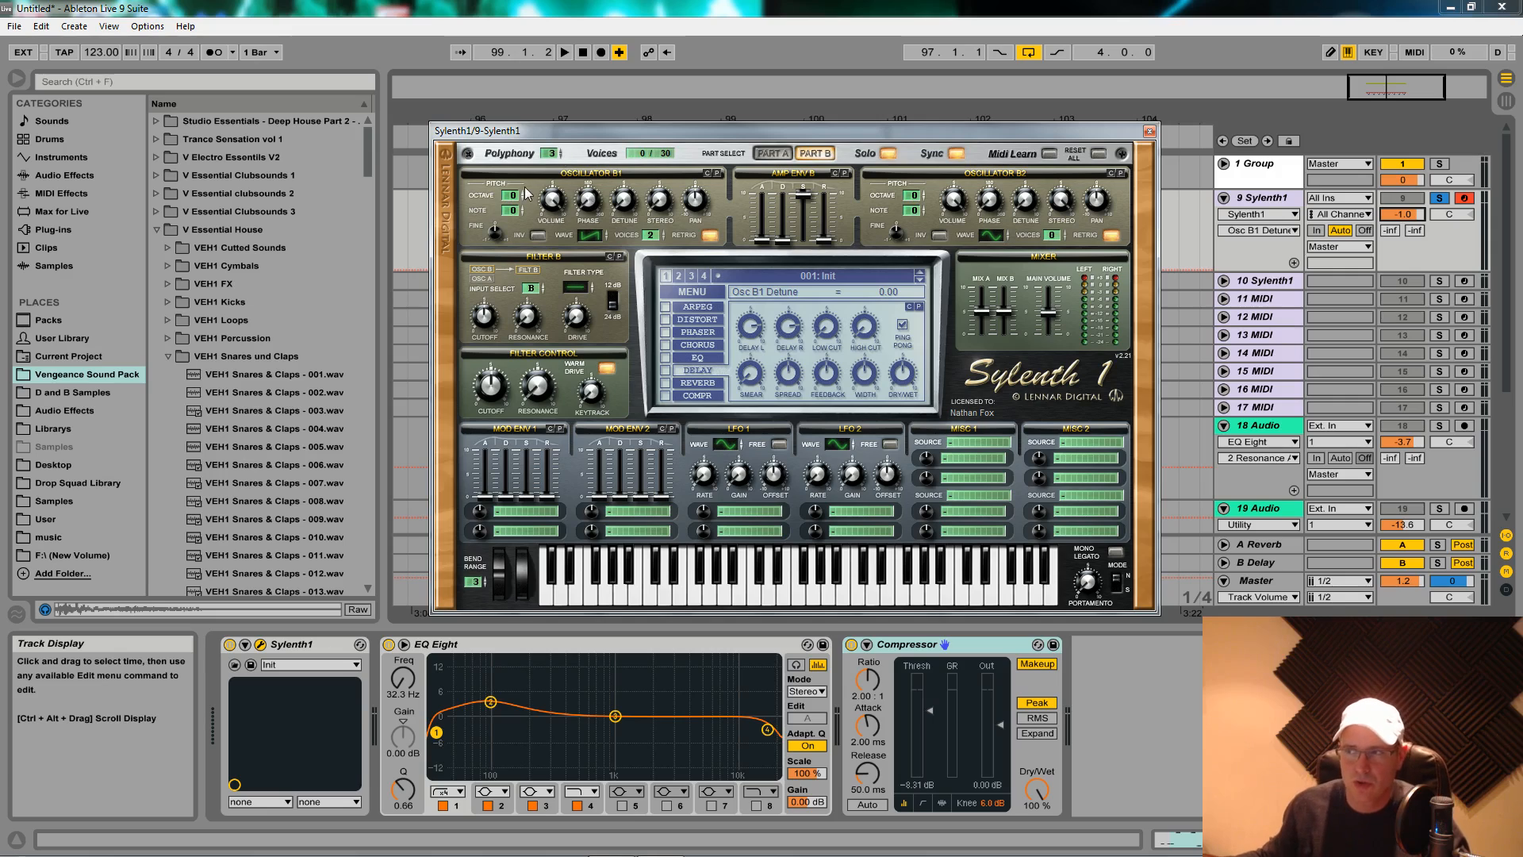
- During playback, try oscillator B1's detune and stereo settings, turn its retrig off and set the detune to 0.00
key(space)
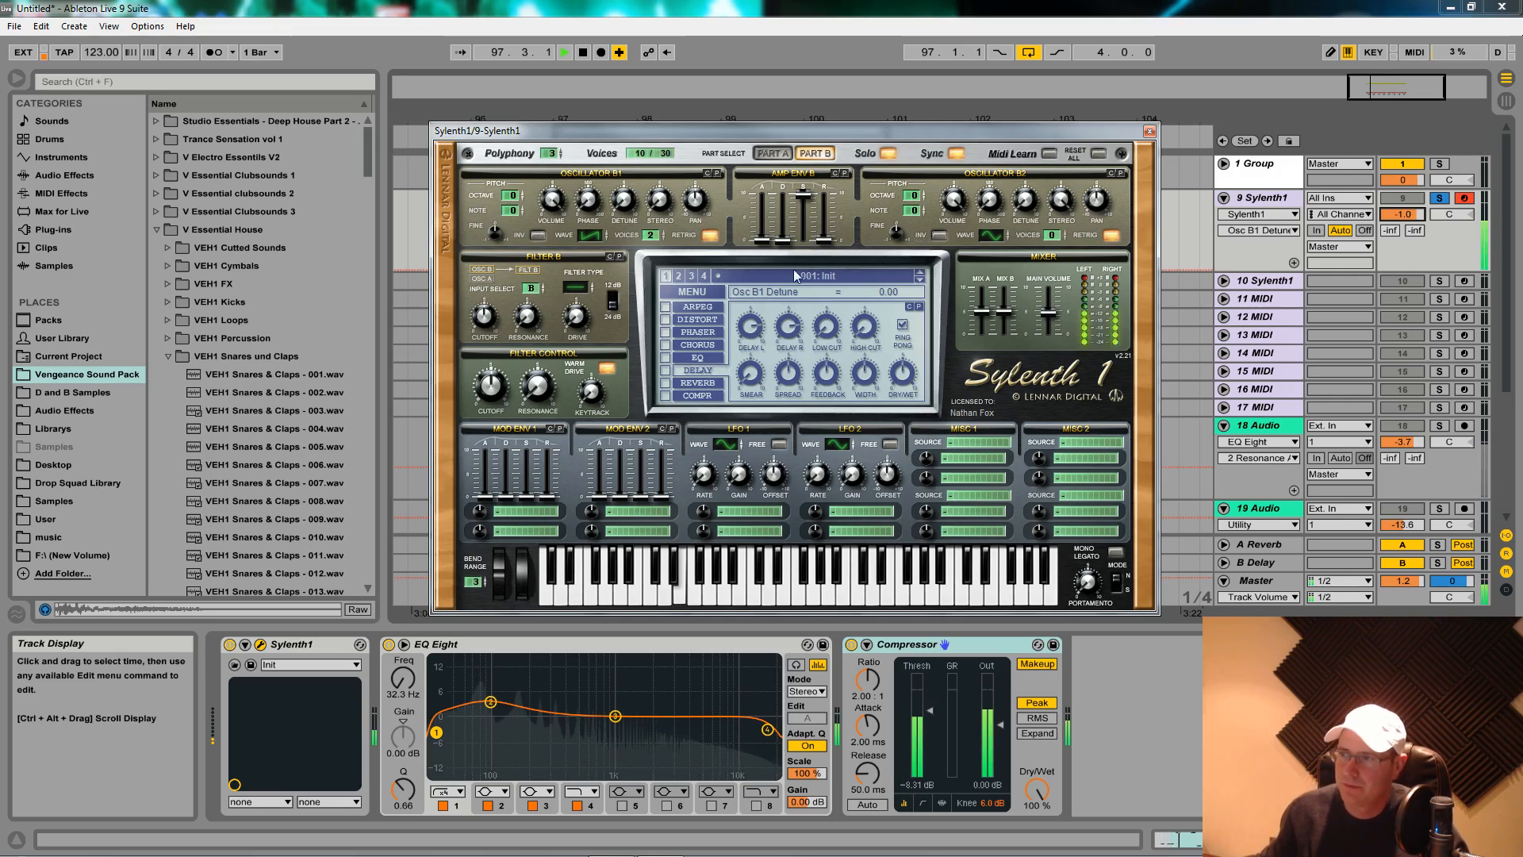
drag(661, 200, 706, 345)
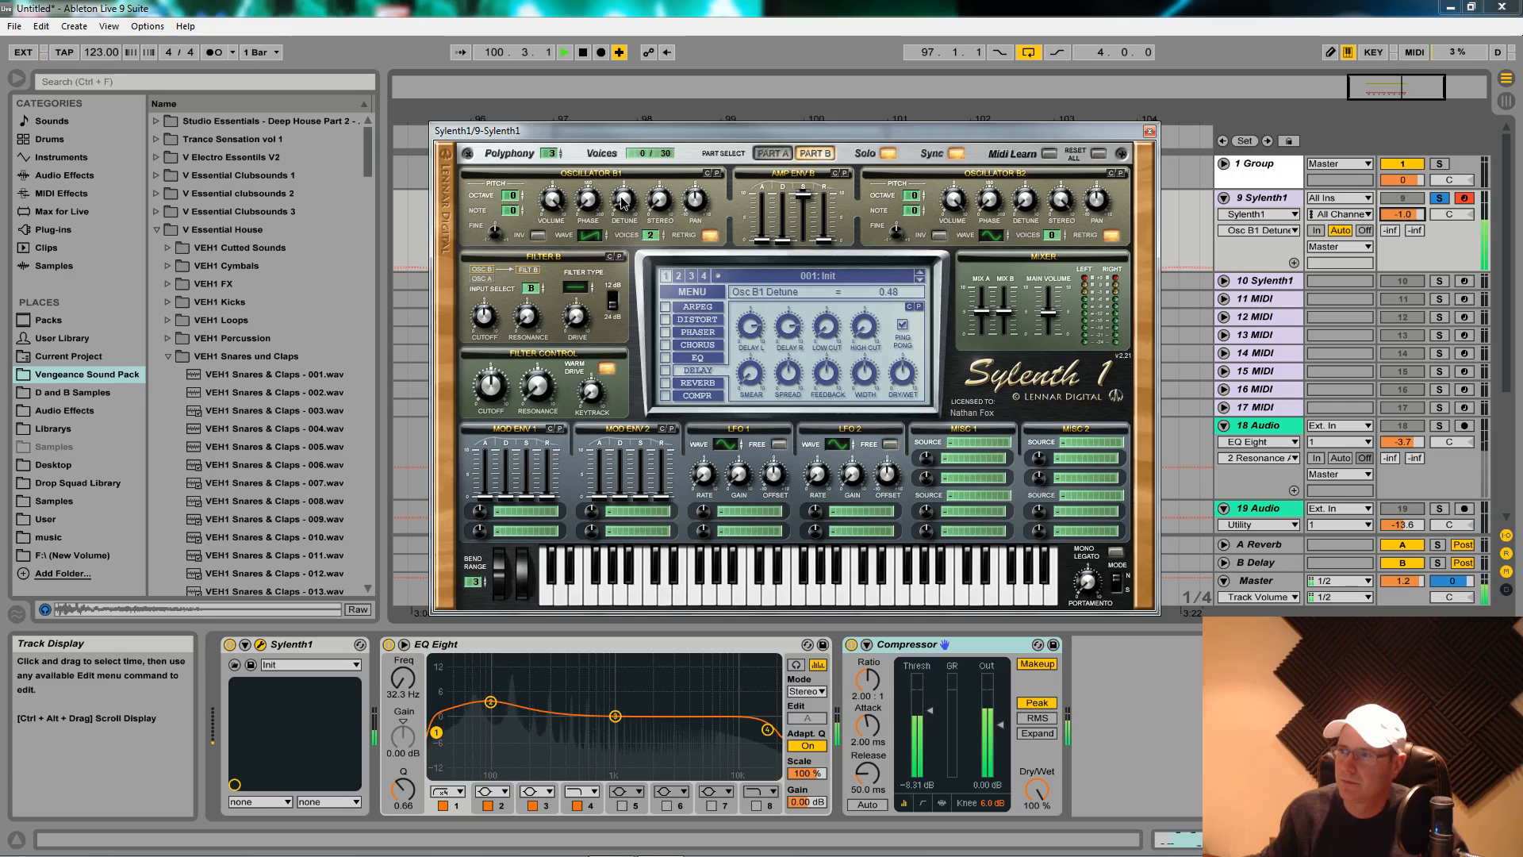
drag(622, 200, 655, 17)
click(709, 236)
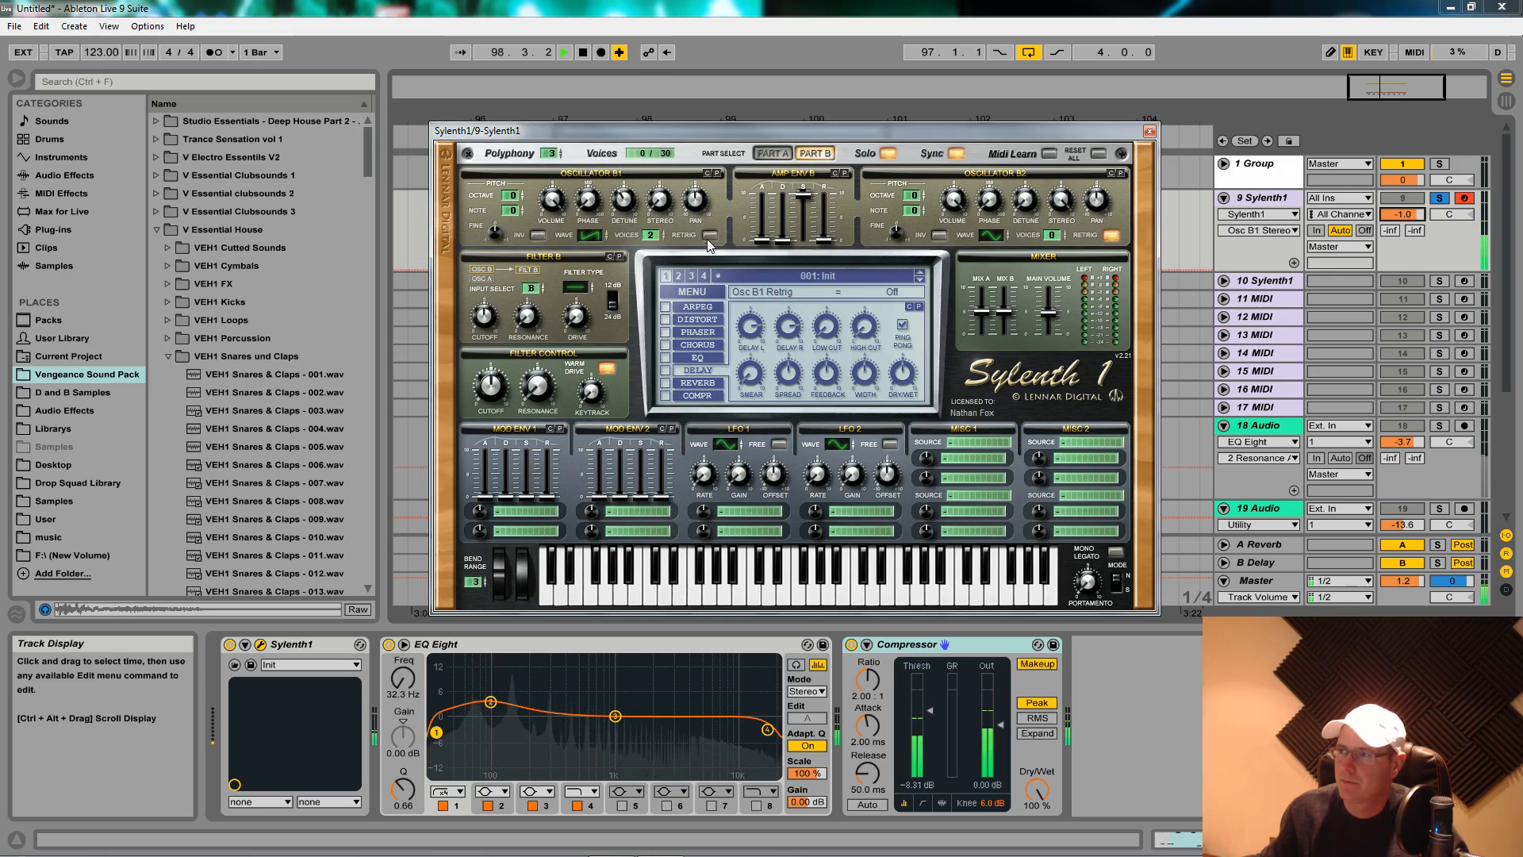
drag(623, 200, 624, 292)
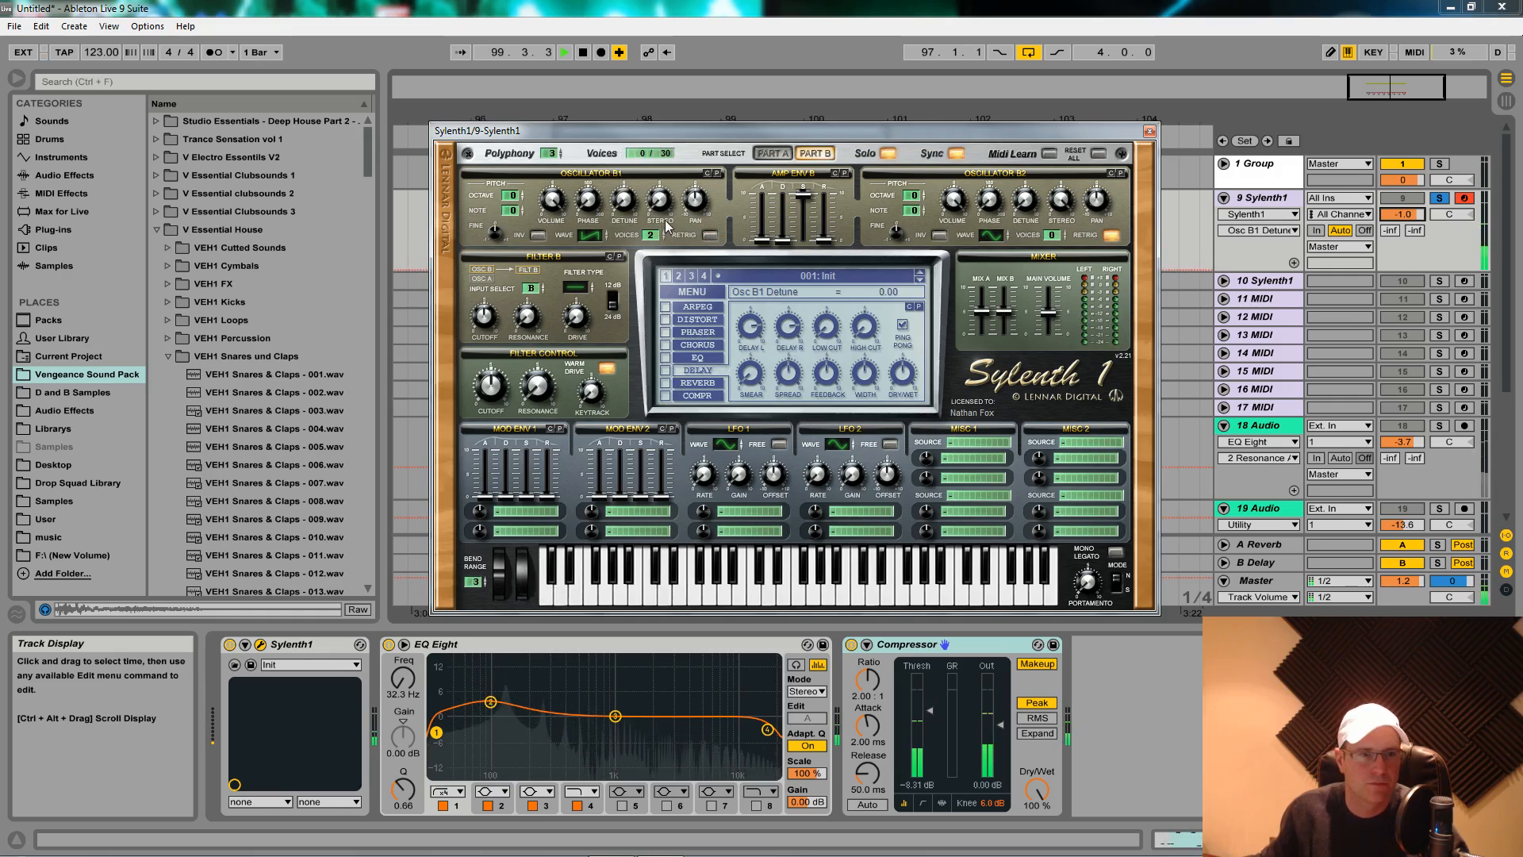
key(space)
- Set oscillator B2's octave to -1, voices to 3 and detune to 0.33, then audition the loop
click(918, 199)
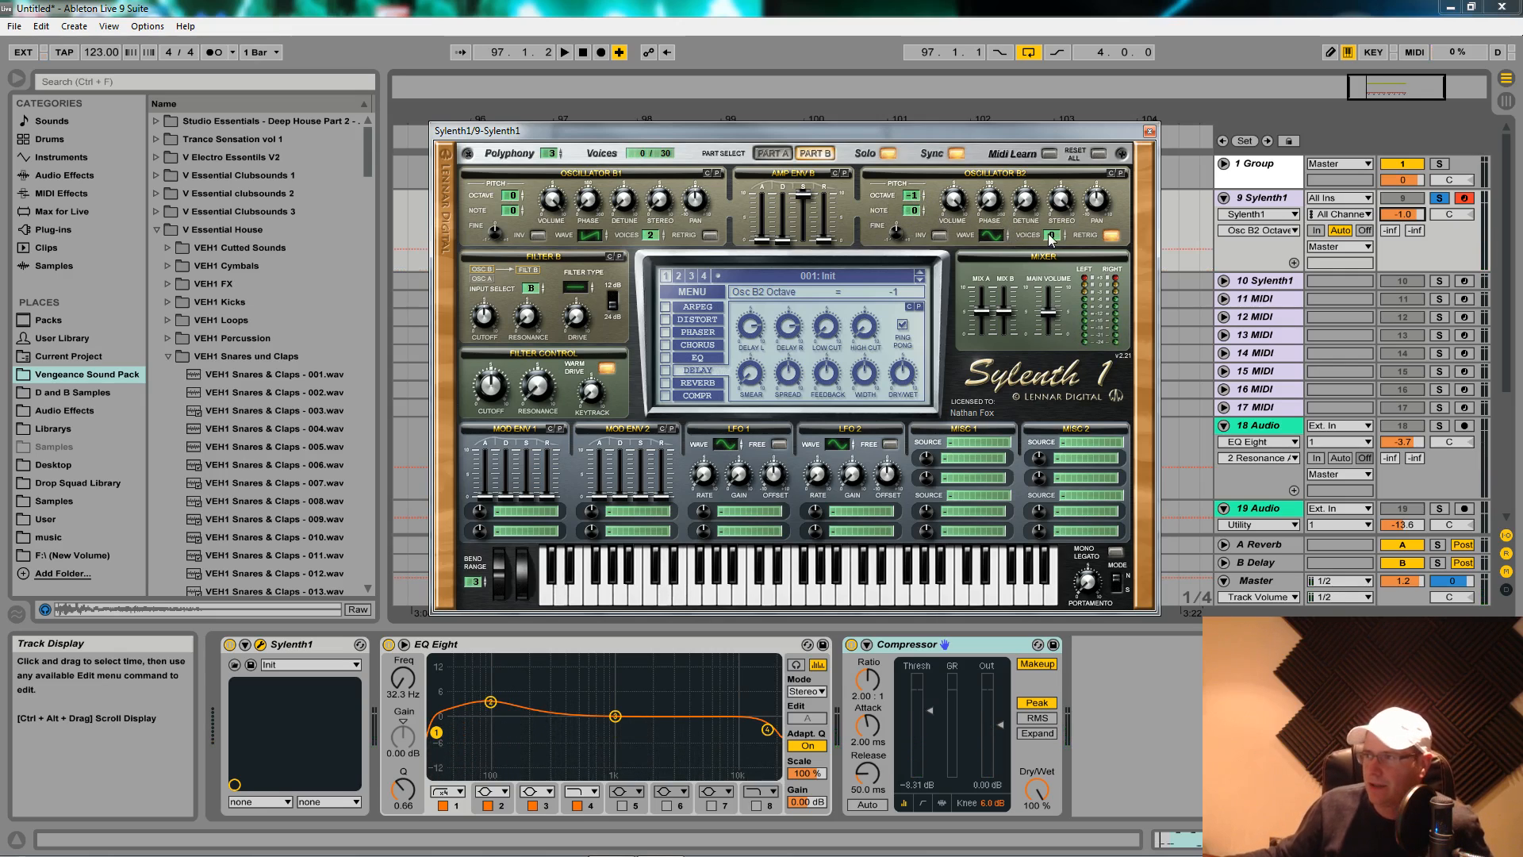
drag(1056, 238, 1057, 204)
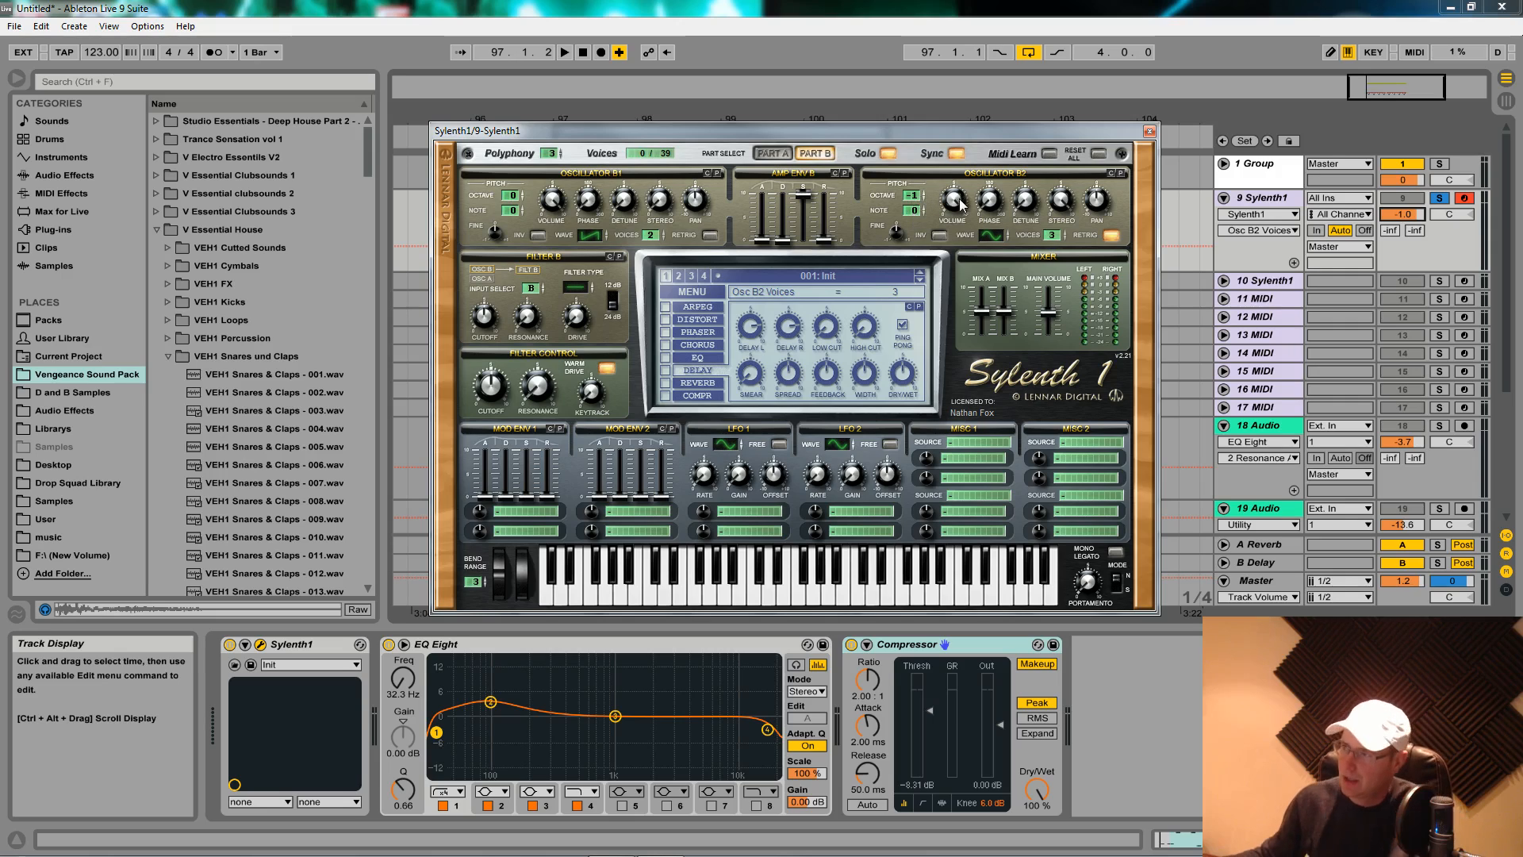
click(1059, 205)
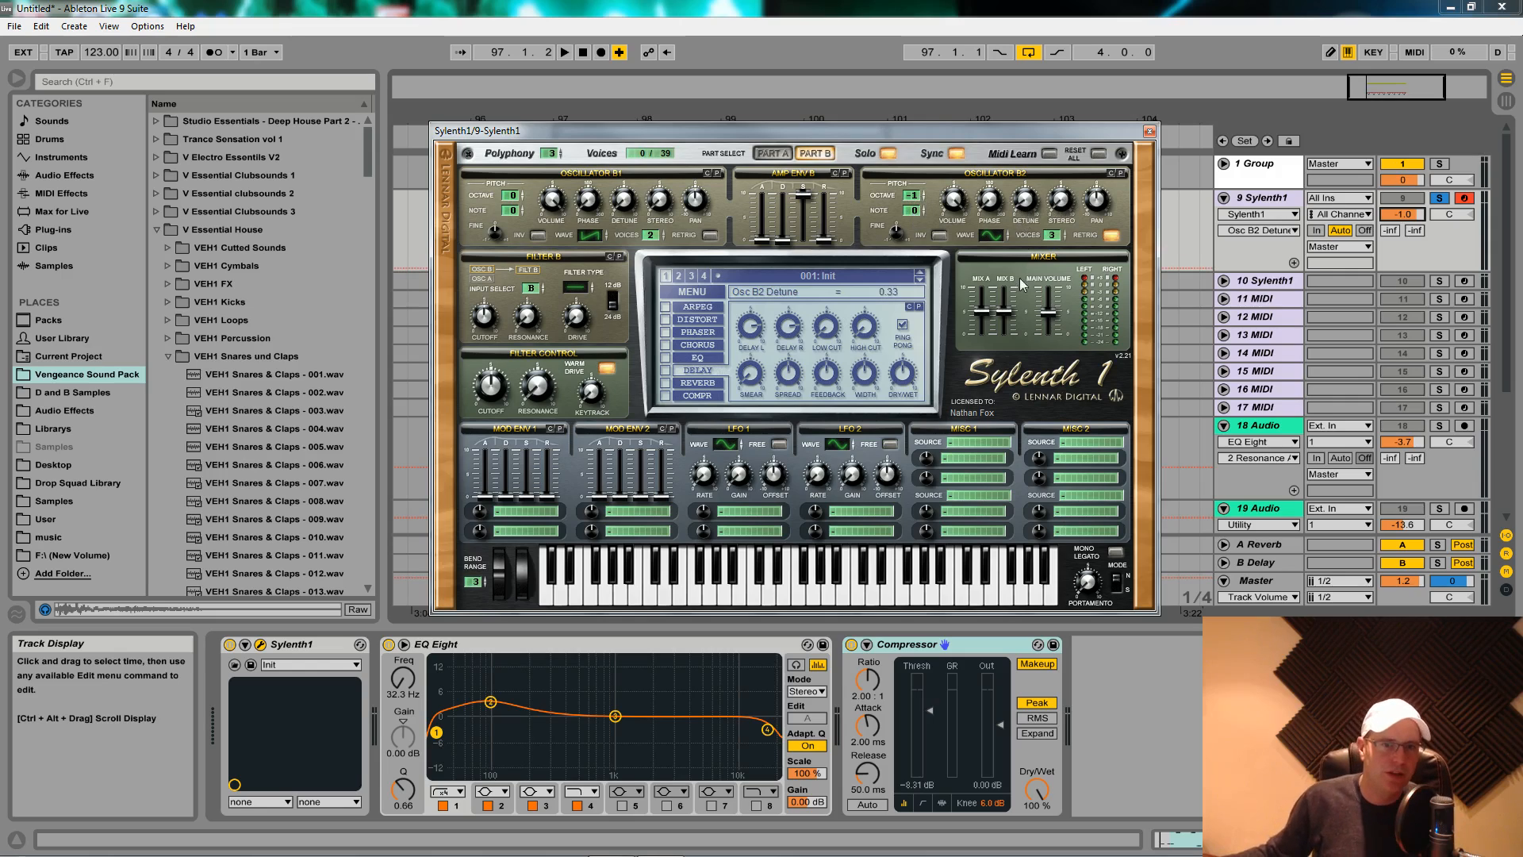
key(space)
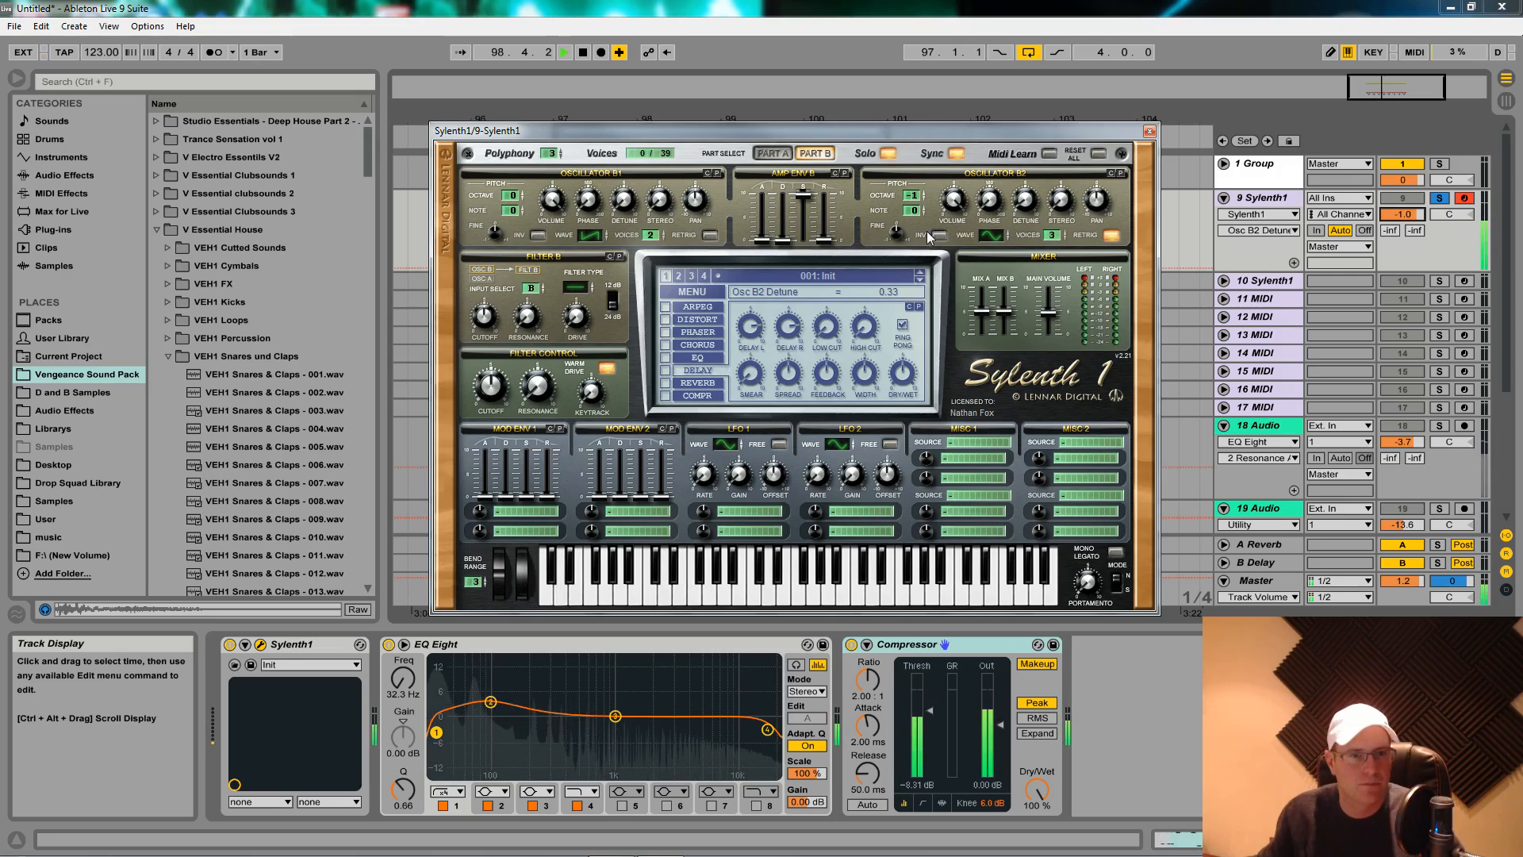
key(space)
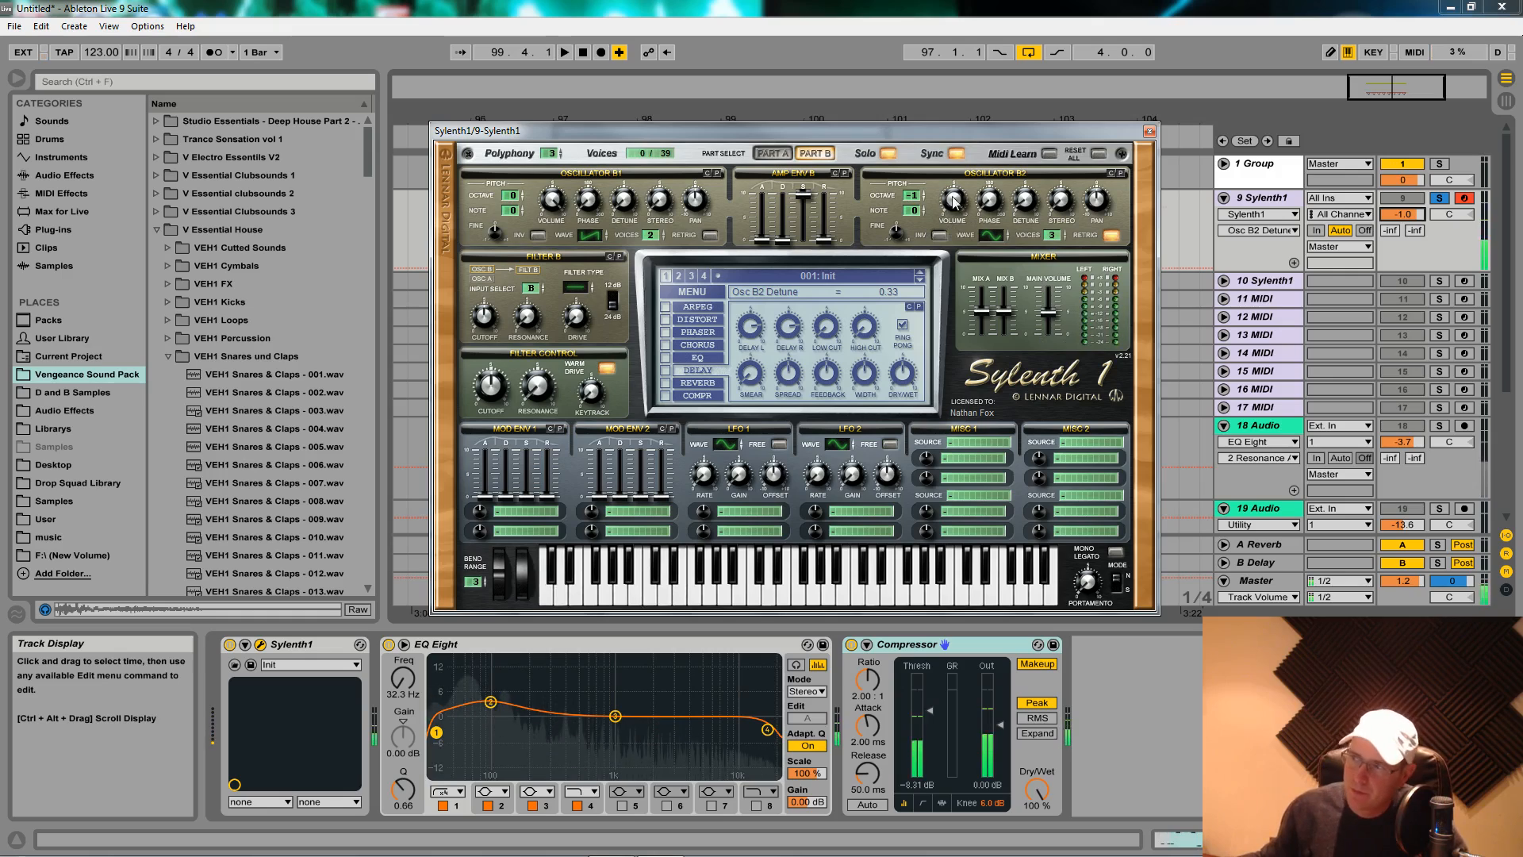
- Set oscillator B2's volume to 7.86 and turn off Part B's solo to audition both parts together
click(954, 202)
drag(961, 242, 963, 240)
key(space)
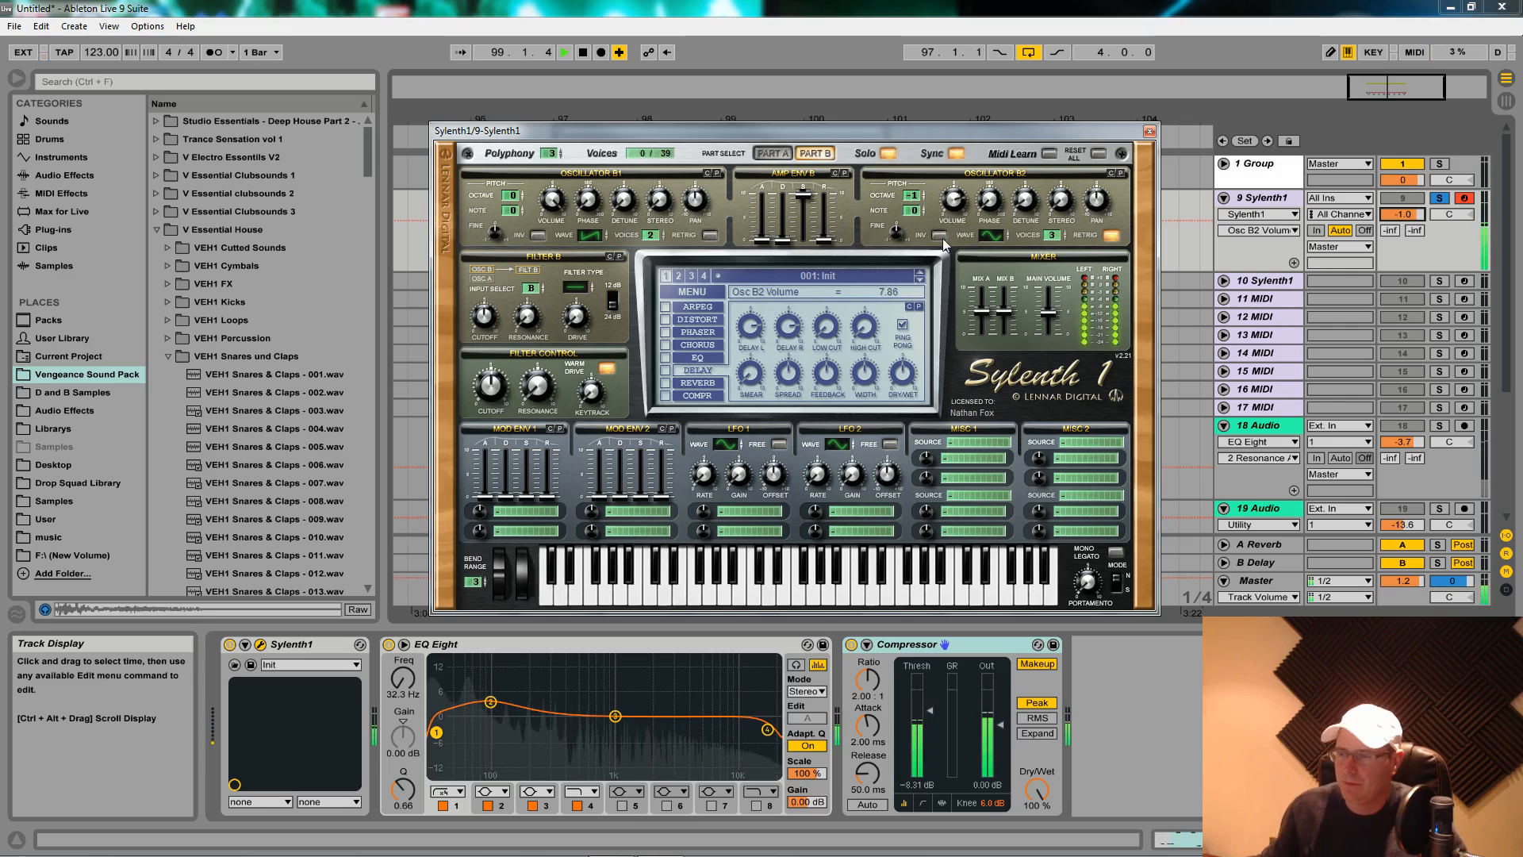
key(space)
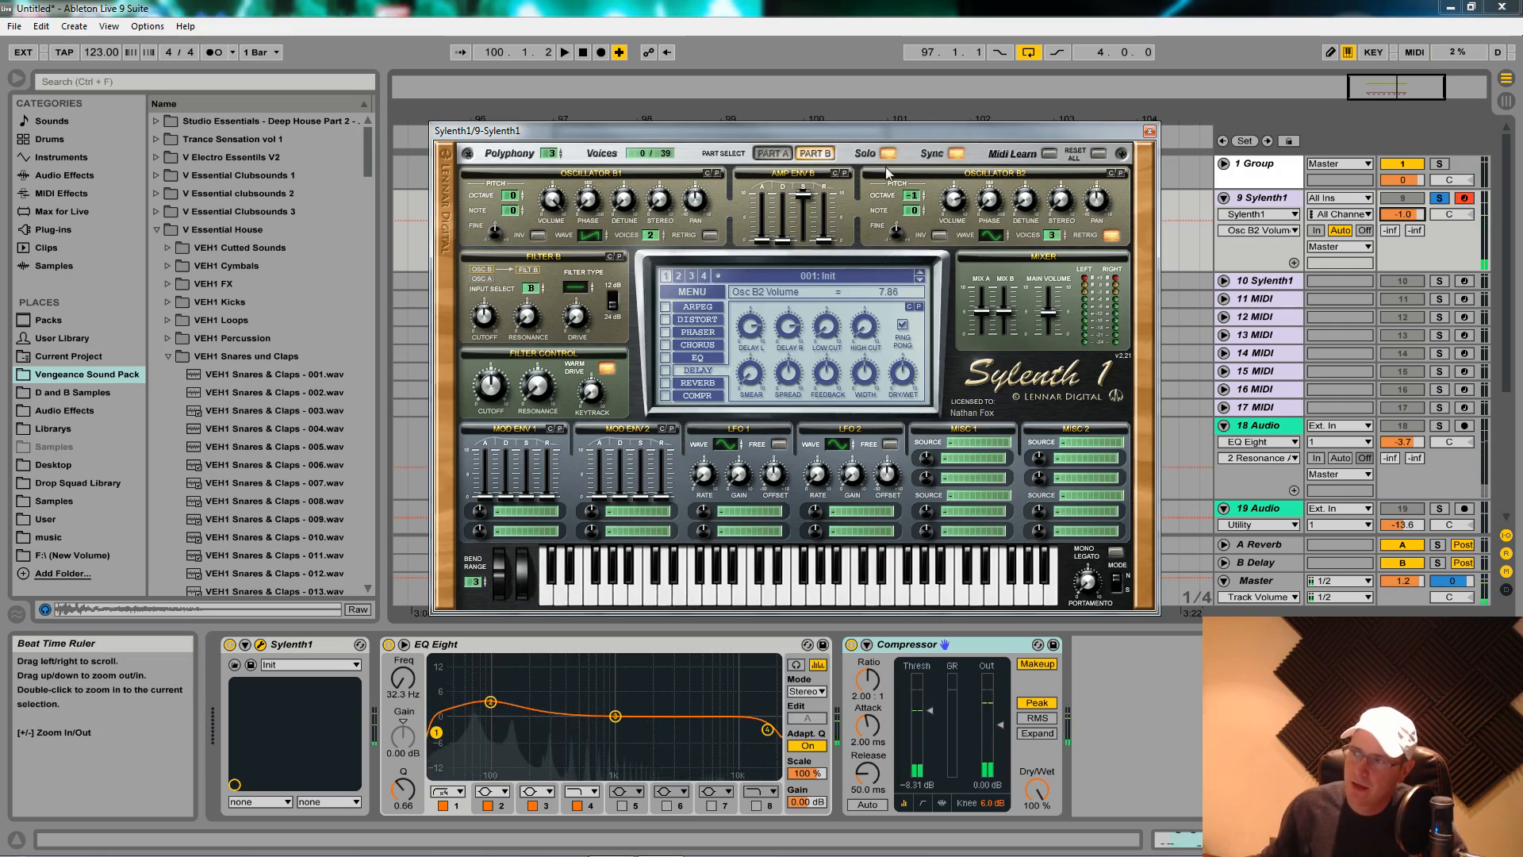
click(888, 154)
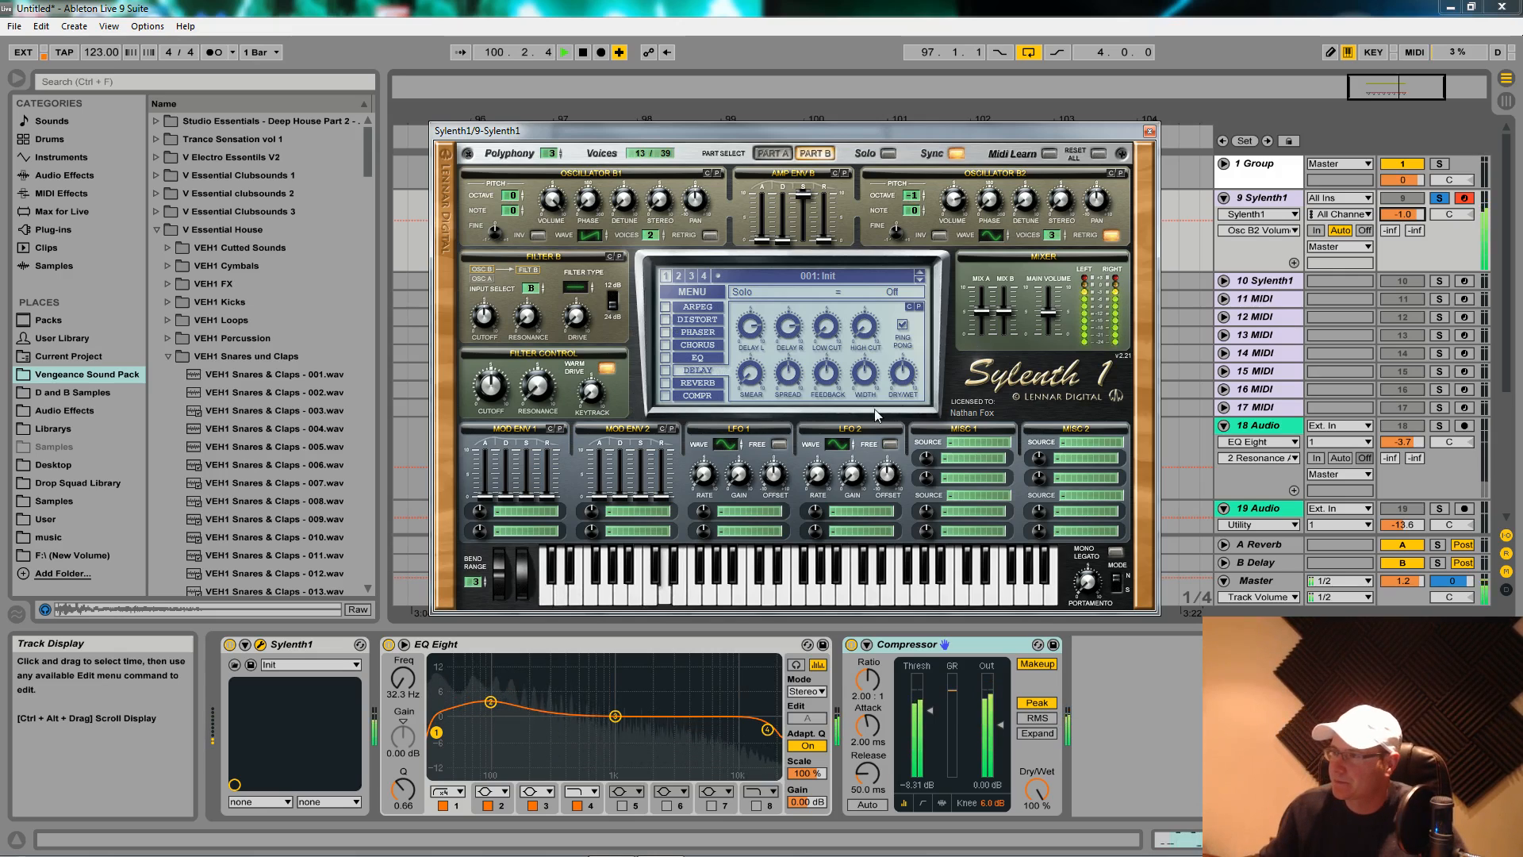
key(space)
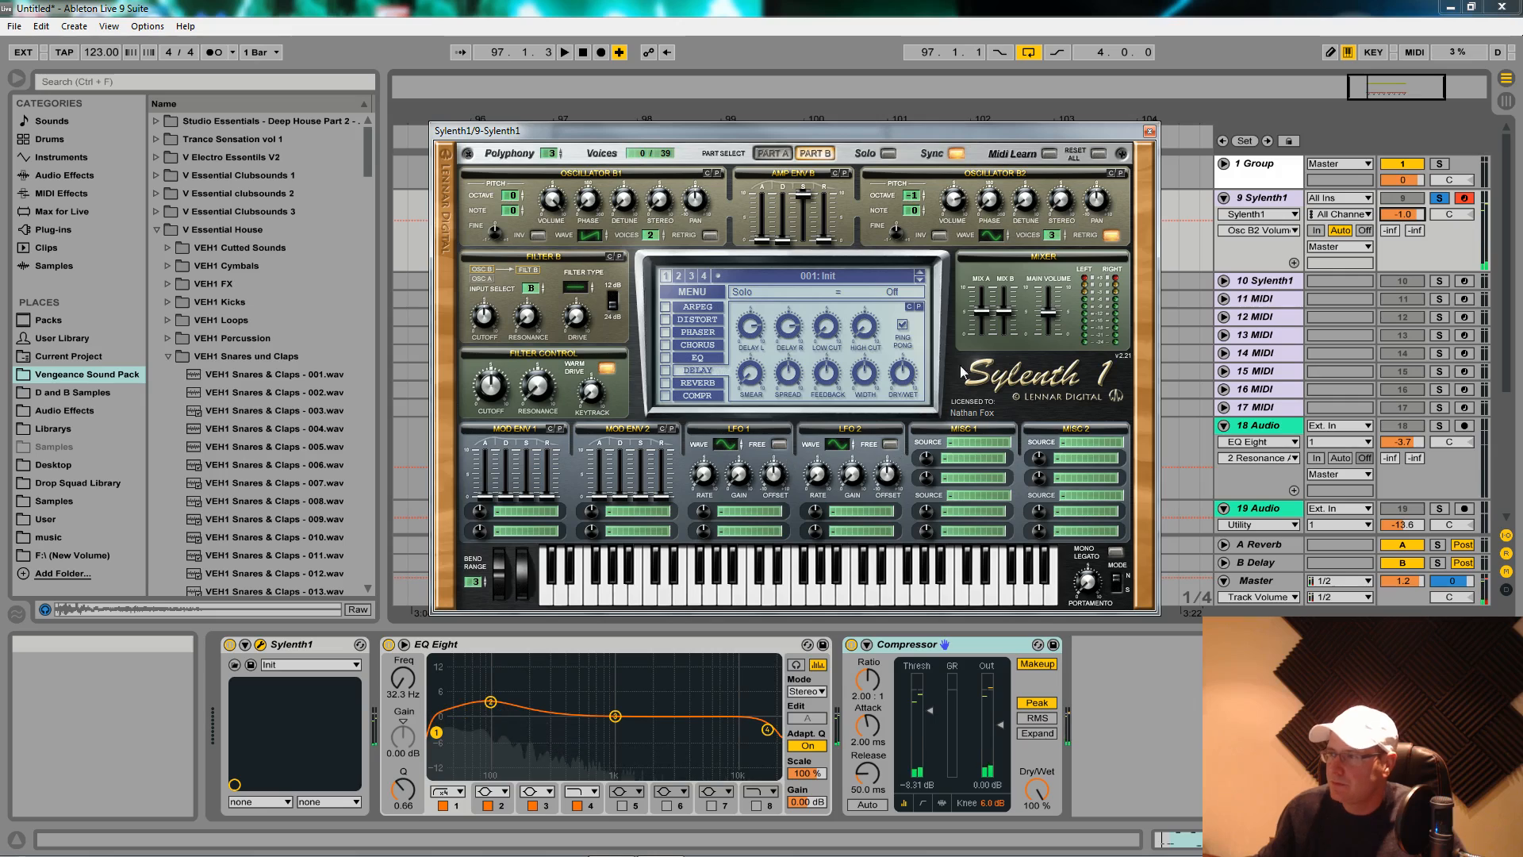
- Route Velocity to Volume AB in the first Misc 1 modulation slot with an amount of -6.00
click(960, 445)
click(1006, 478)
click(974, 458)
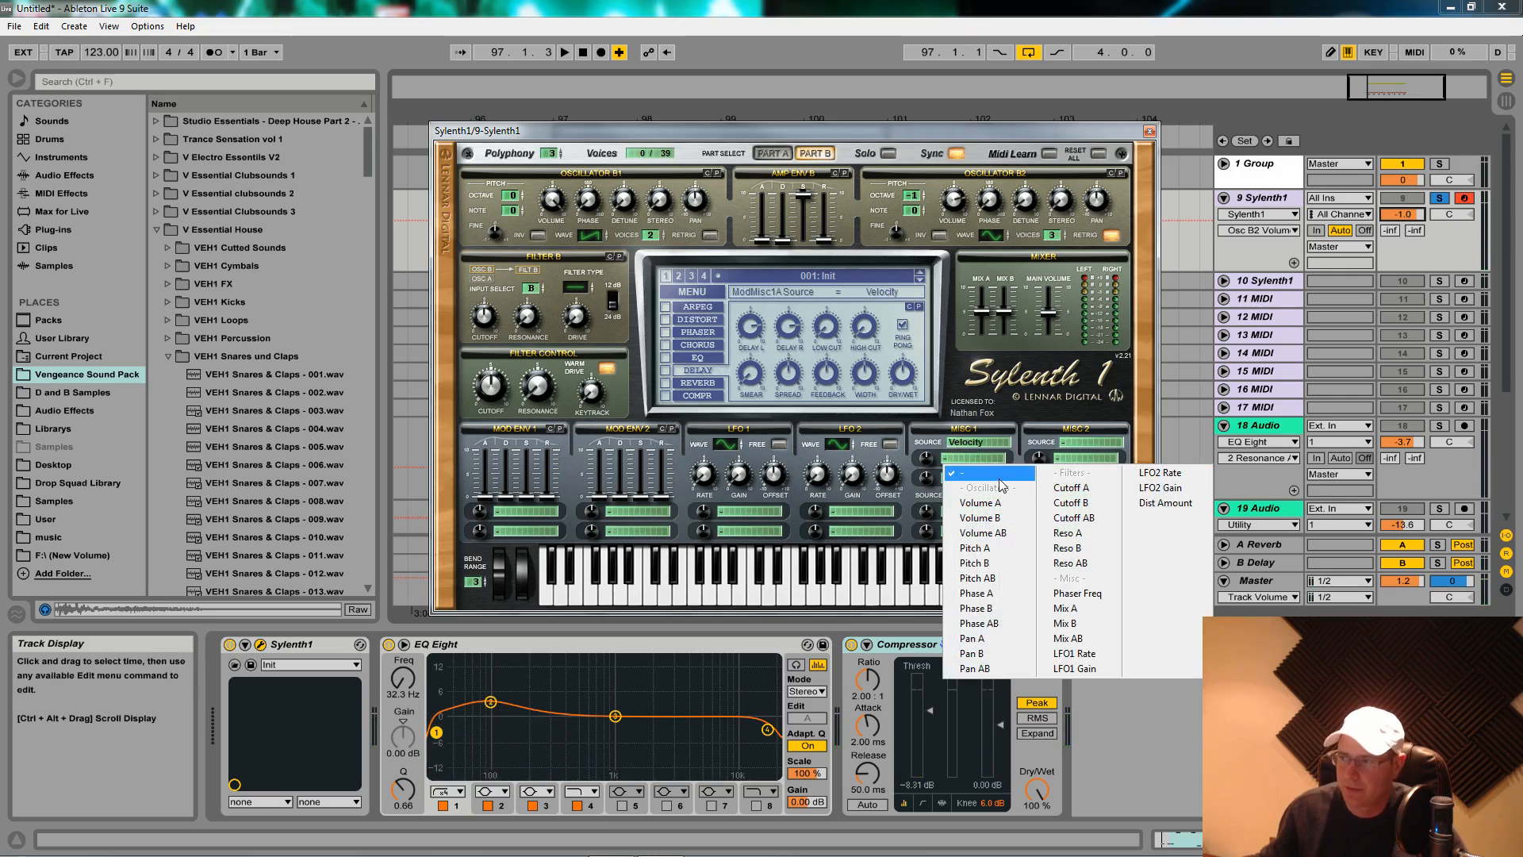
click(1018, 538)
drag(926, 459, 932, 486)
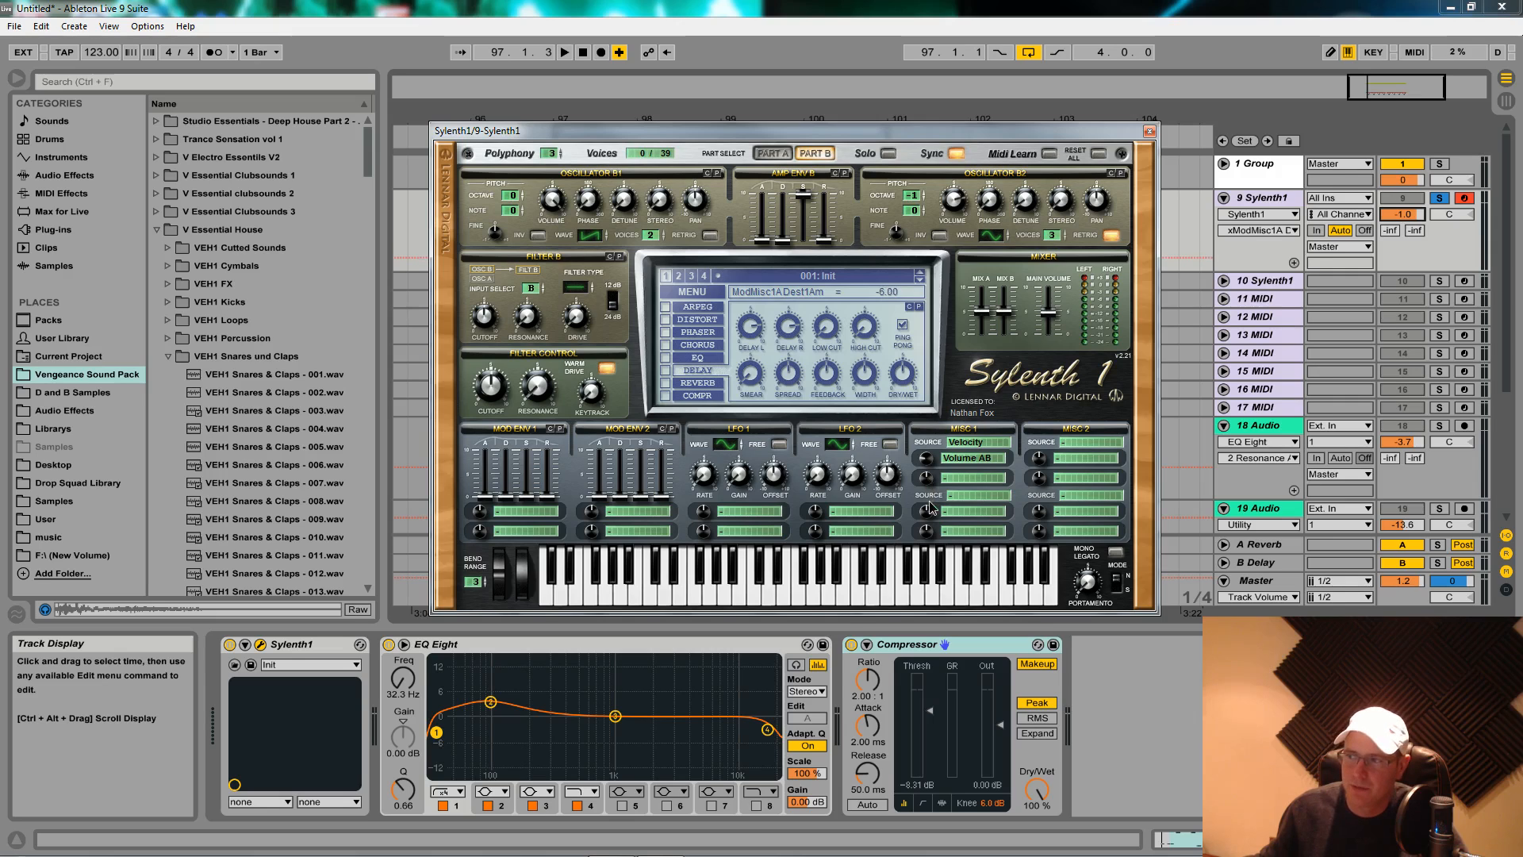
- Move the Sylenth1 window aside to examine the bass MIDI clip while auditioning, and put the window back over the arrangement
drag(945, 142, 828, 590)
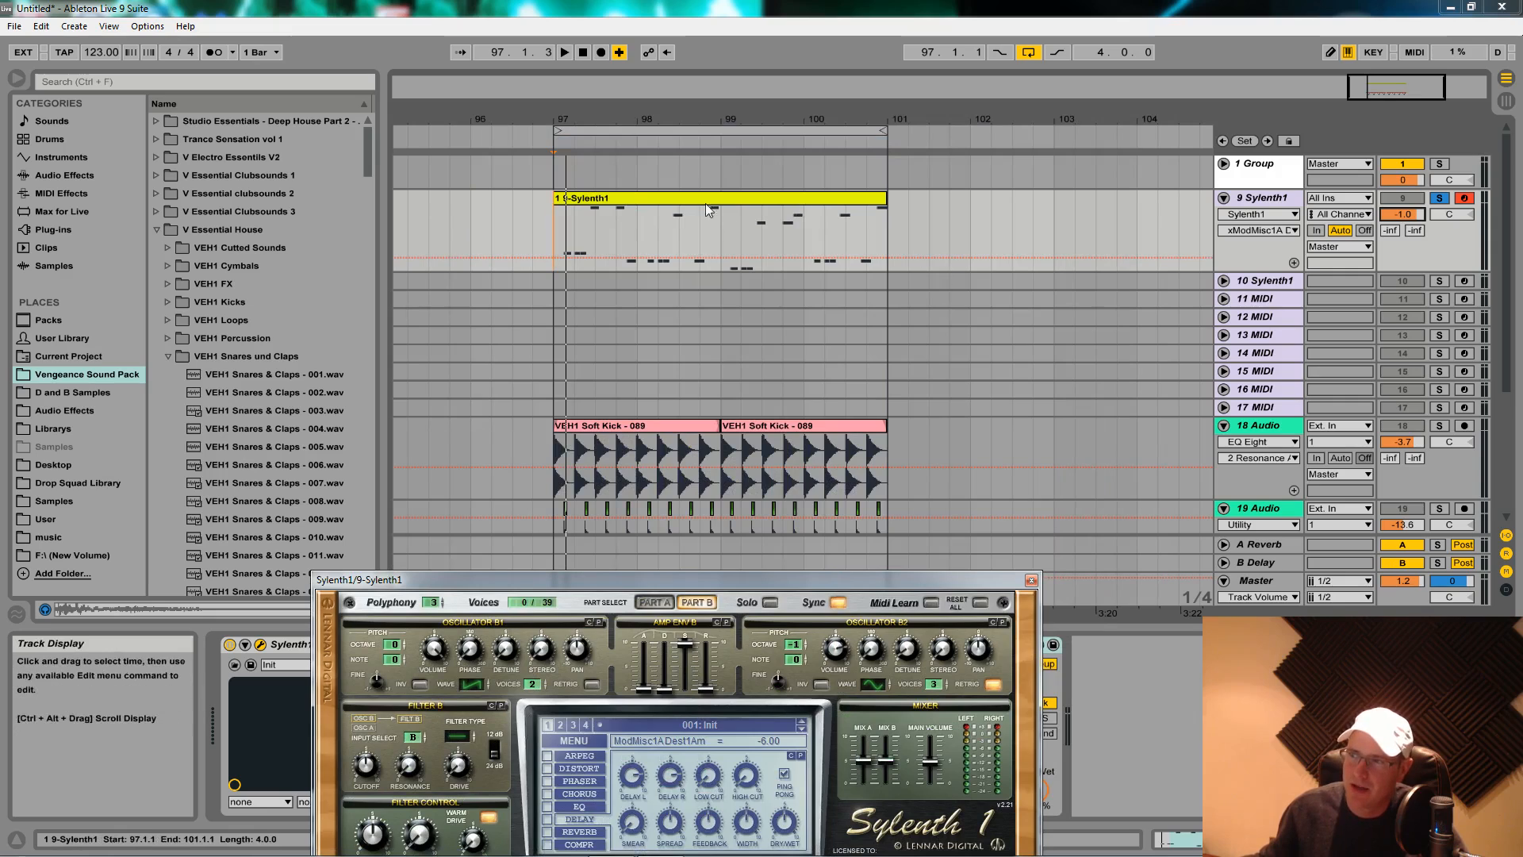
key(space)
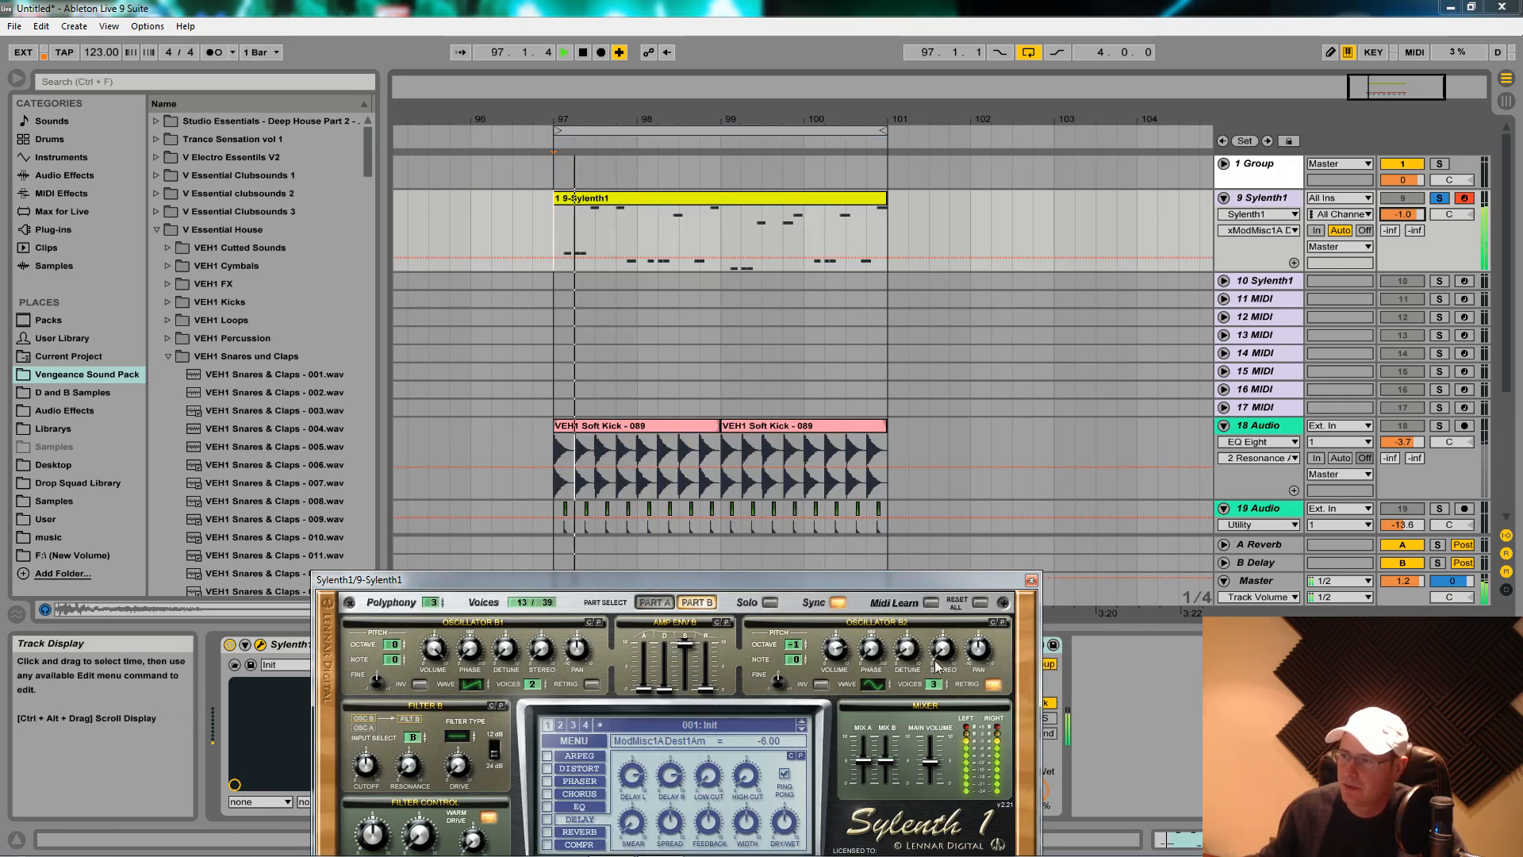
drag(960, 581, 1140, 243)
key(space)
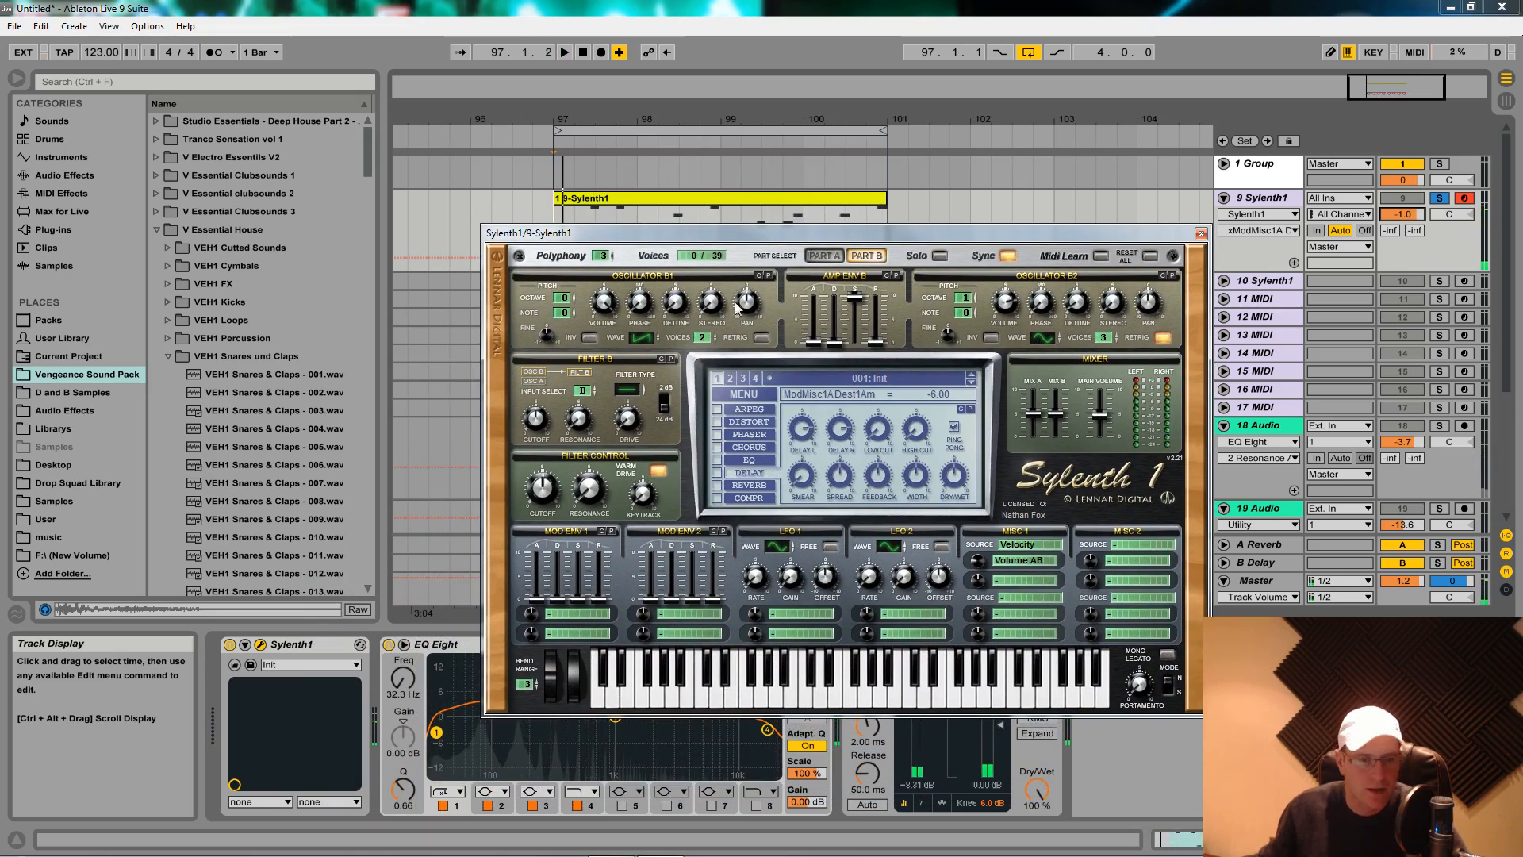
drag(748, 232, 707, 141)
- Set filter B's type to Lowpass
click(588, 298)
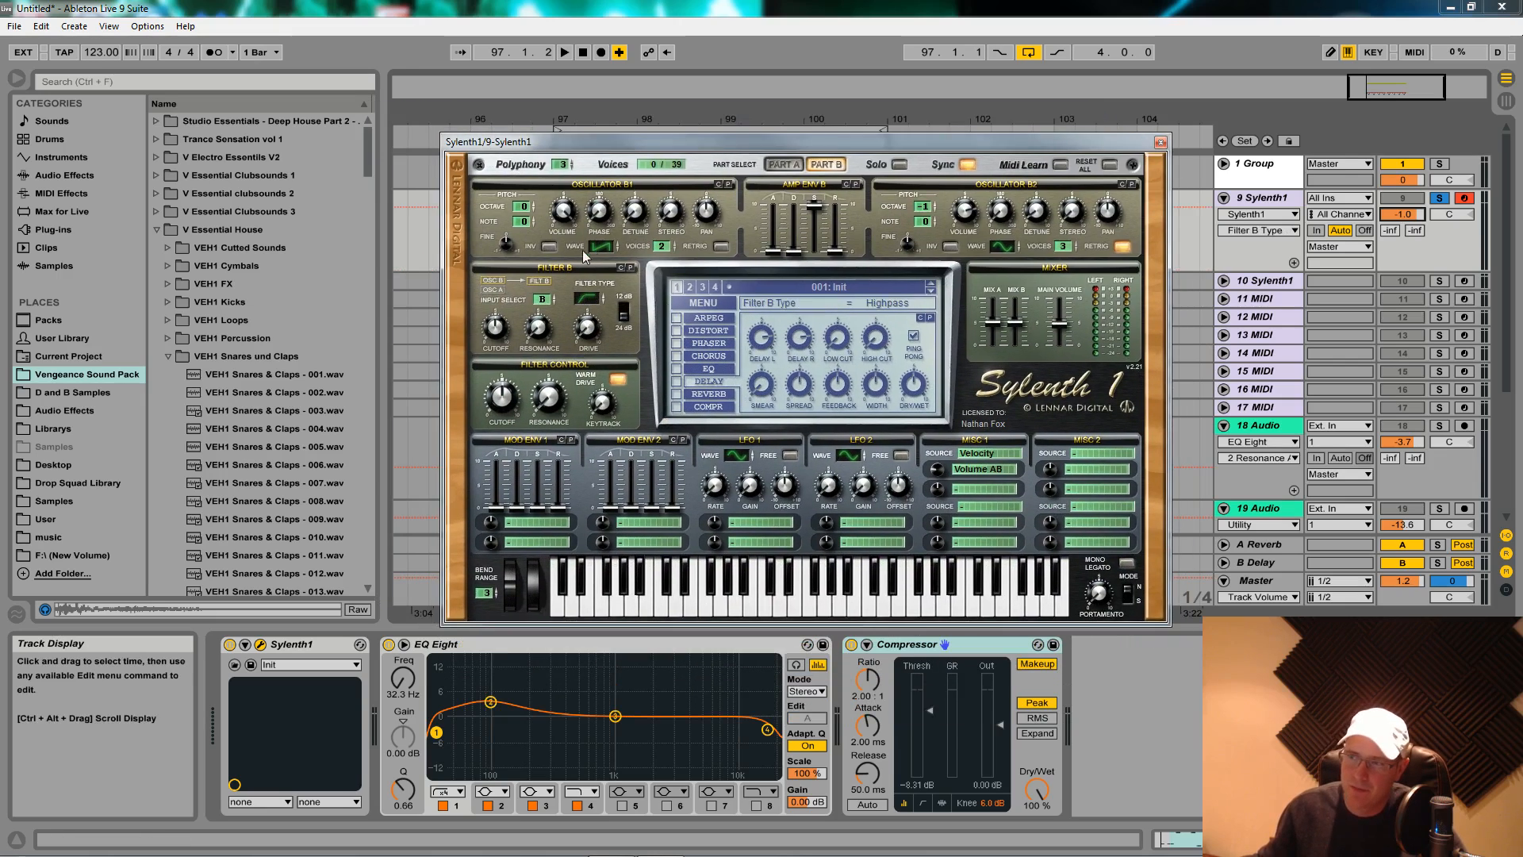
click(596, 296)
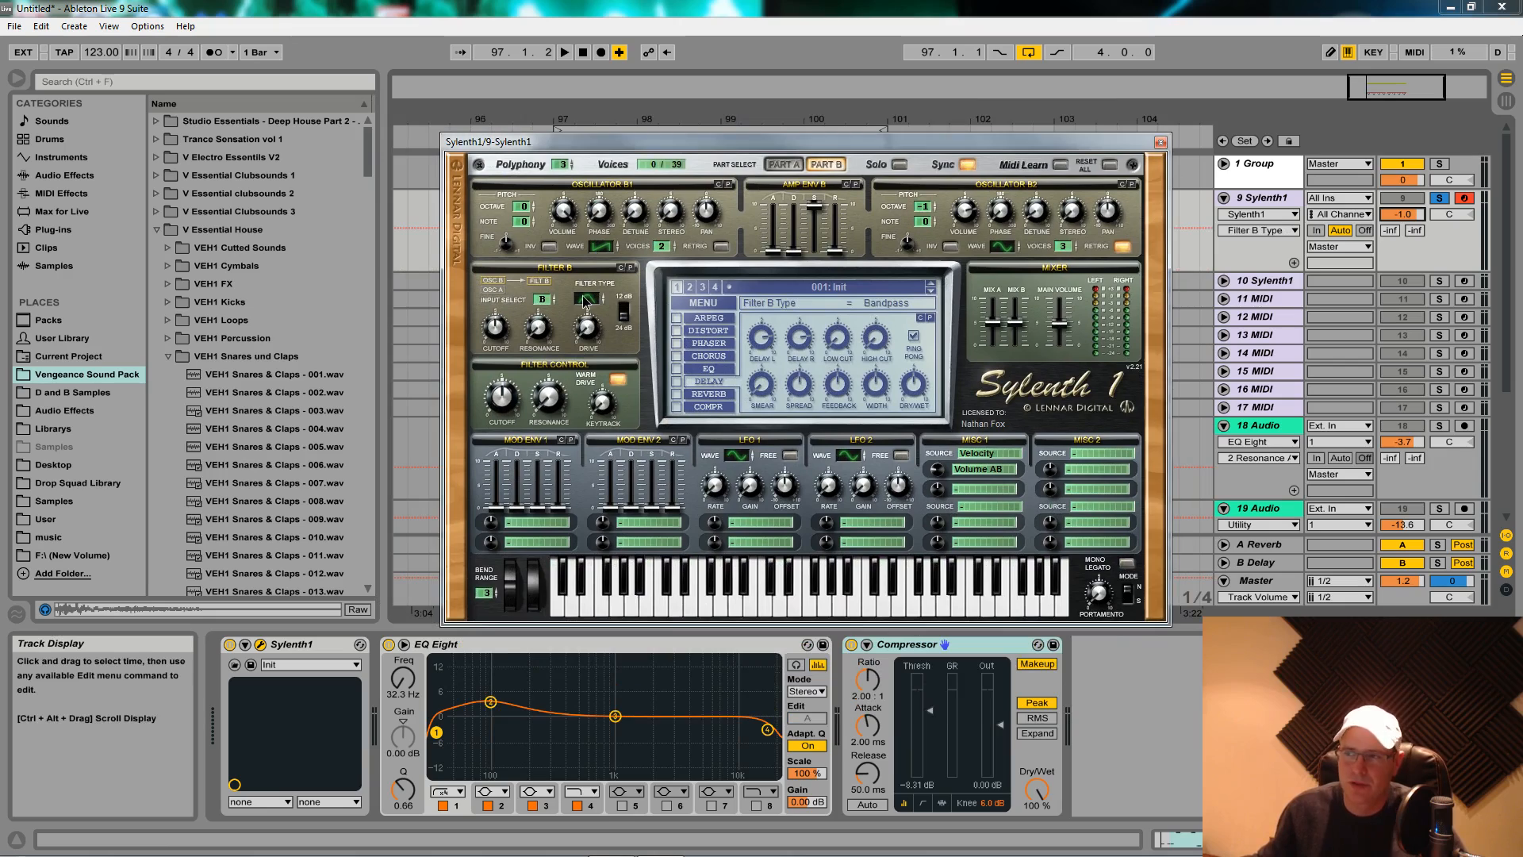
click(586, 299)
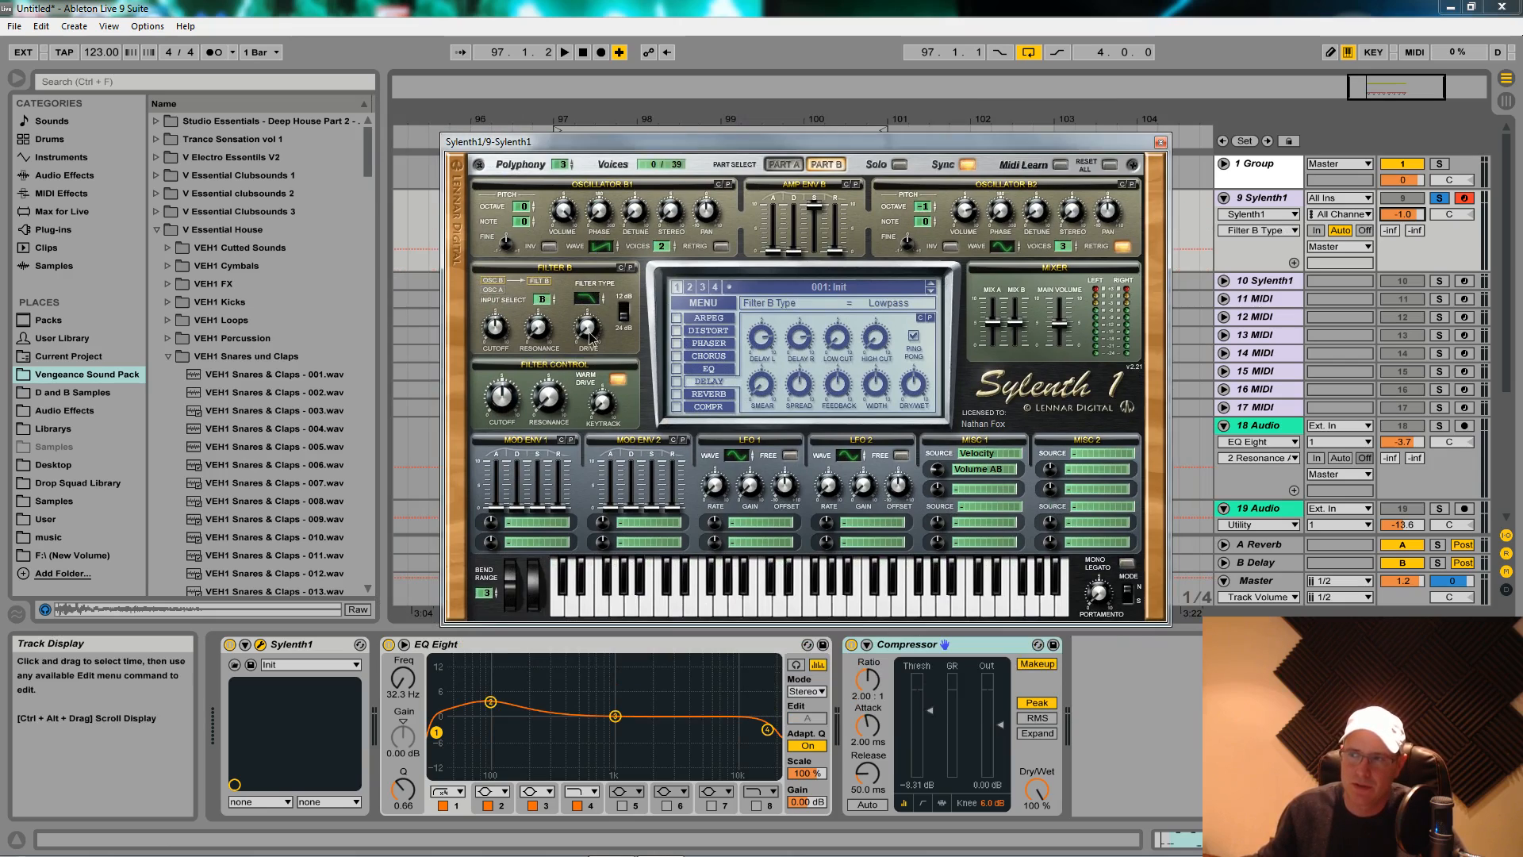
- Compare the amp envelopes of Parts A and B and set amp envelope B's release to 0.39
click(785, 165)
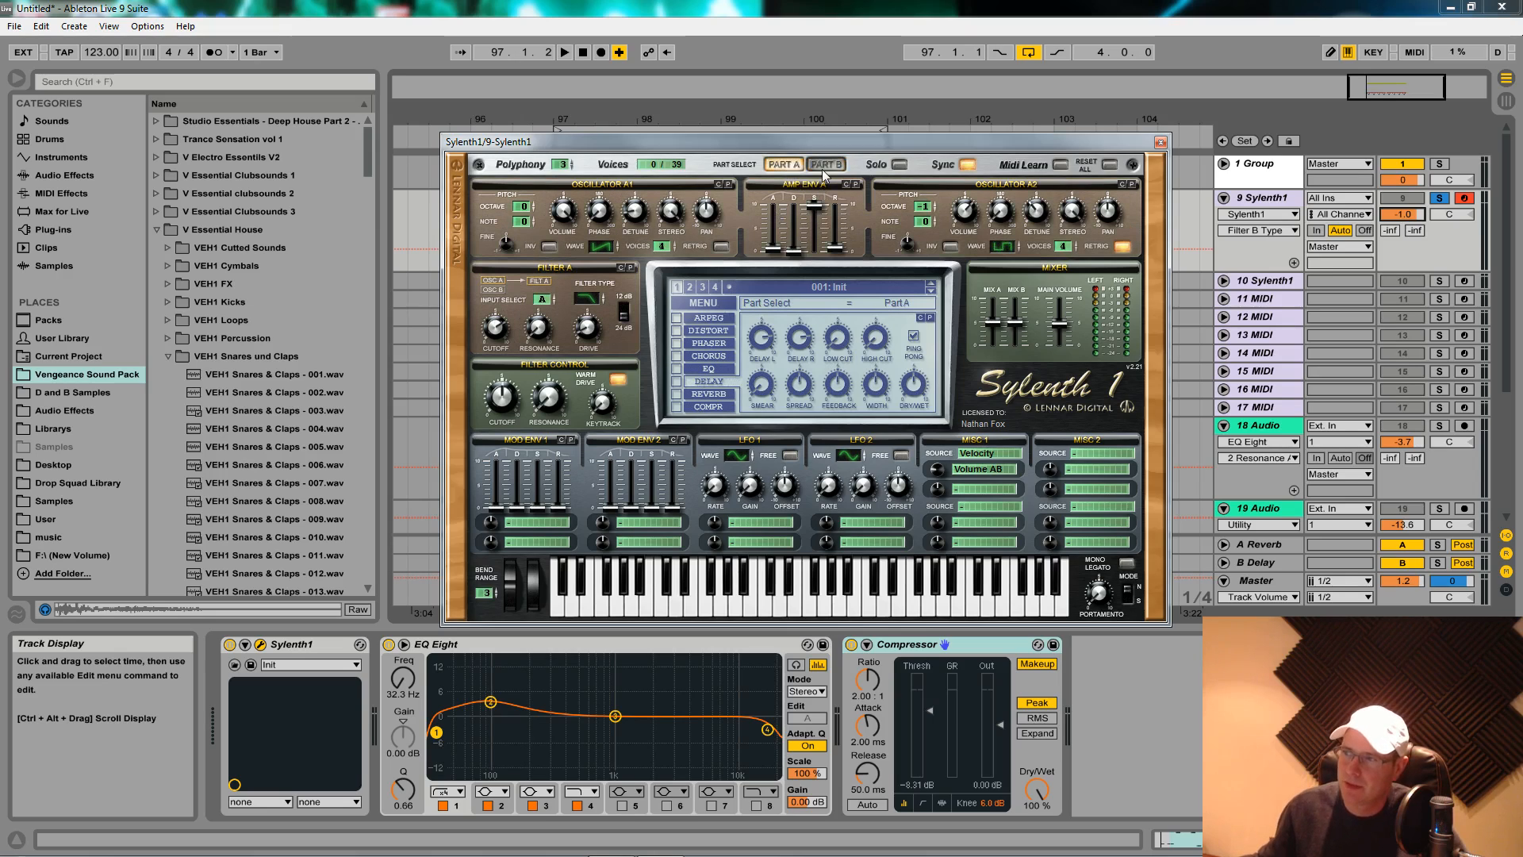
click(823, 165)
drag(771, 258, 834, 250)
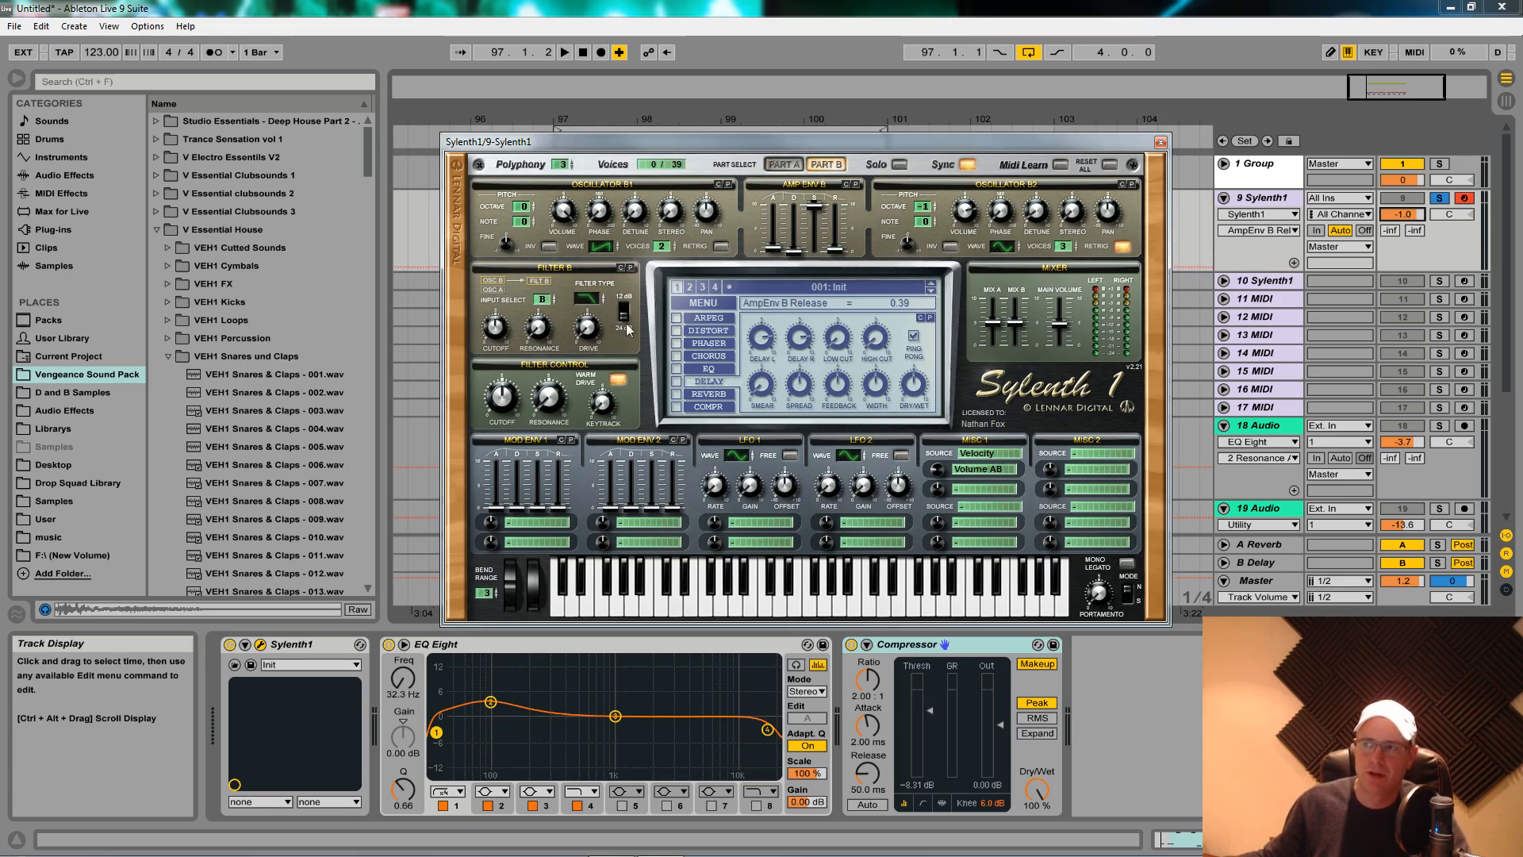
- Check filter A's cutoff in Part A, and set Part B's filter cutoff to 1125.10 Hz and its drive to 0.71
click(784, 165)
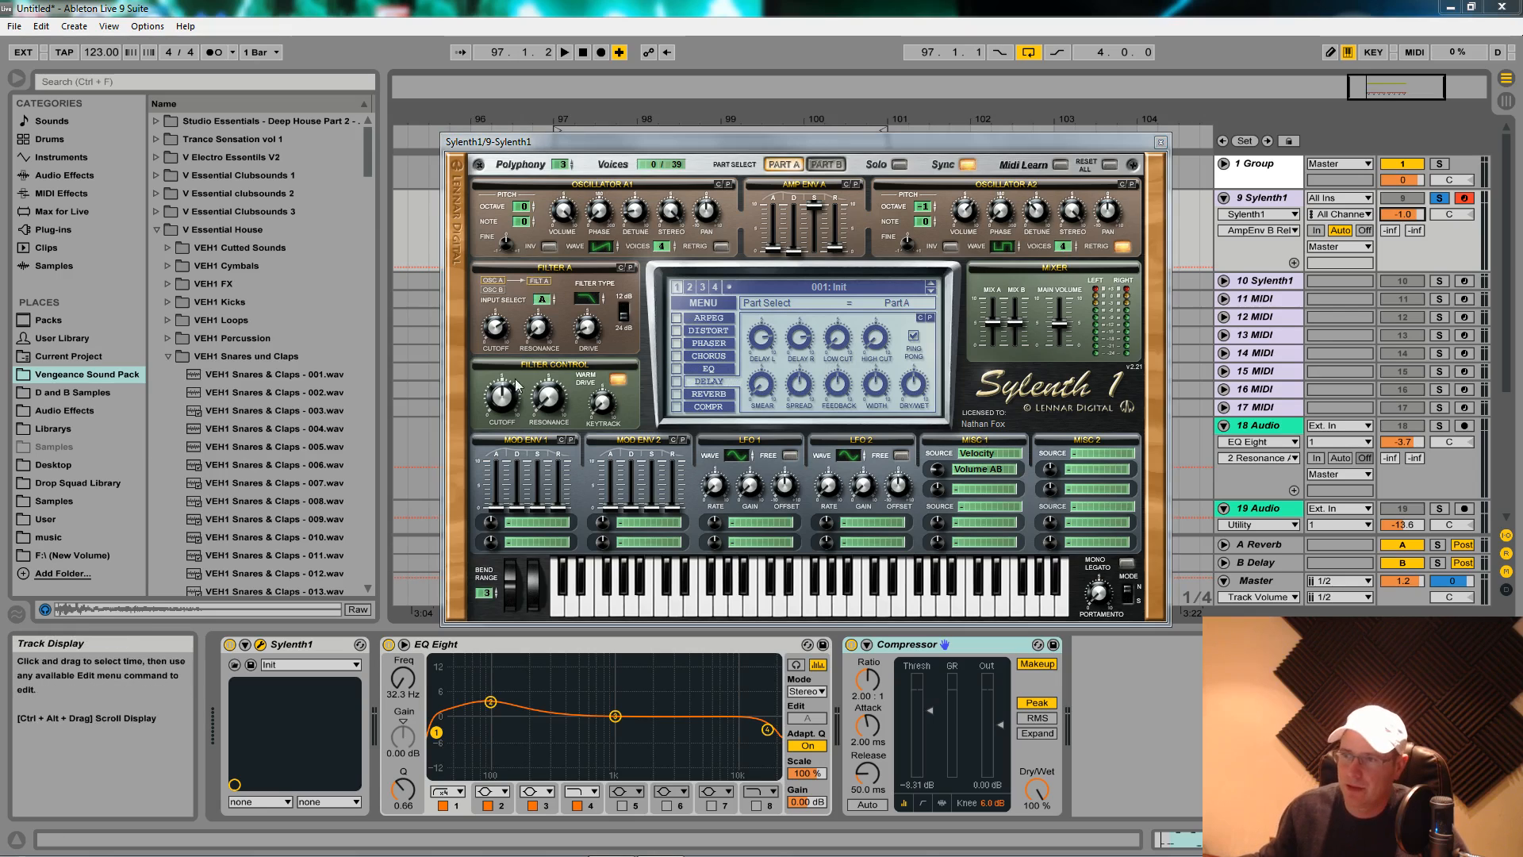
click(502, 339)
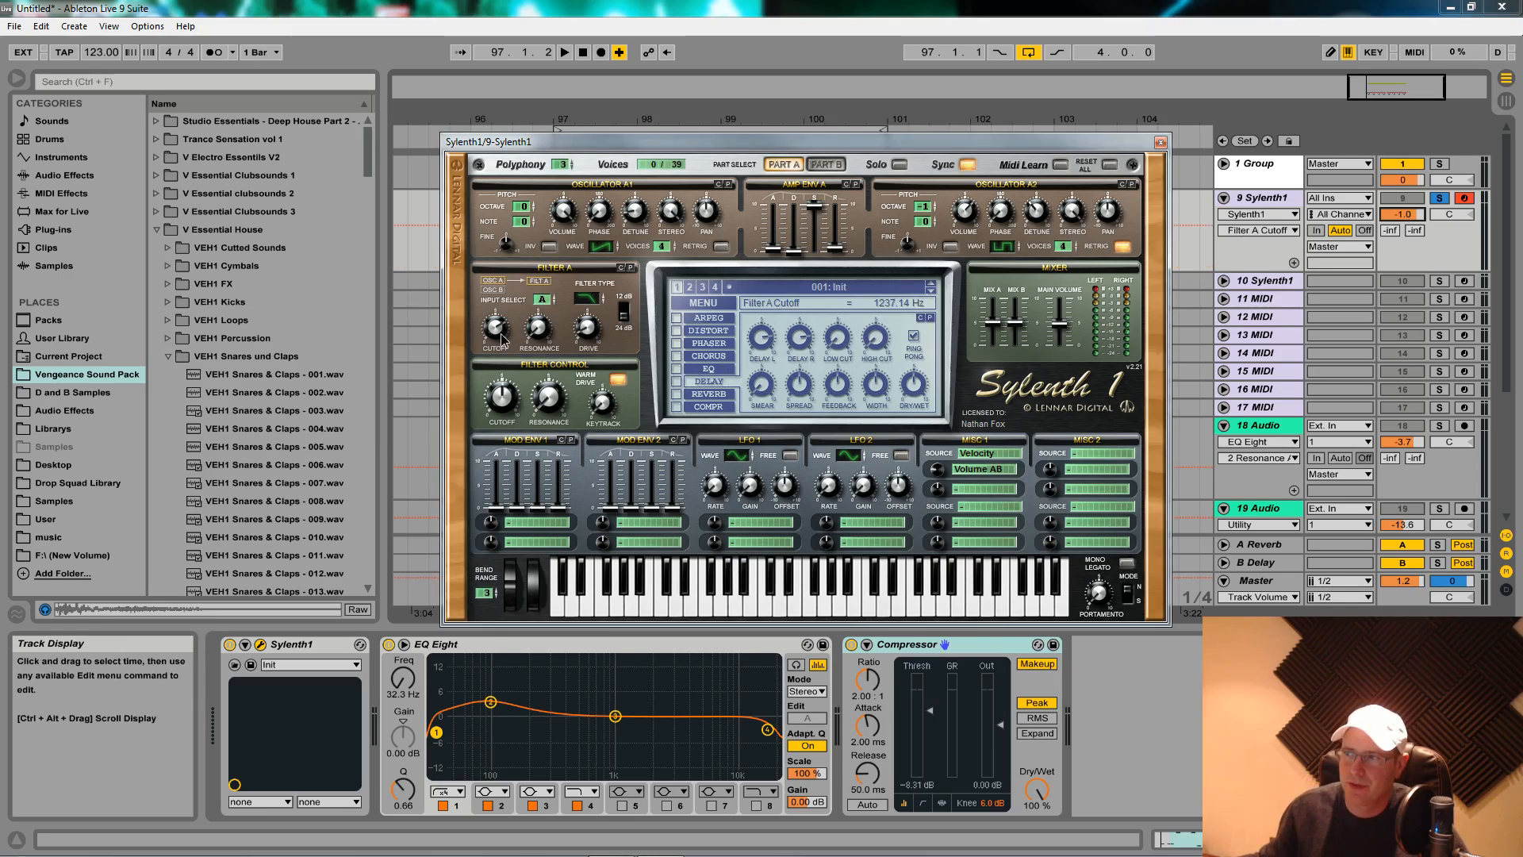
click(826, 164)
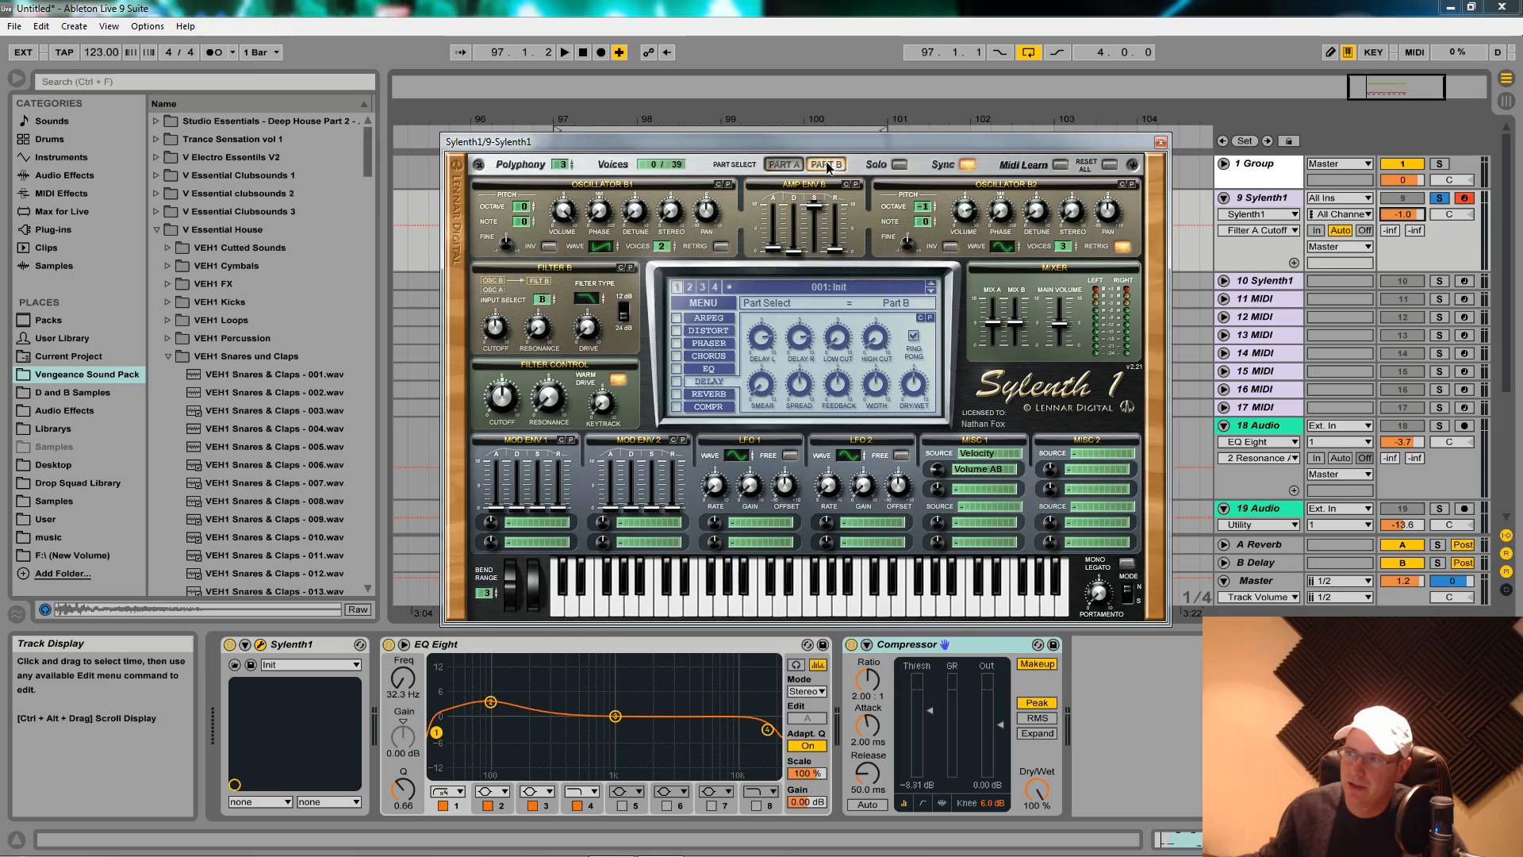
click(494, 331)
drag(498, 317, 500, 308)
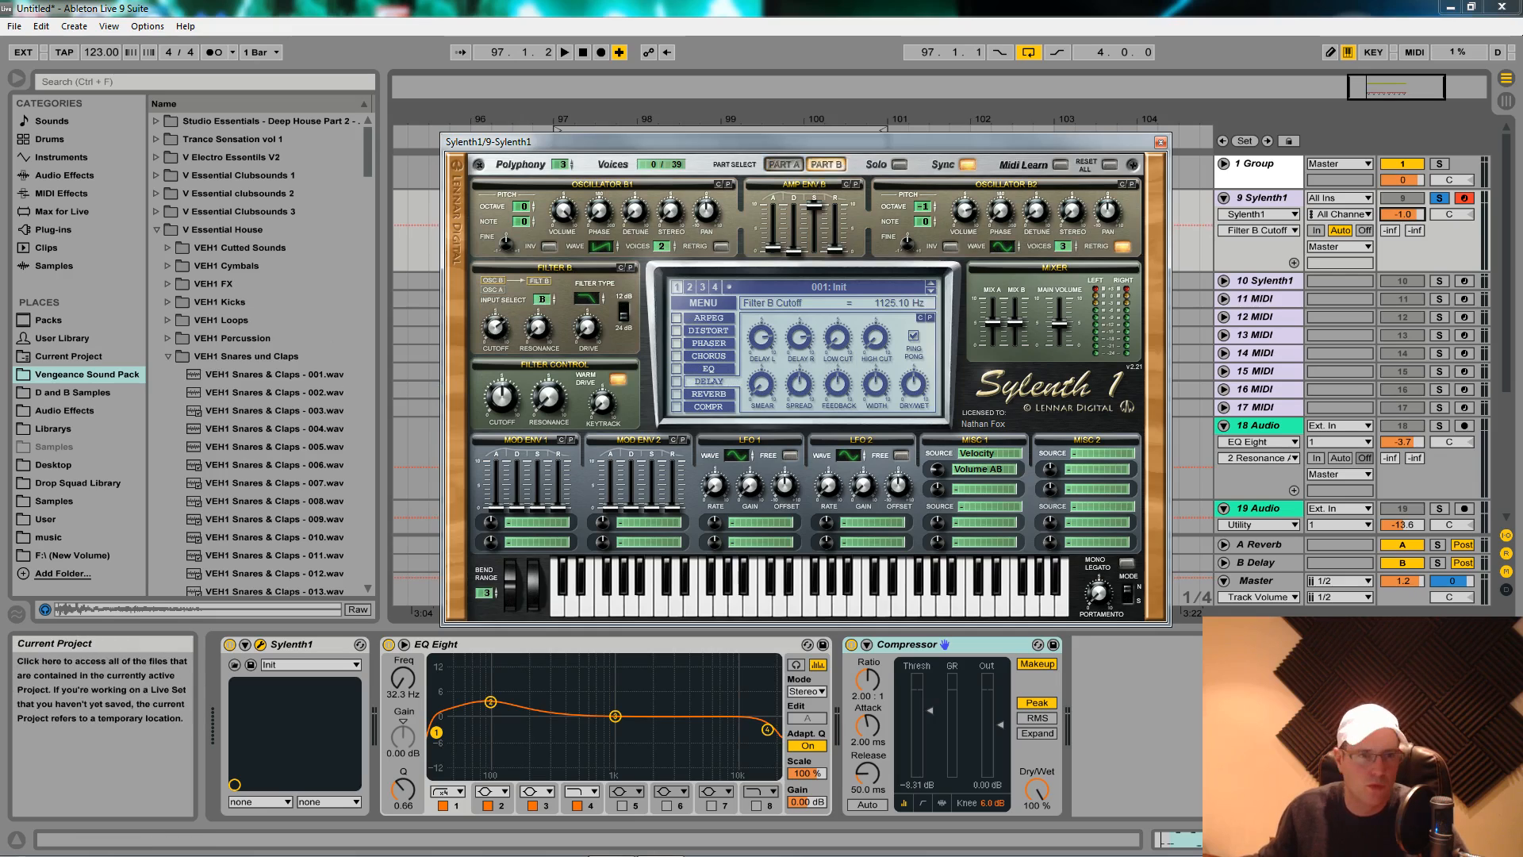
click(591, 325)
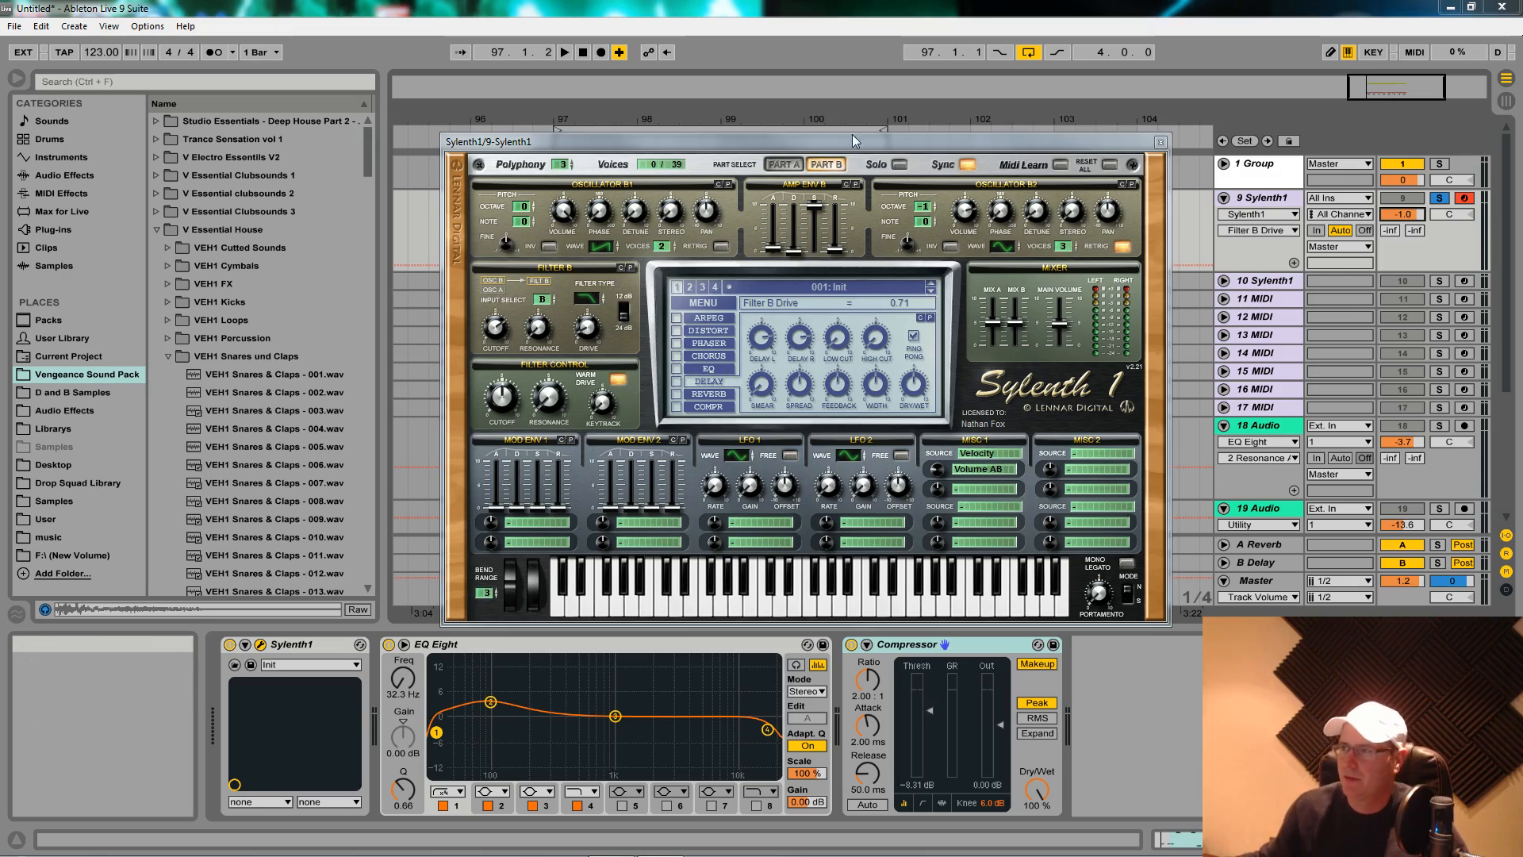
- While auditioning the bass, fine-tune filter B's cutoff to 1179.79 Hz and set the polyphony to 16
key(space)
mouse_move(495, 327)
mouse_down()
mouse_move(491, 410)
mouse_move(498, 339)
mouse_move(521, 325)
mouse_up()
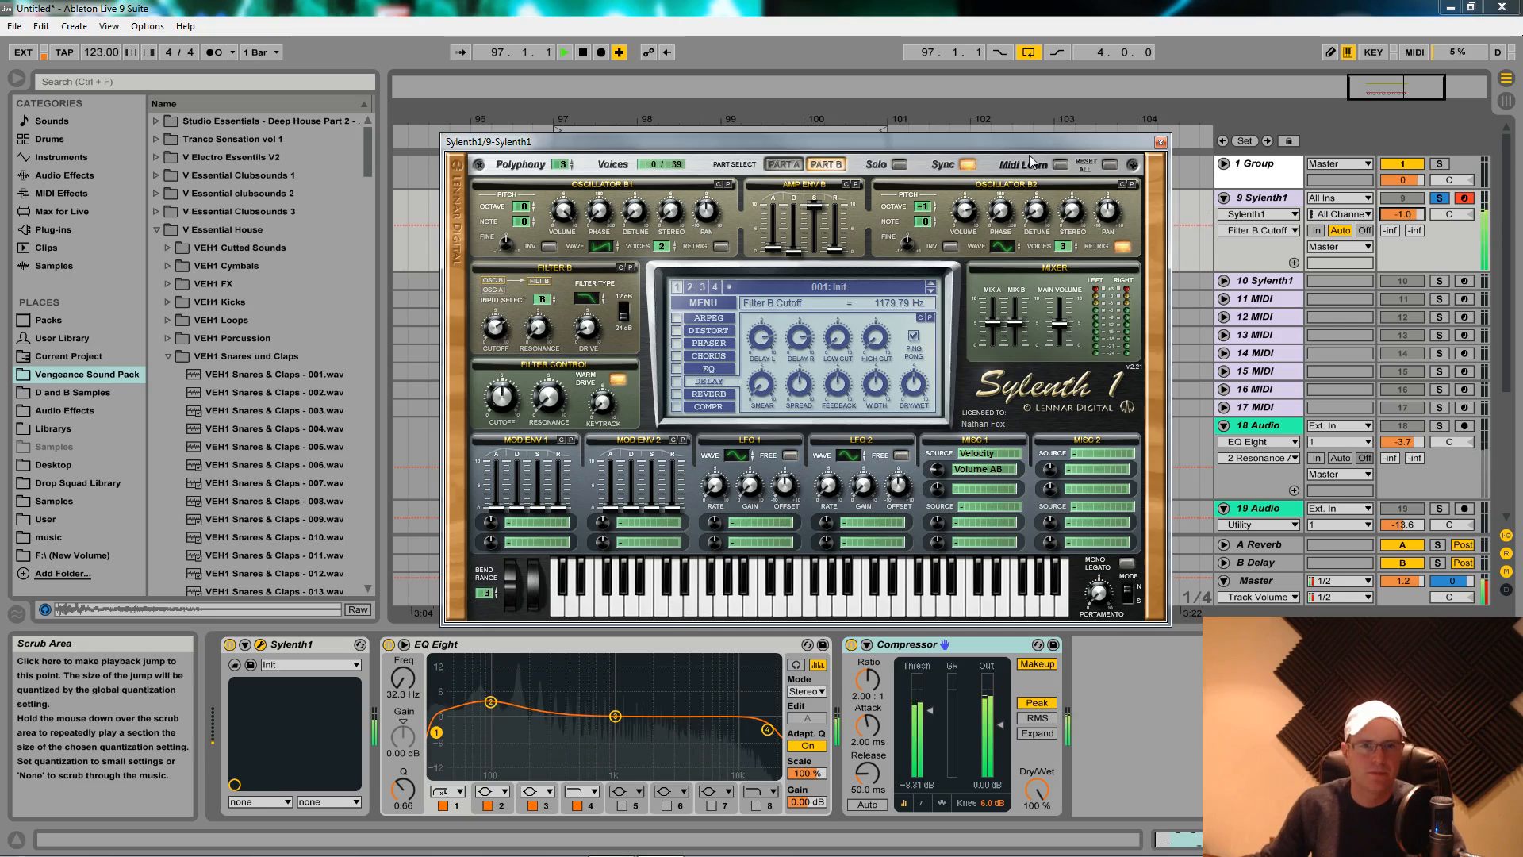
drag(563, 164, 564, 118)
key(space)
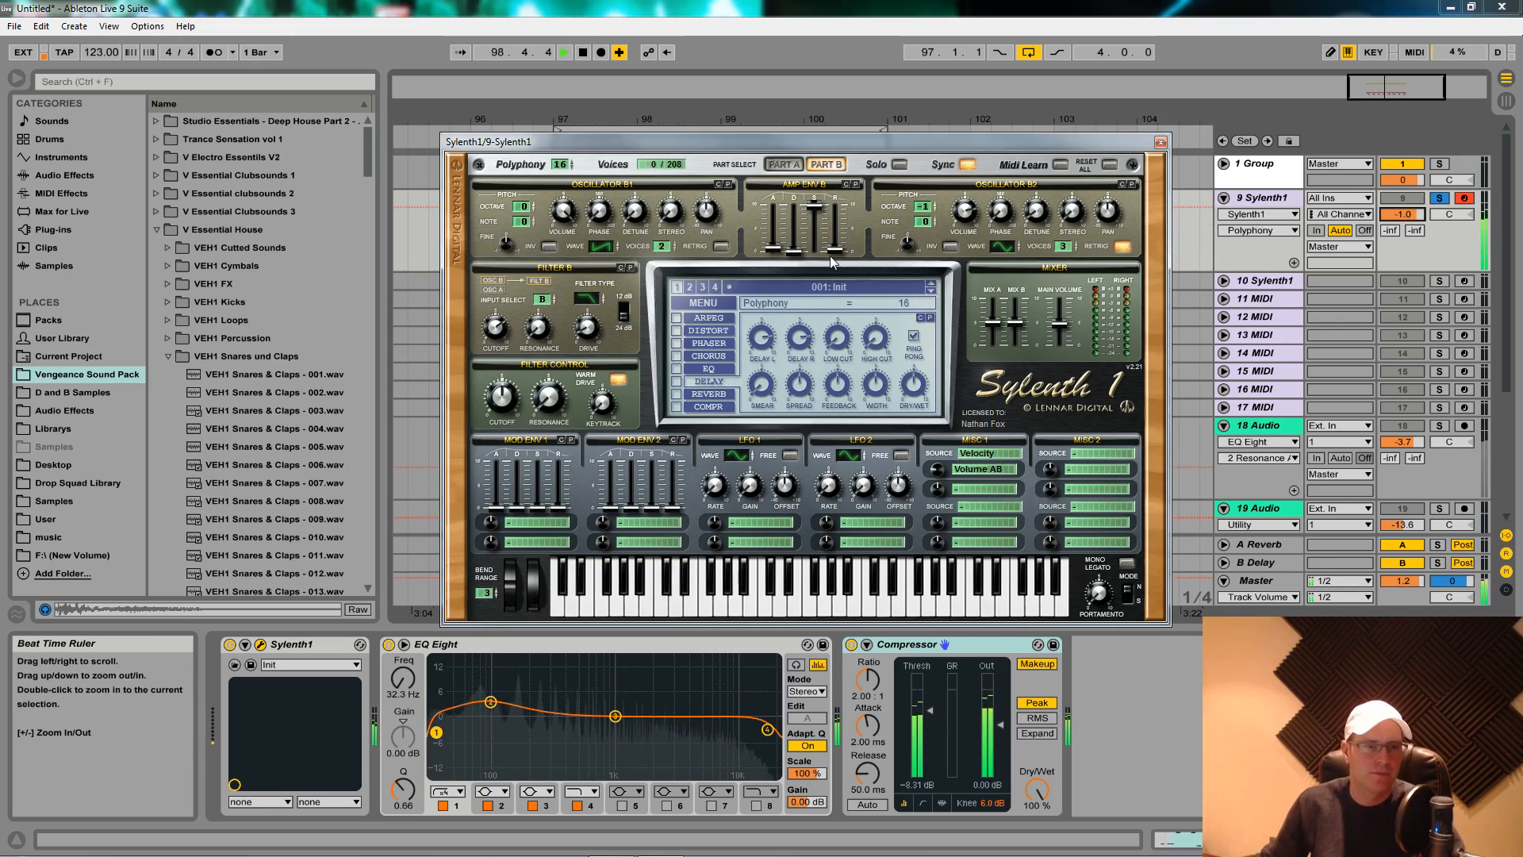
- Assign Cutoff AB as Mod Env 1's first destination with an amount of -6.95
click(550, 523)
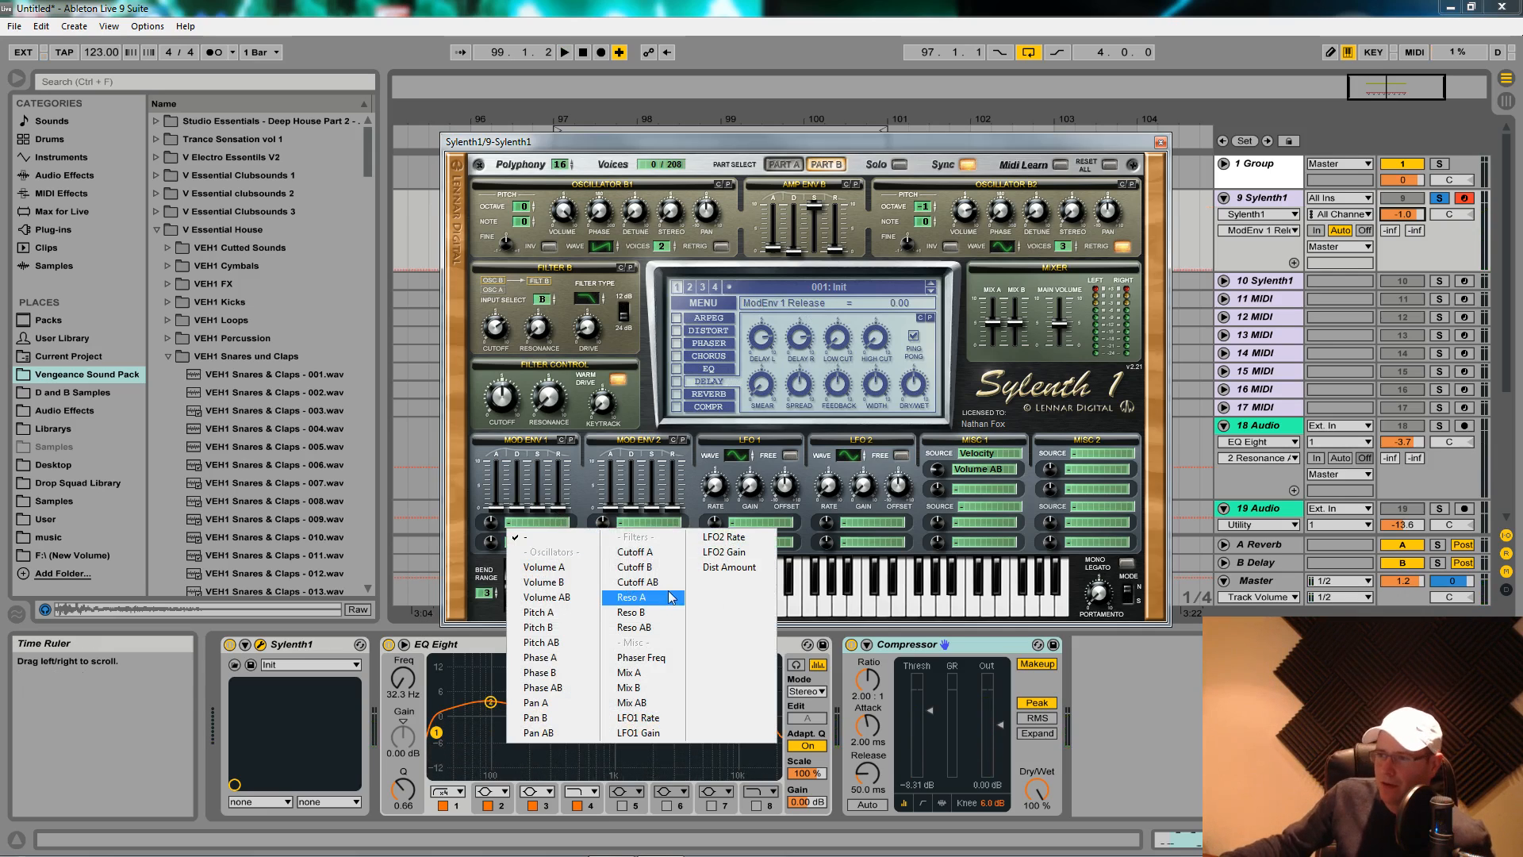
click(626, 582)
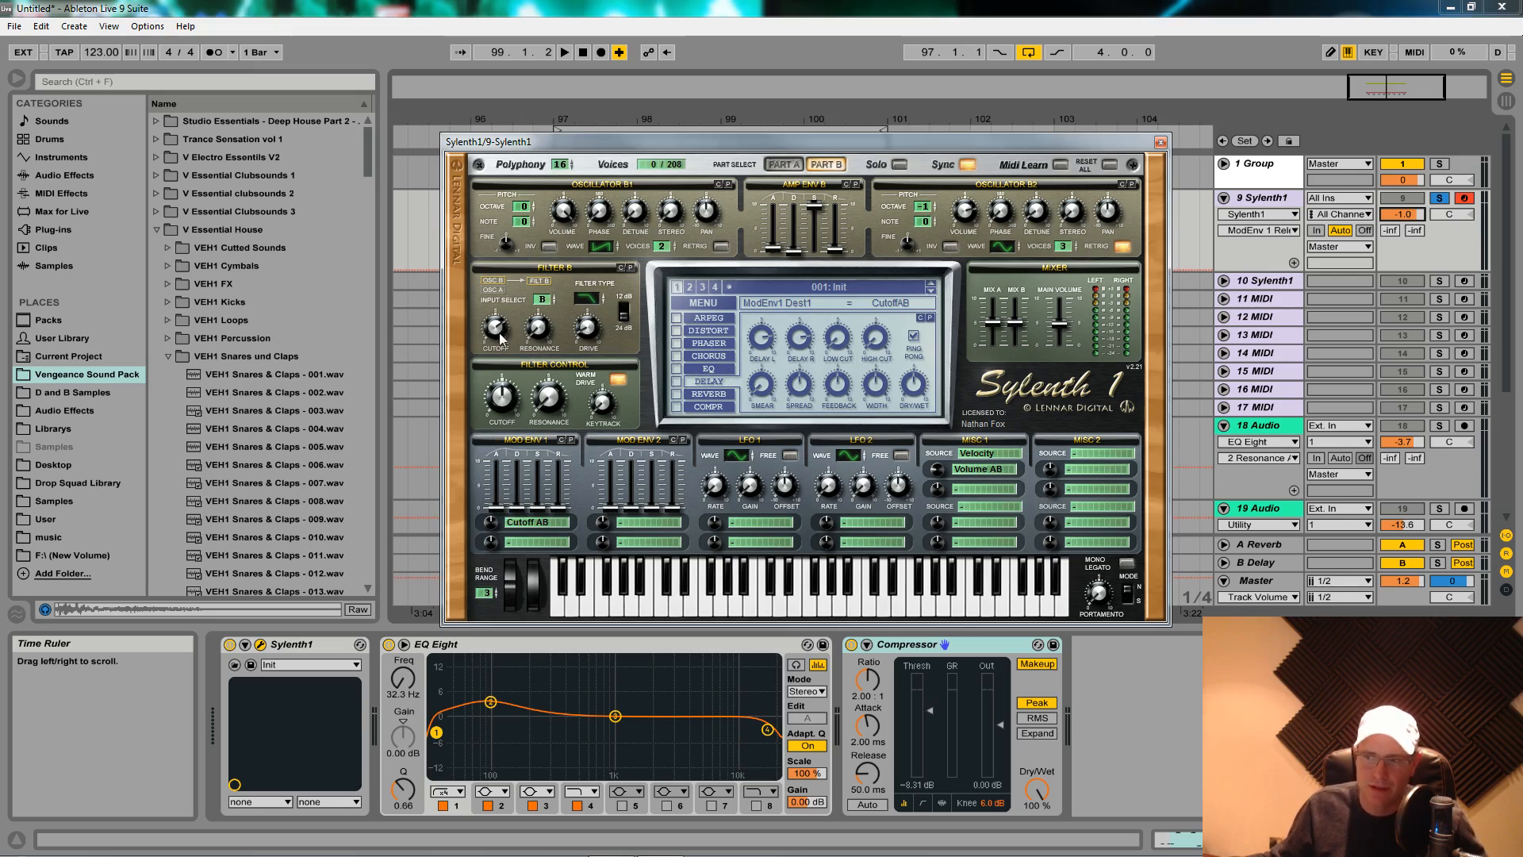
click(490, 521)
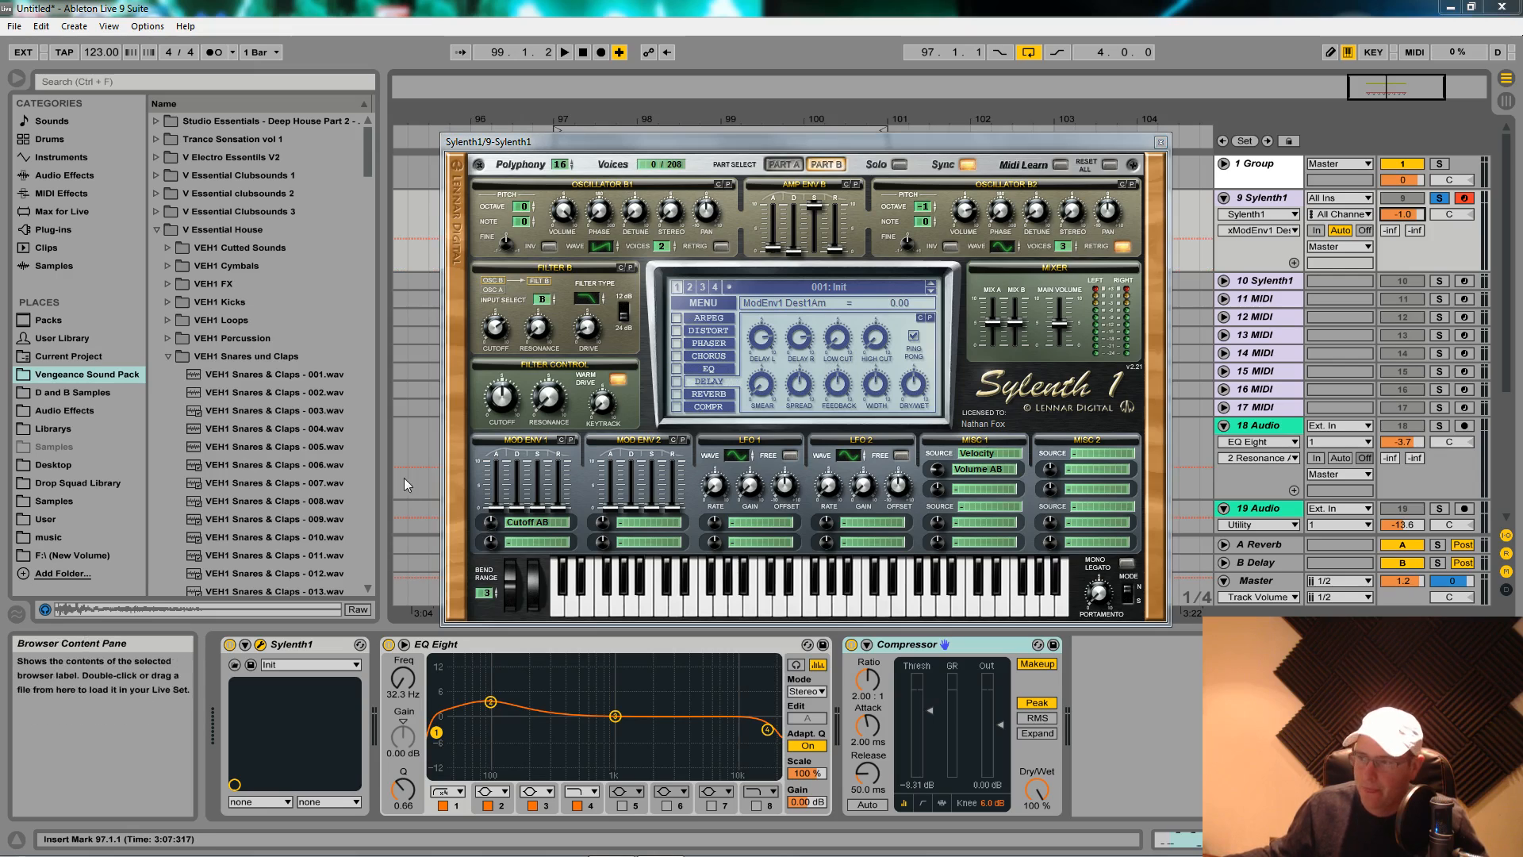
drag(492, 529, 493, 547)
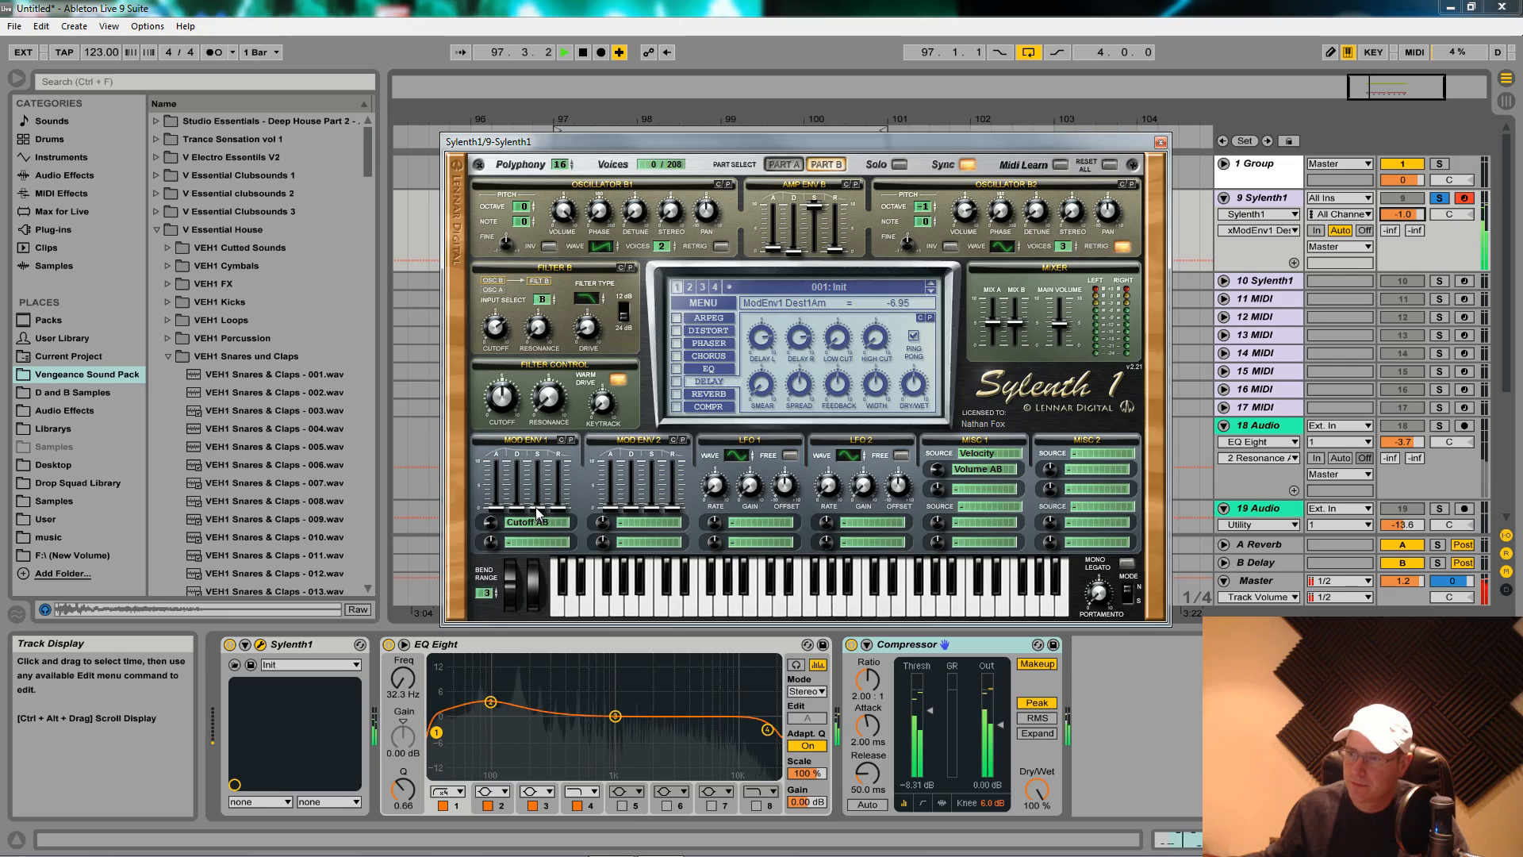
- Shape Mod Env 1 while auditioning, with attack 2.87, sustain 10.00 and release 0.86
drag(538, 508, 539, 458)
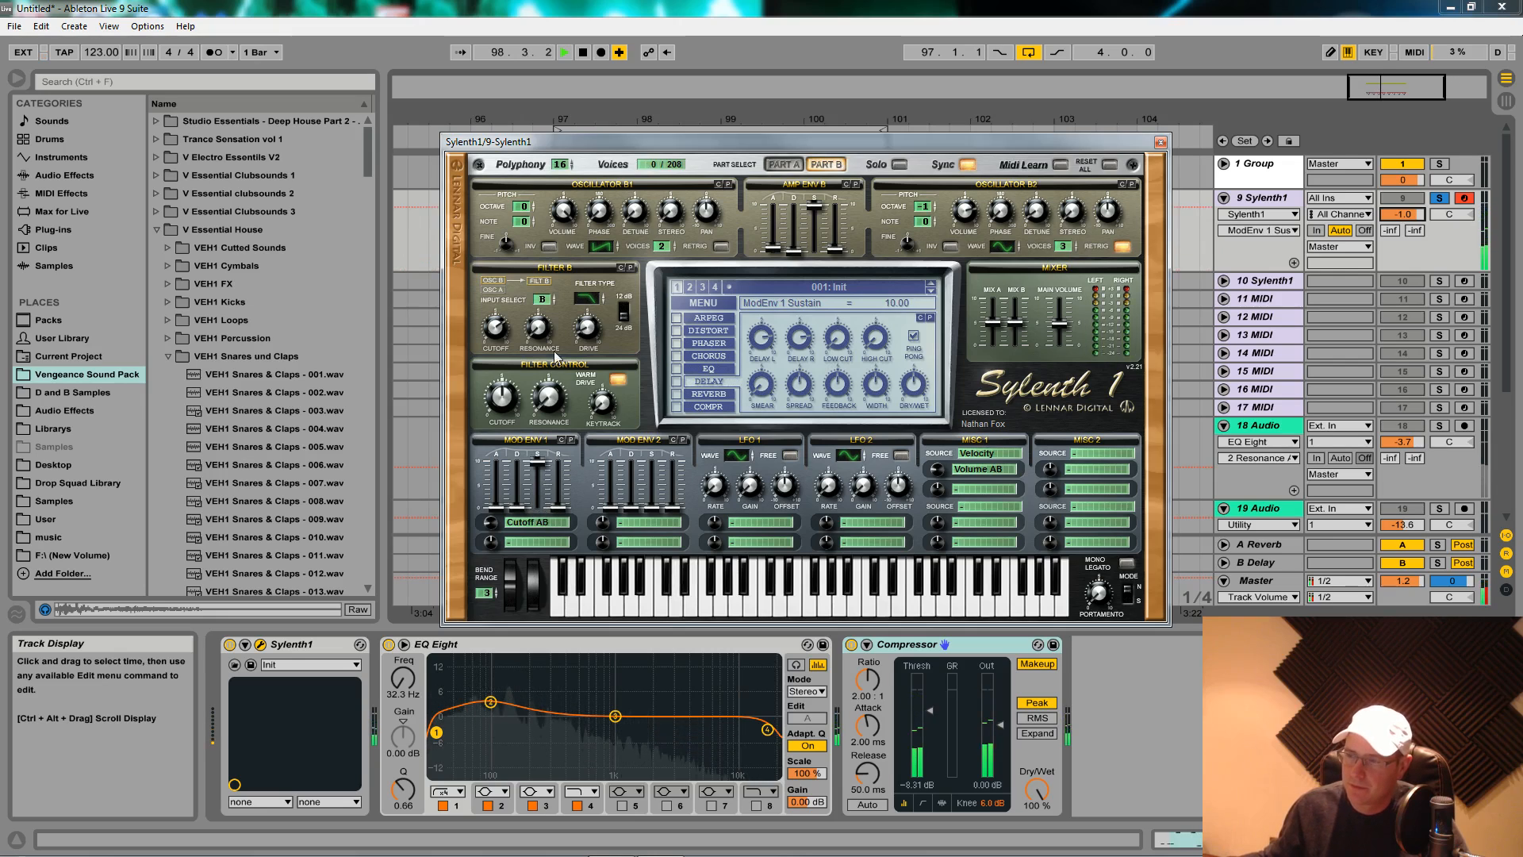
key(space)
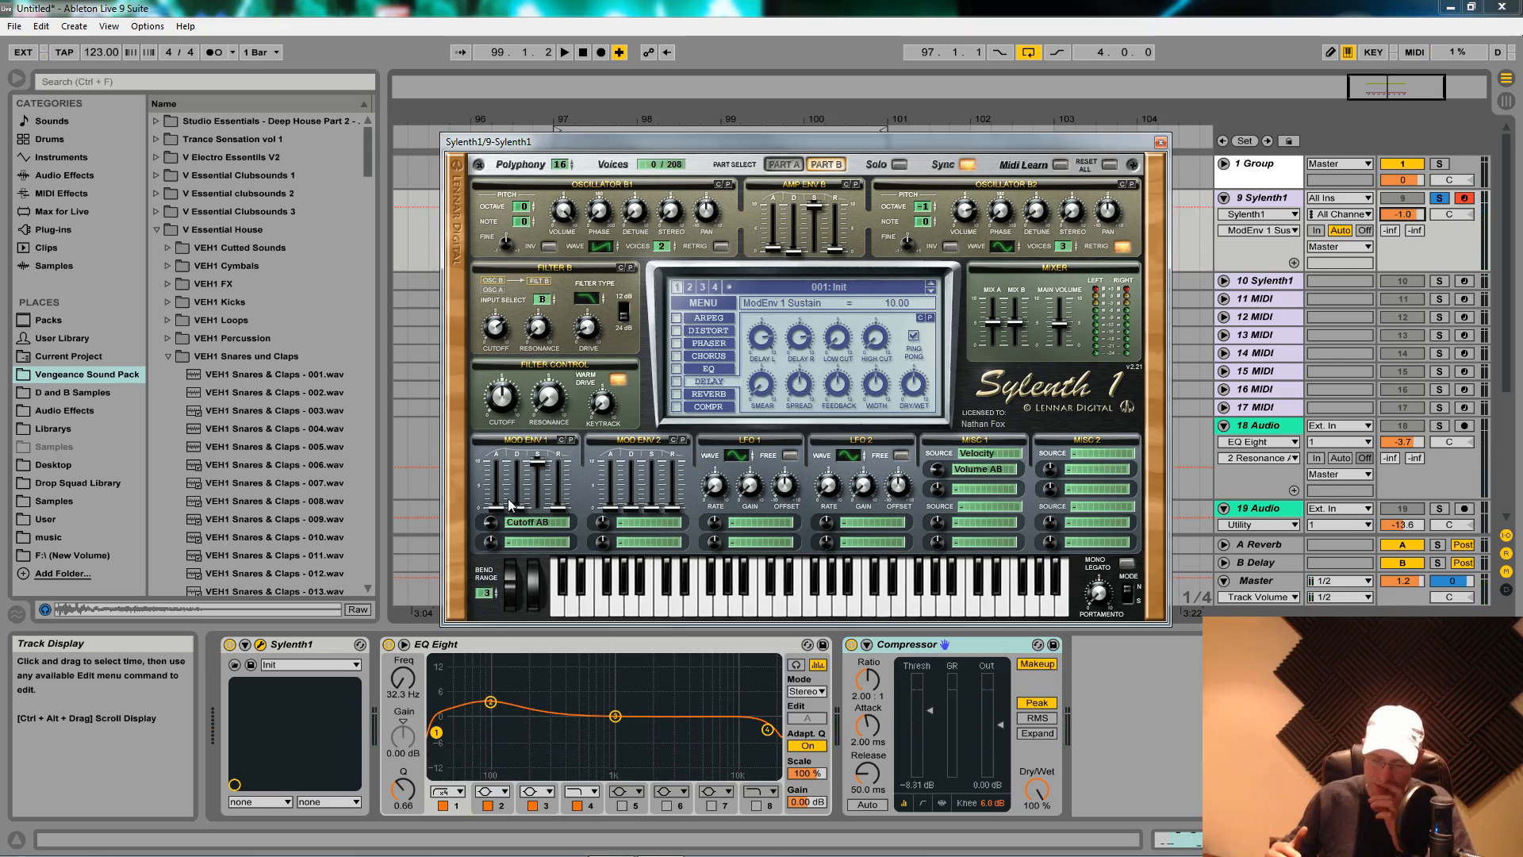
key(space)
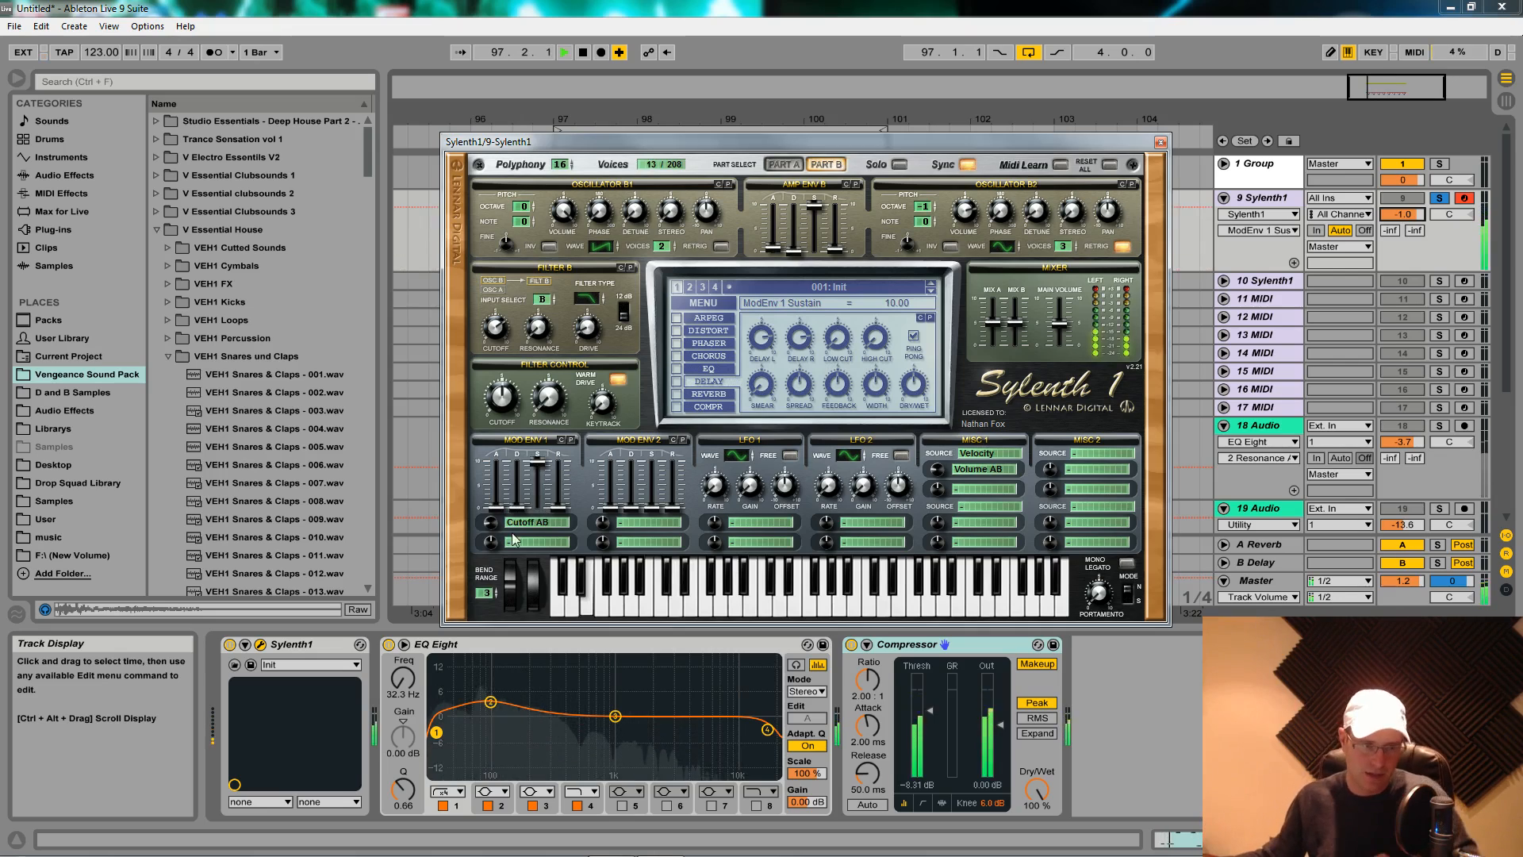
click(565, 506)
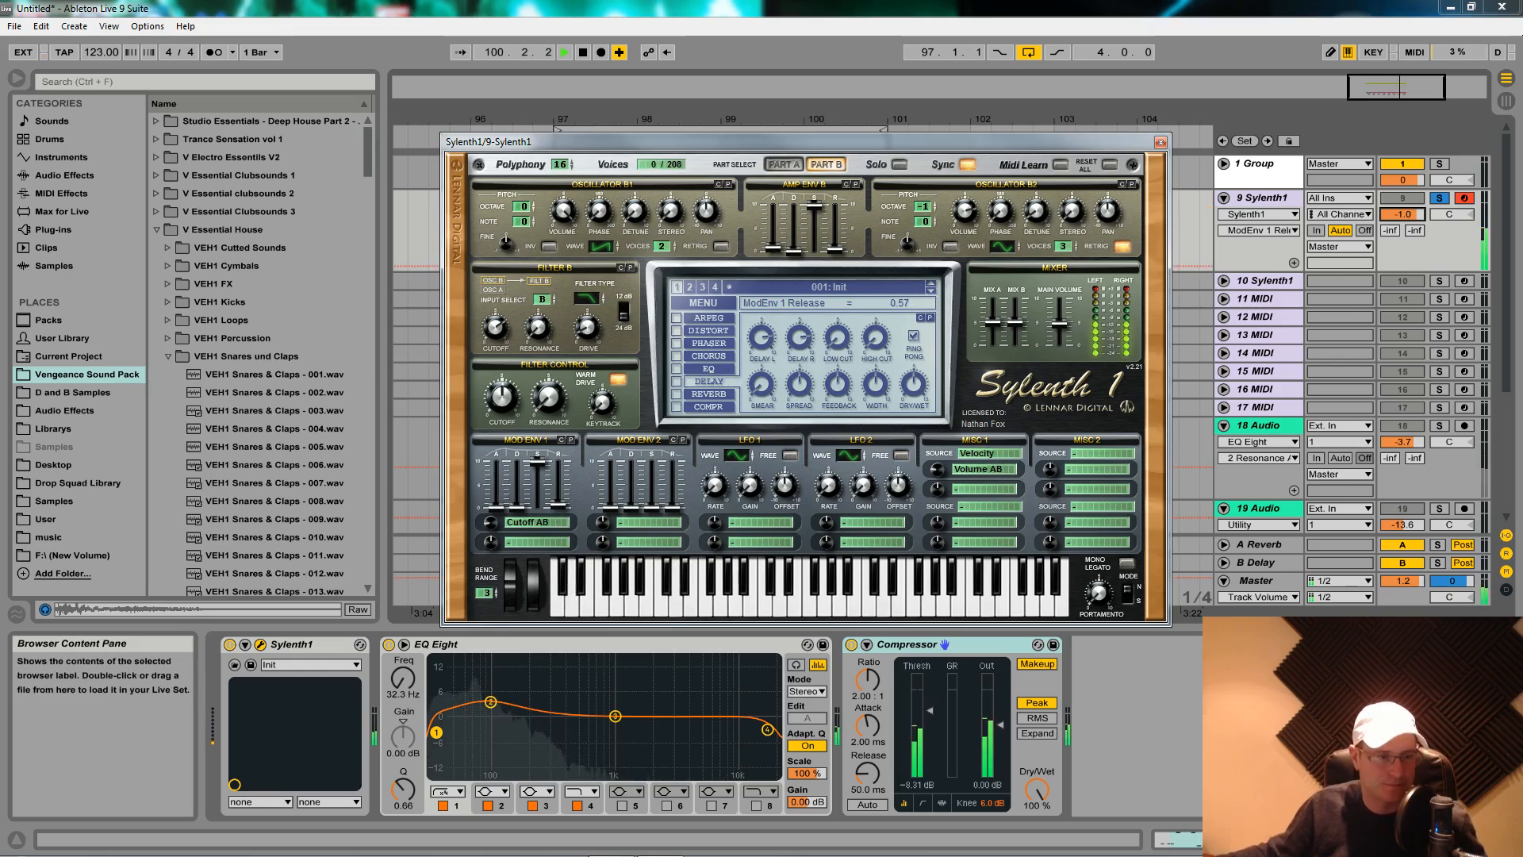
click(495, 512)
drag(494, 508, 496, 477)
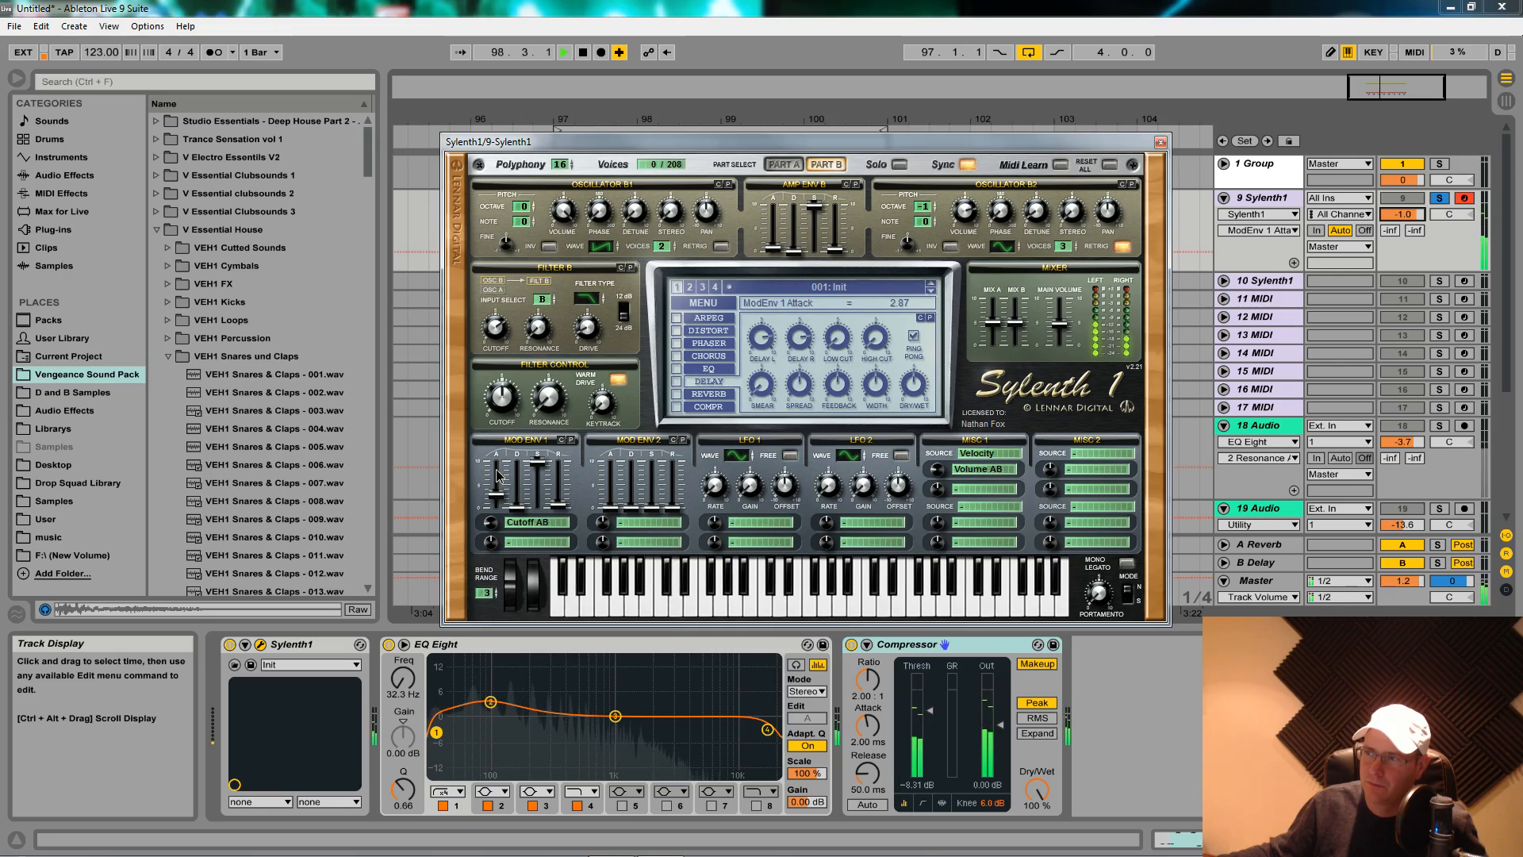
click(559, 505)
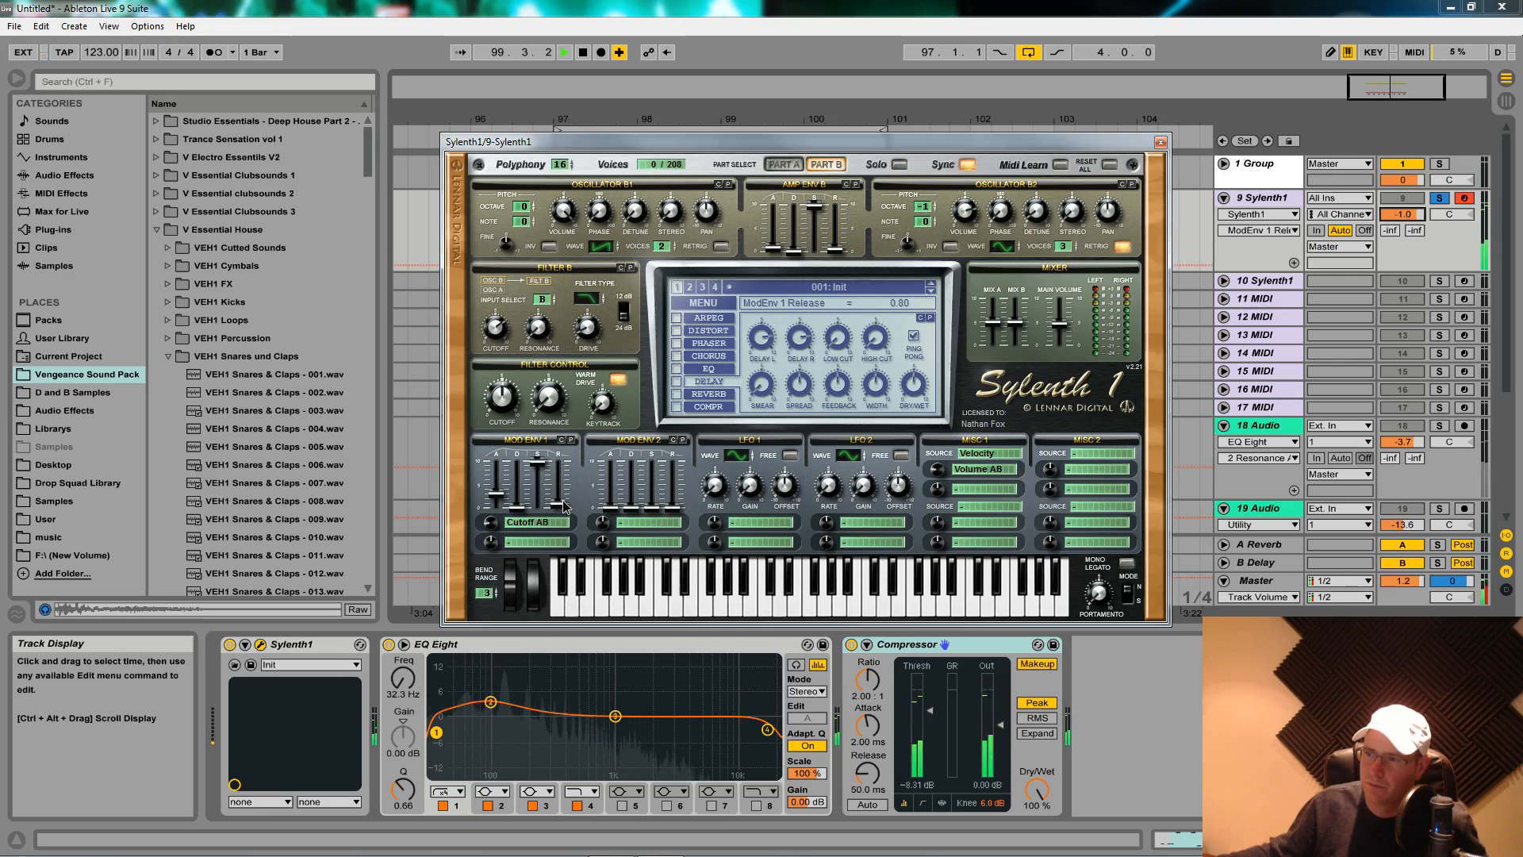
drag(563, 500, 562, 499)
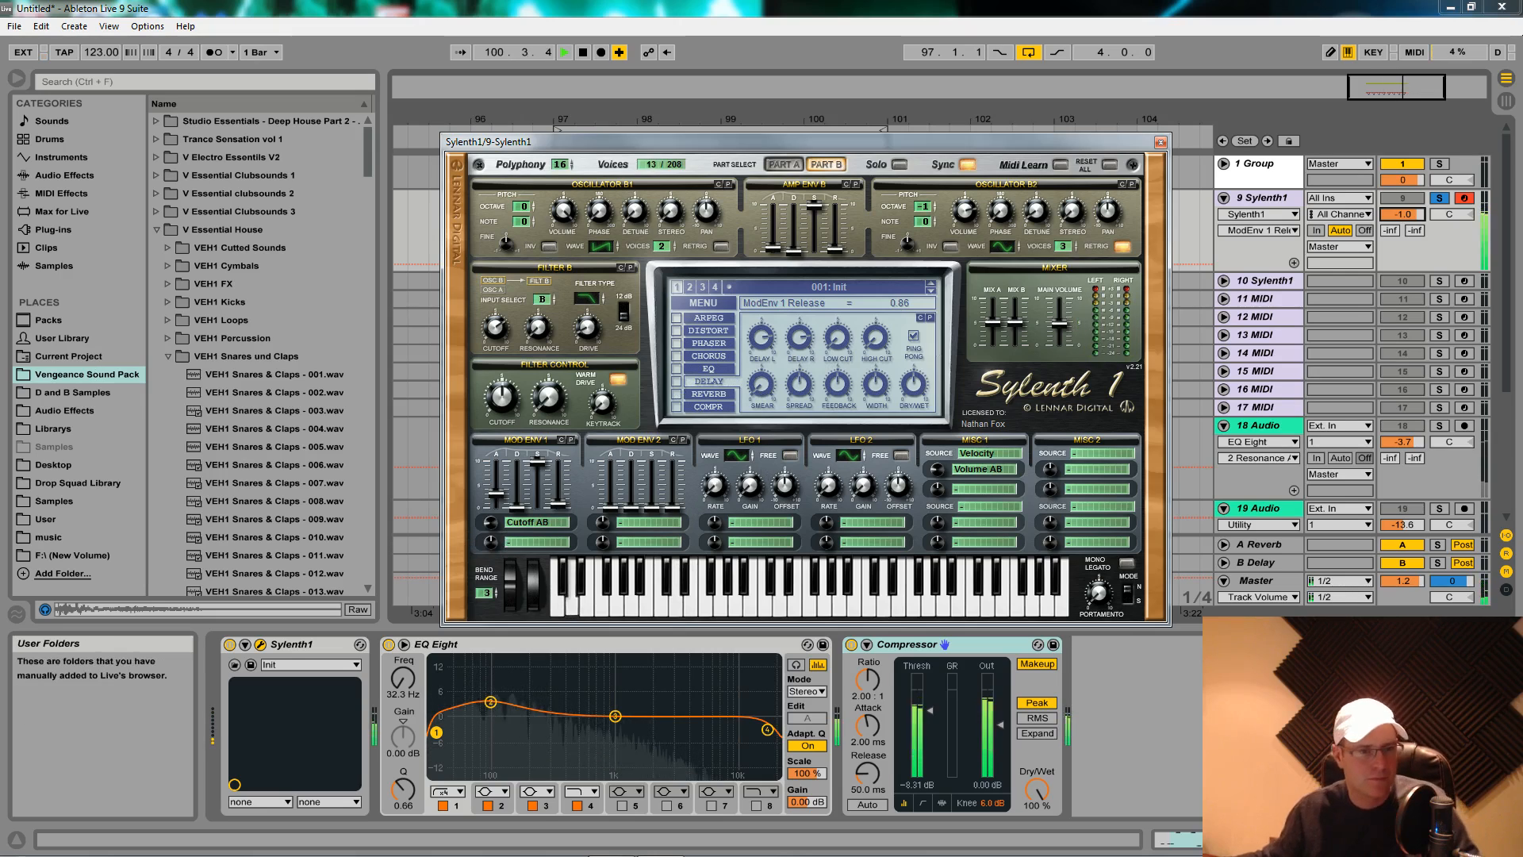
key(space)
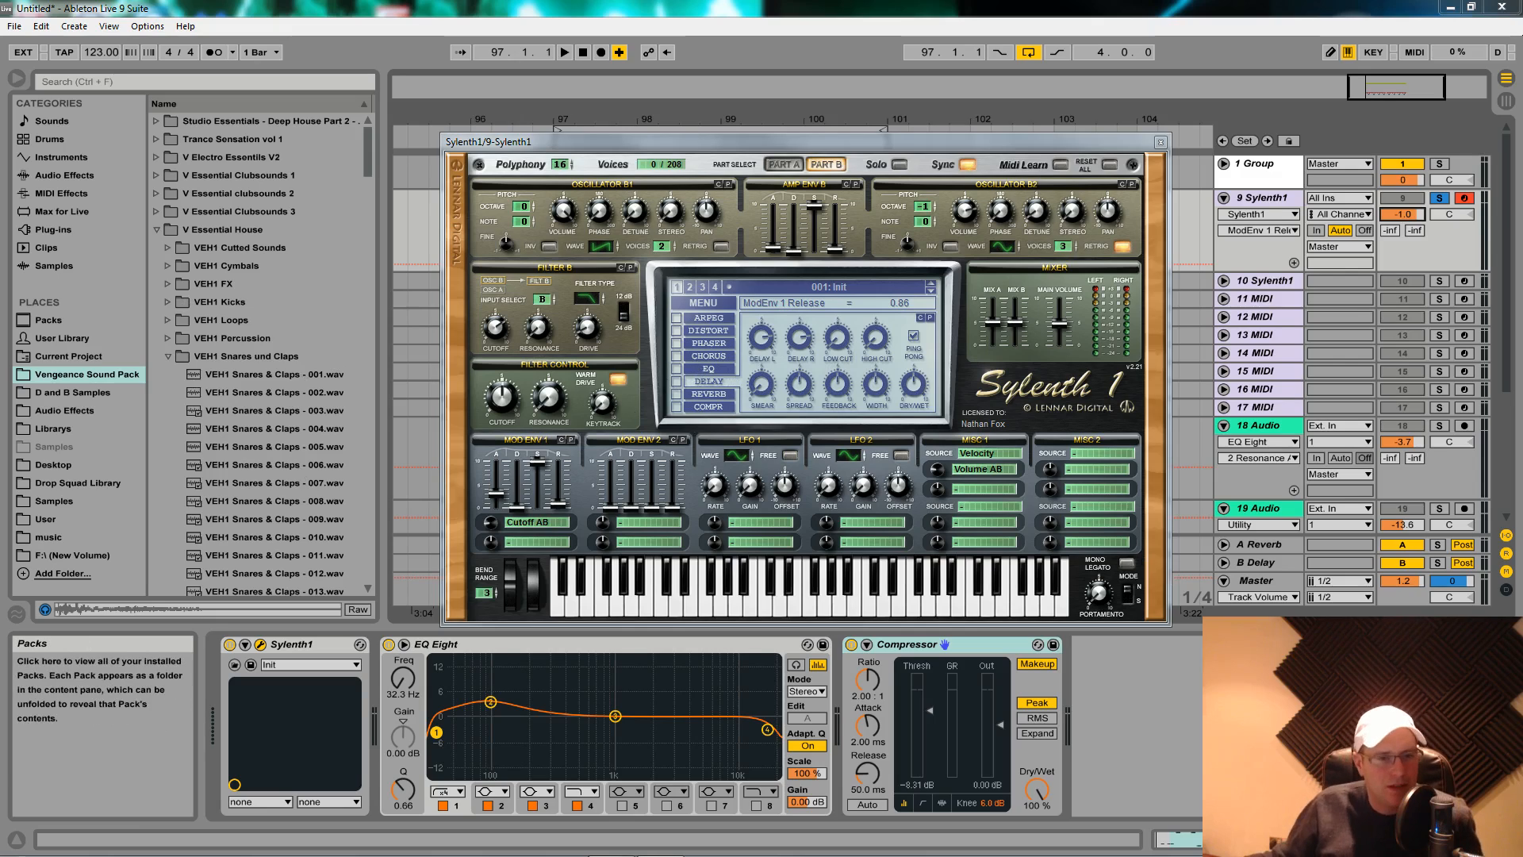
- Enable Sylenth1's EQ effect, set its bass to 8.29 dB and bass frequency to 77.02 Hz, and audition the sound
click(676, 368)
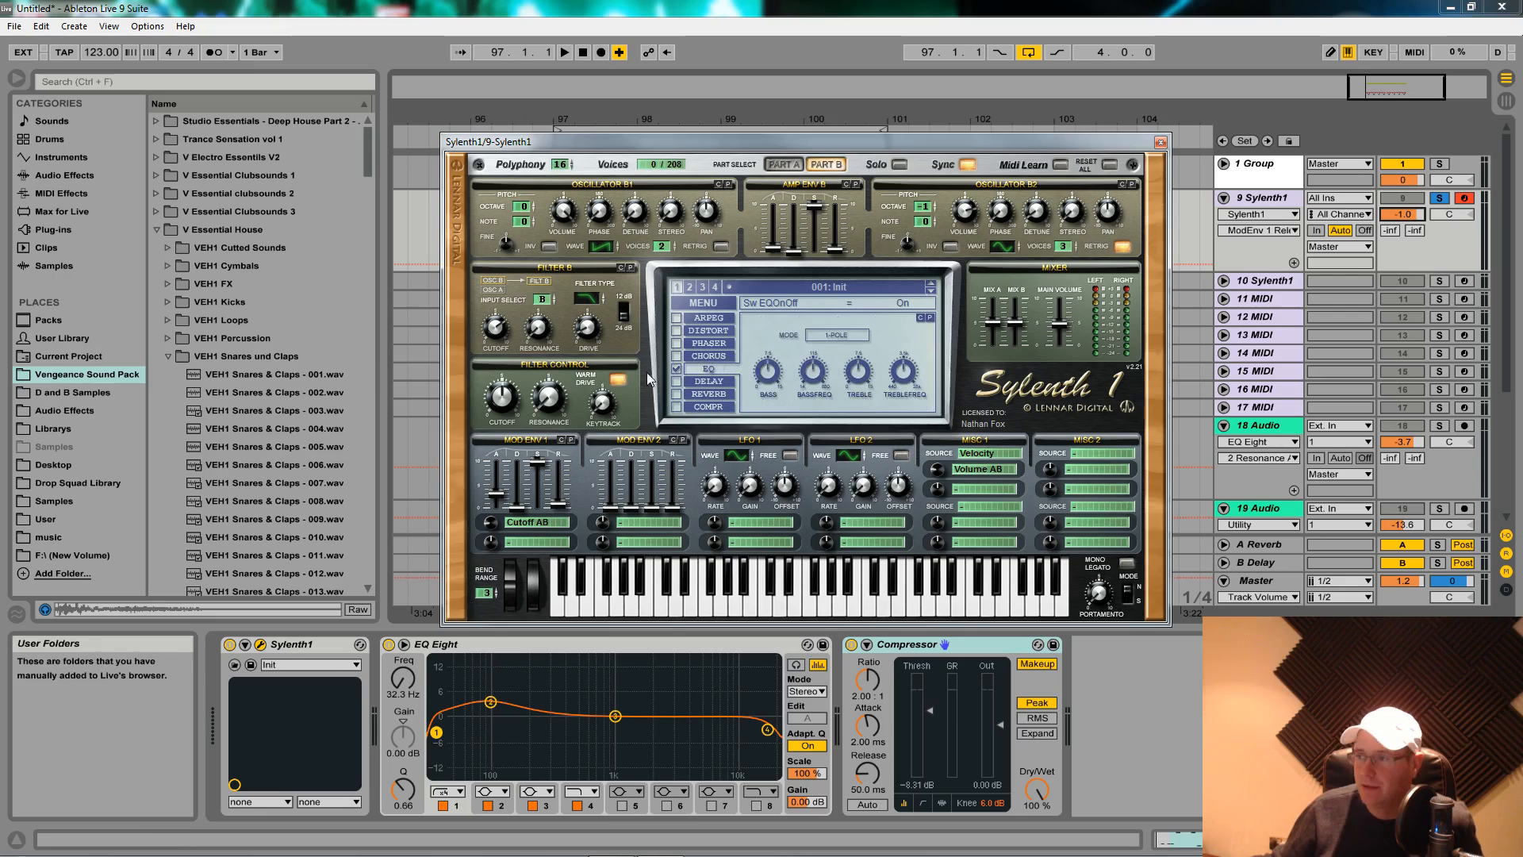
click(775, 377)
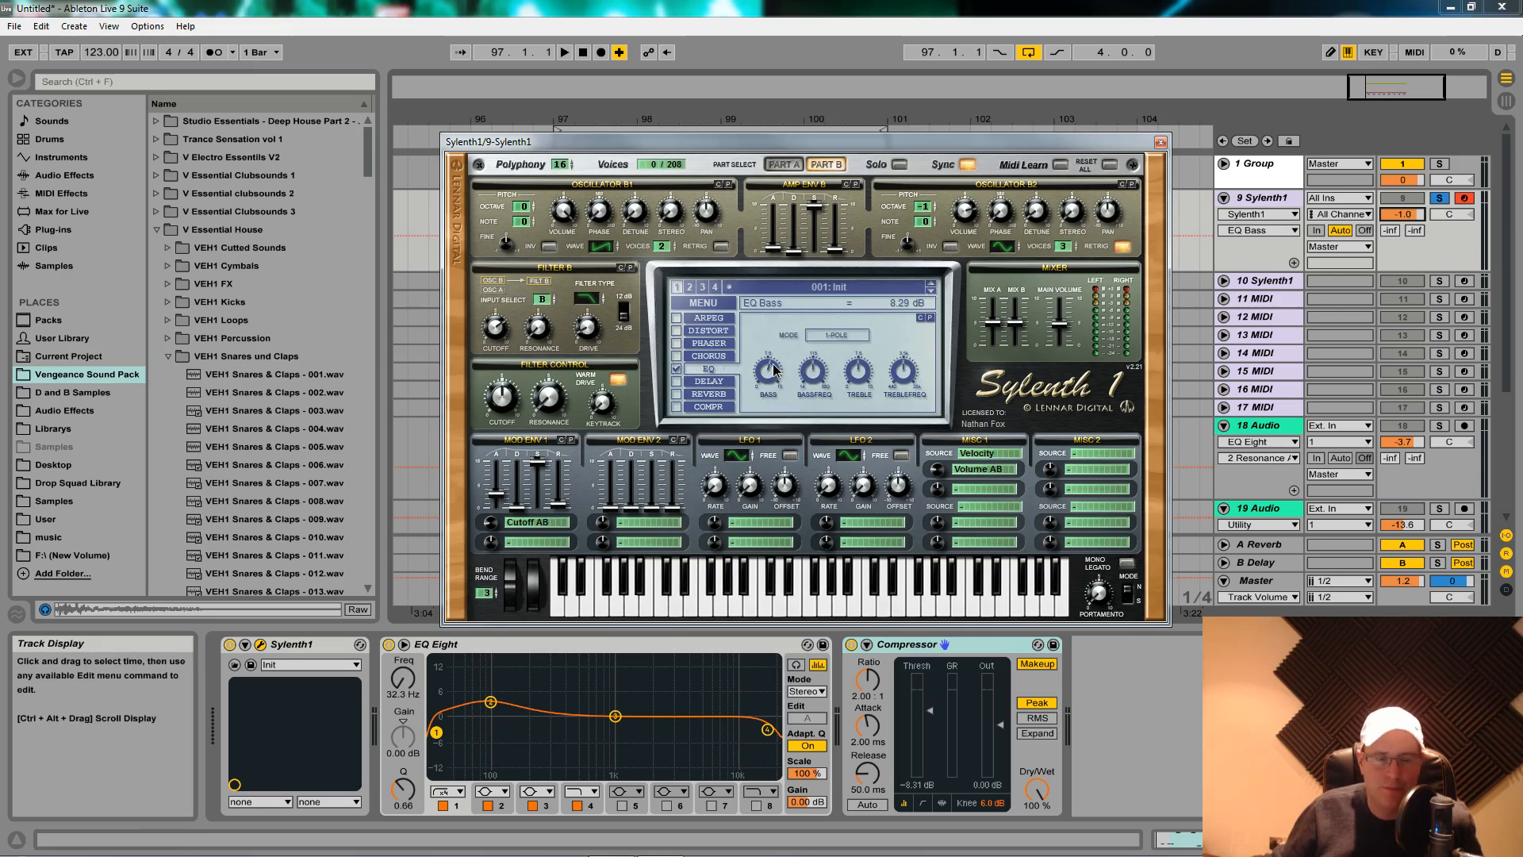
click(820, 384)
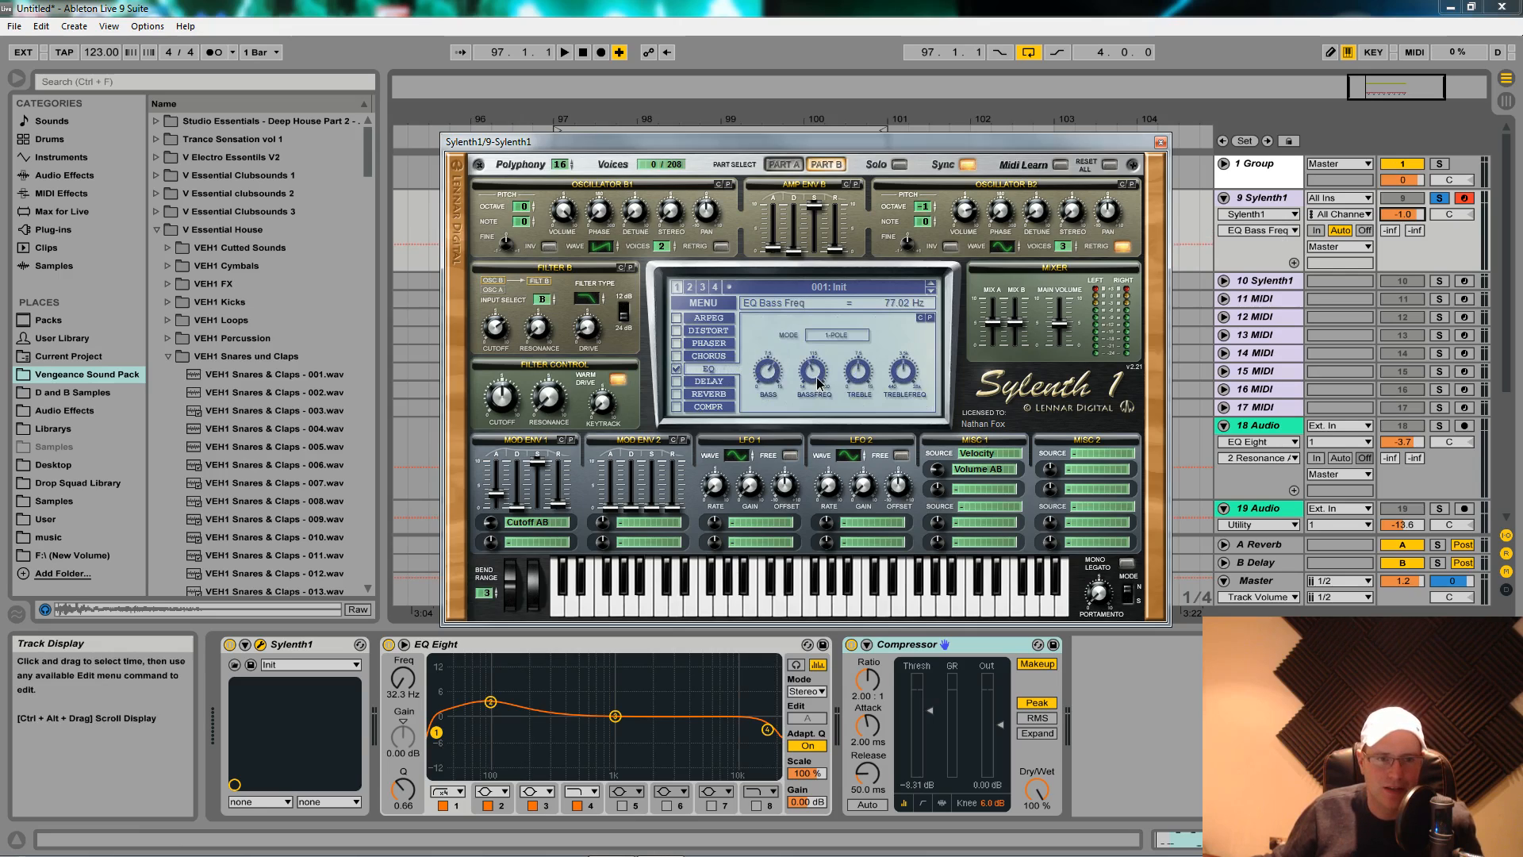
key(space)
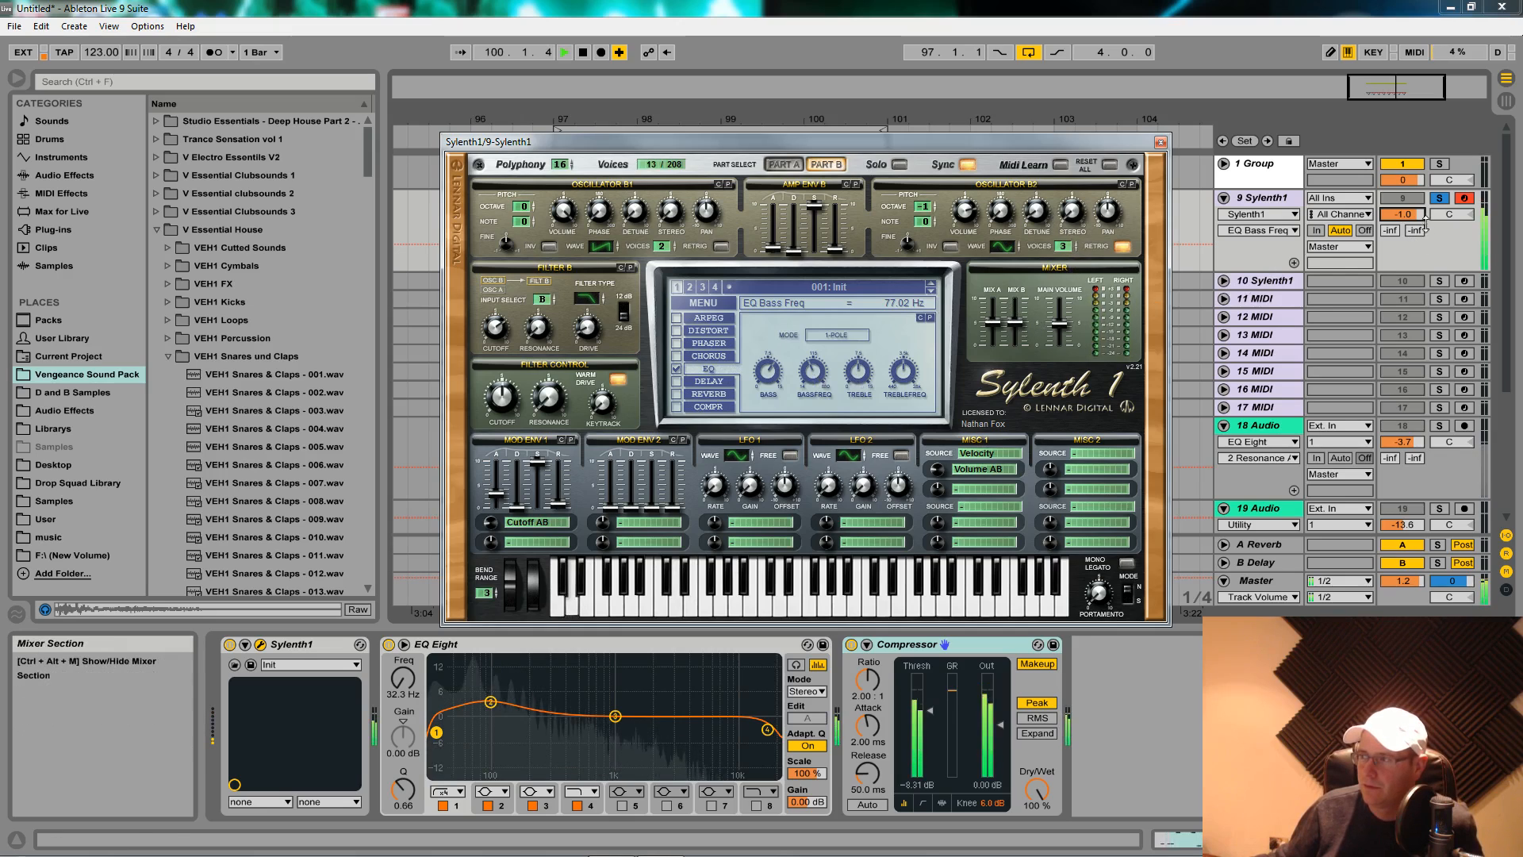
key(space)
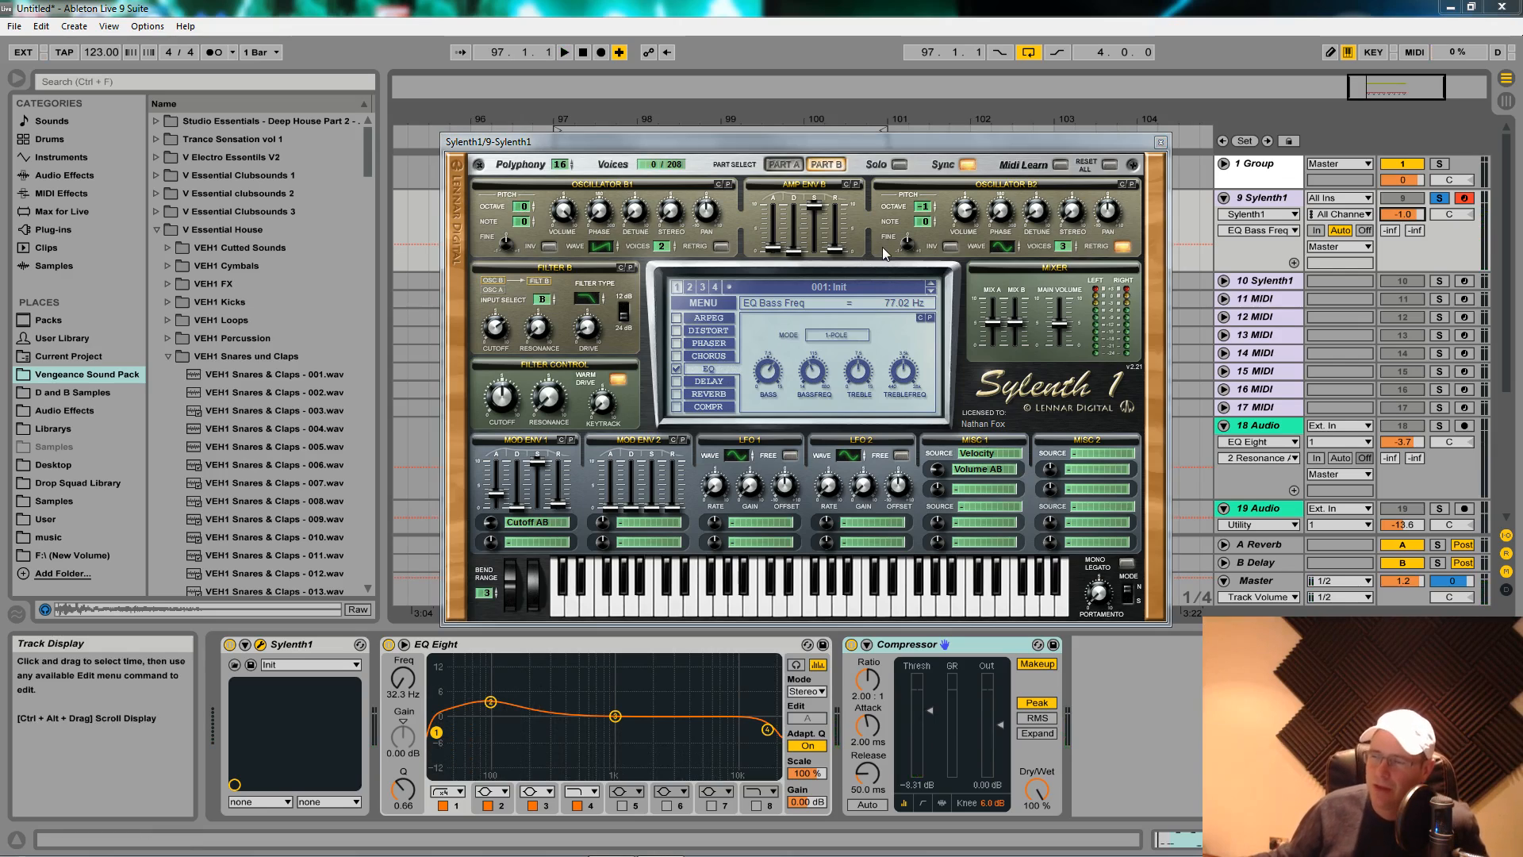
- Unsolo the Sylenth1 track to hear it in the full mix, and lower the Master volume to -0.1 dB
click(1439, 198)
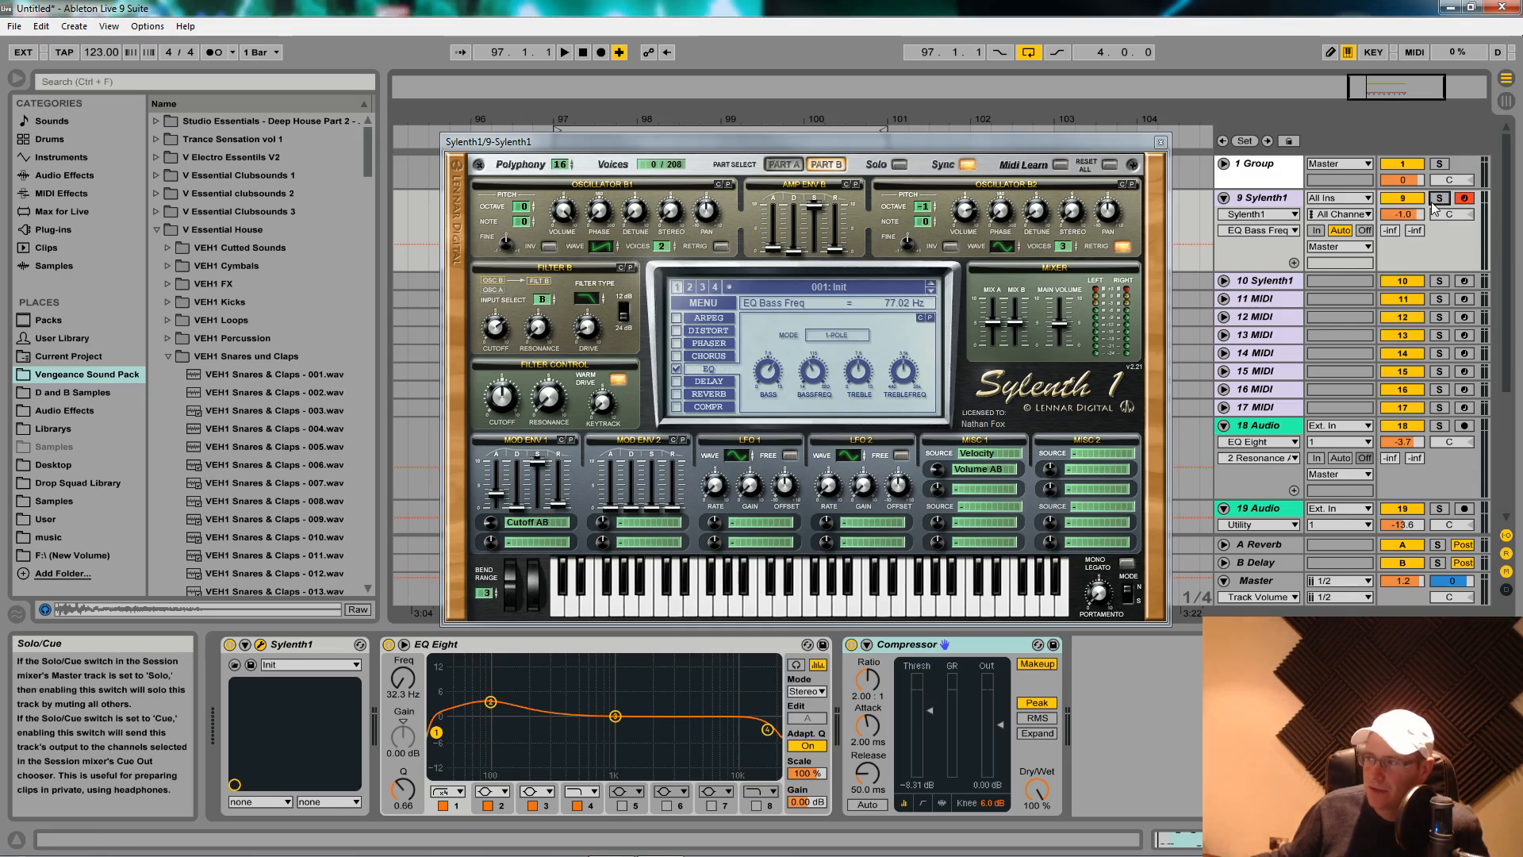
key(space)
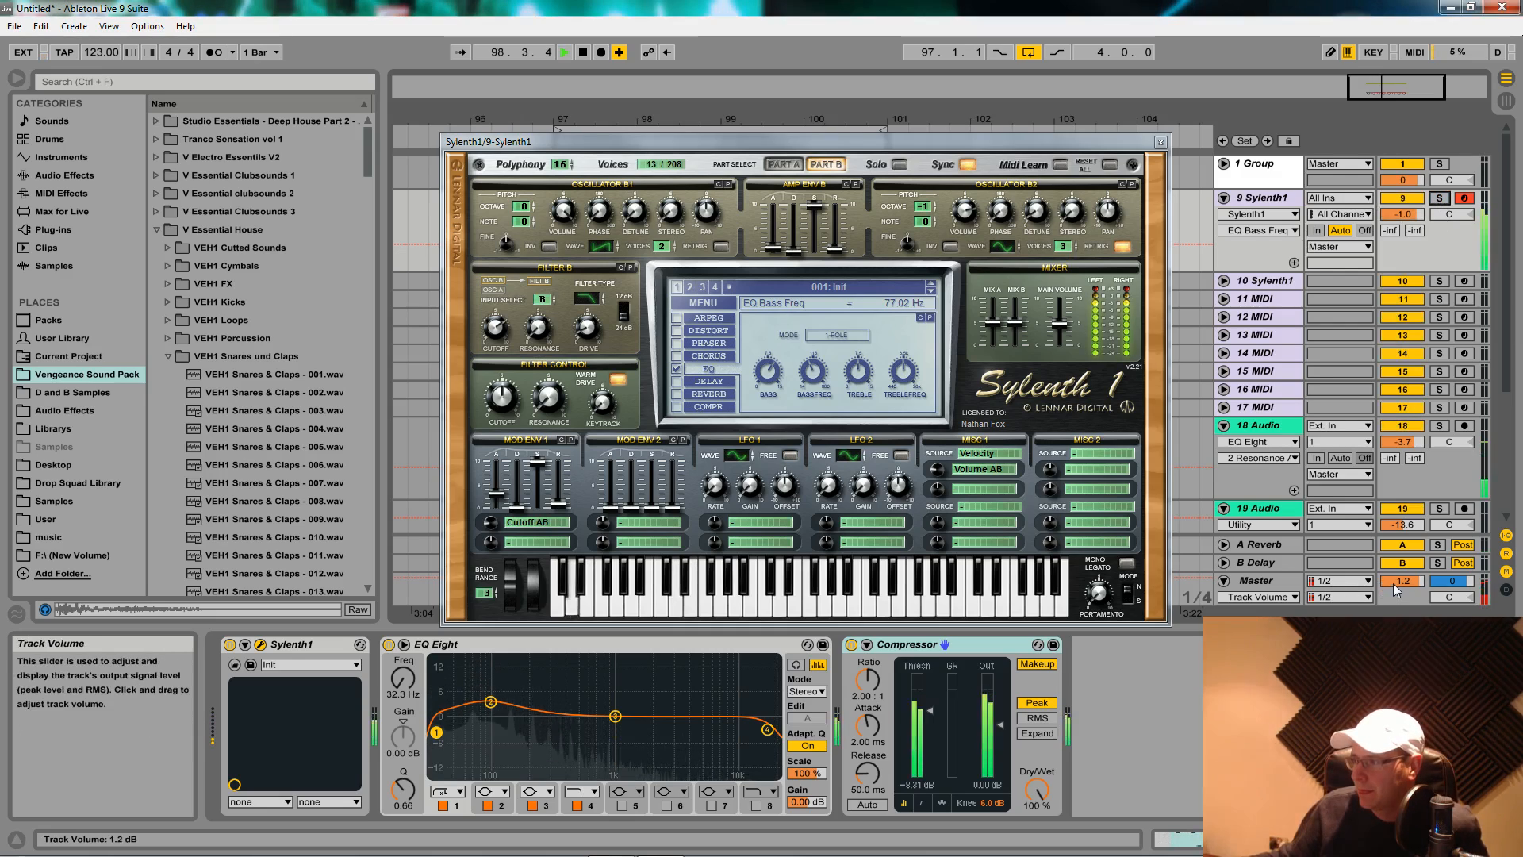
drag(1402, 581, 1402, 592)
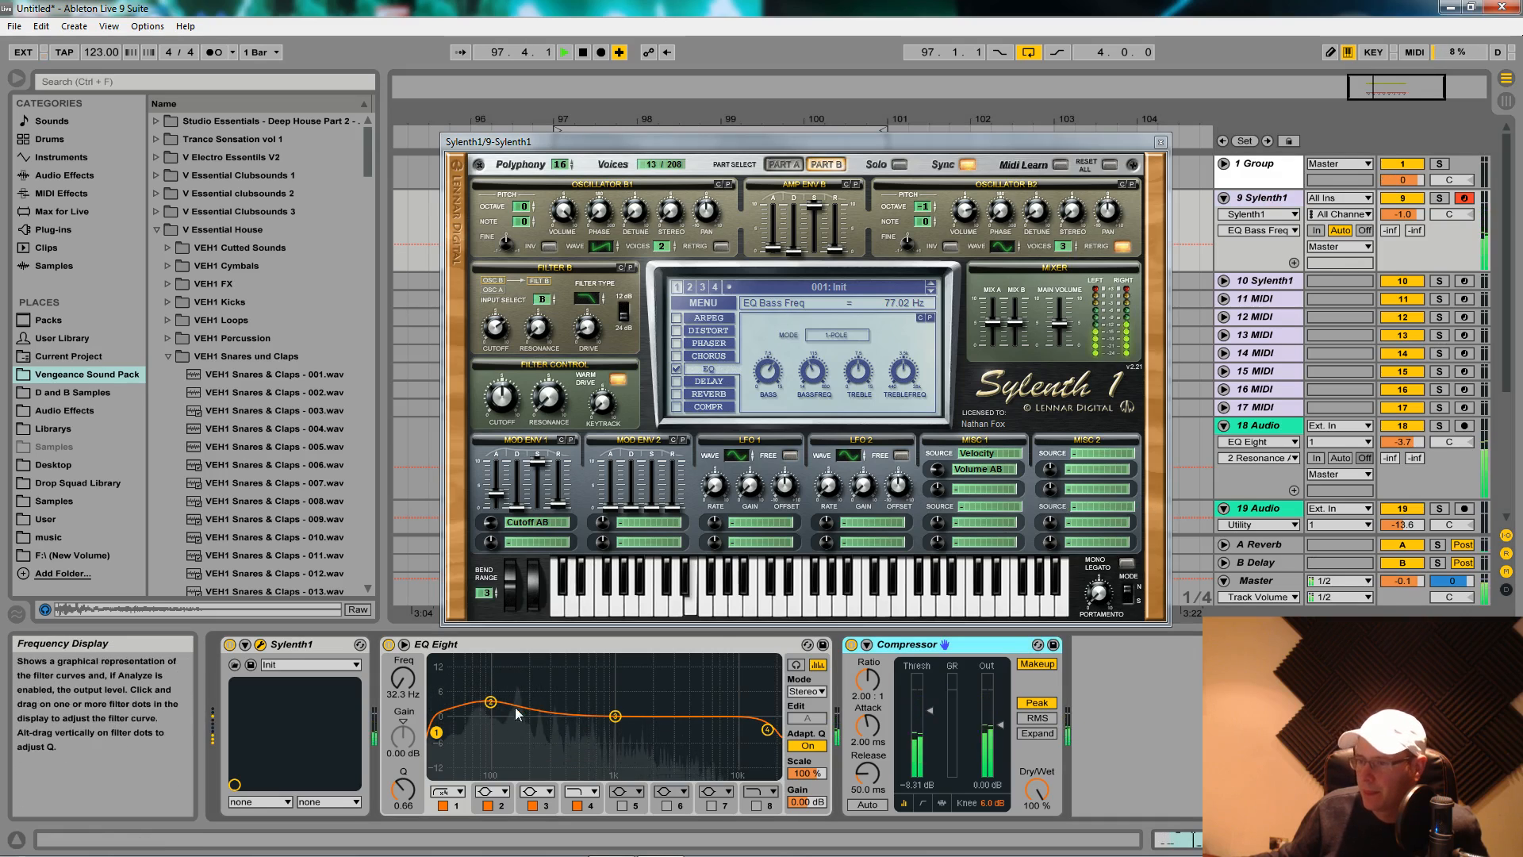
- Set EQ Eight's band 2 gain to 5.83 dB at 93.2 Hz and the Compressor's threshold to -14.9 dB
drag(490, 702, 491, 695)
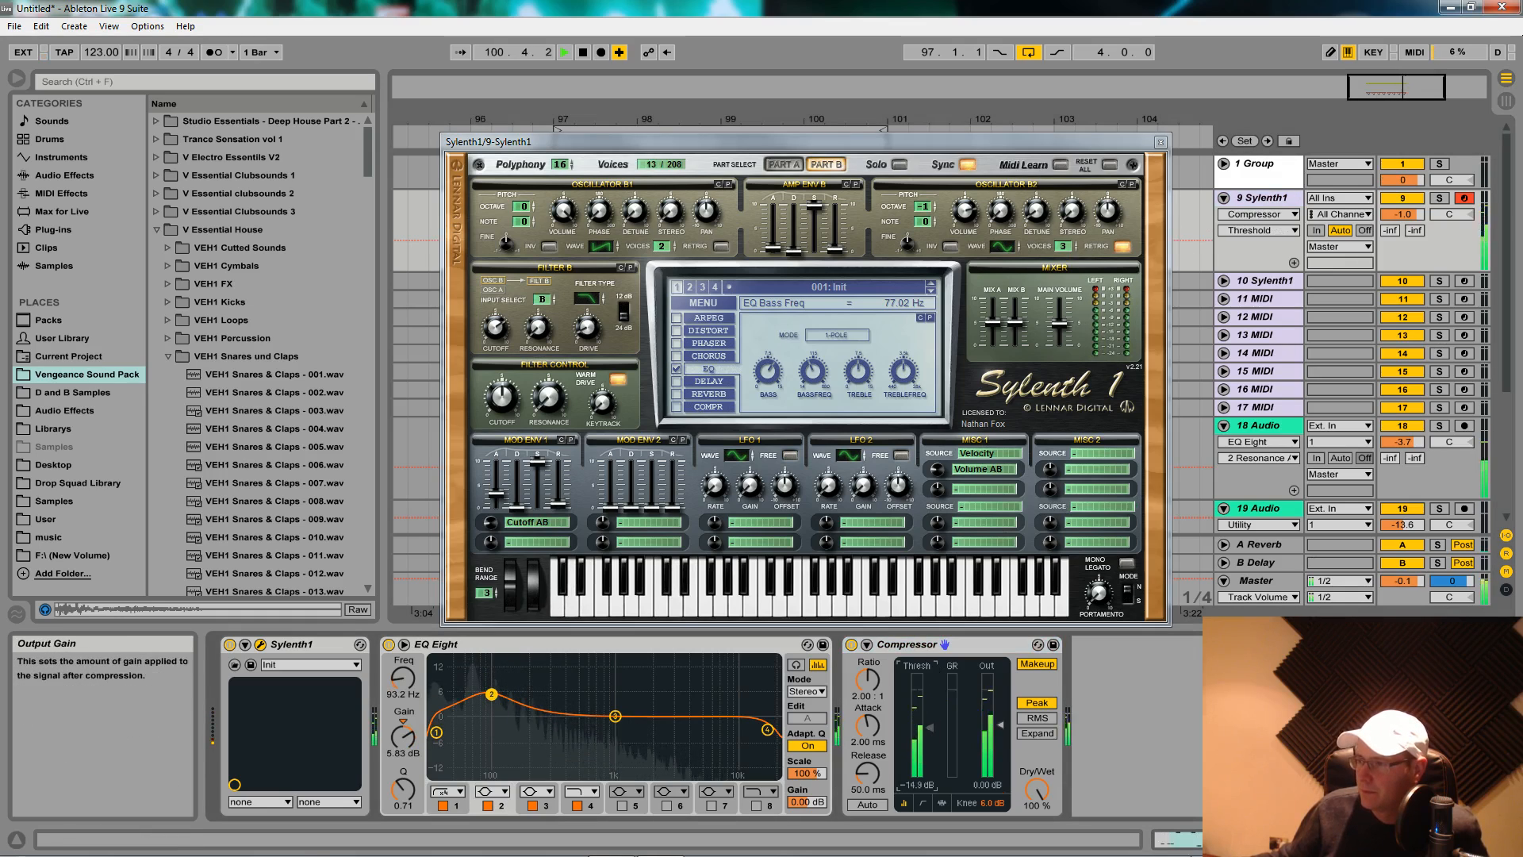
drag(931, 709, 931, 855)
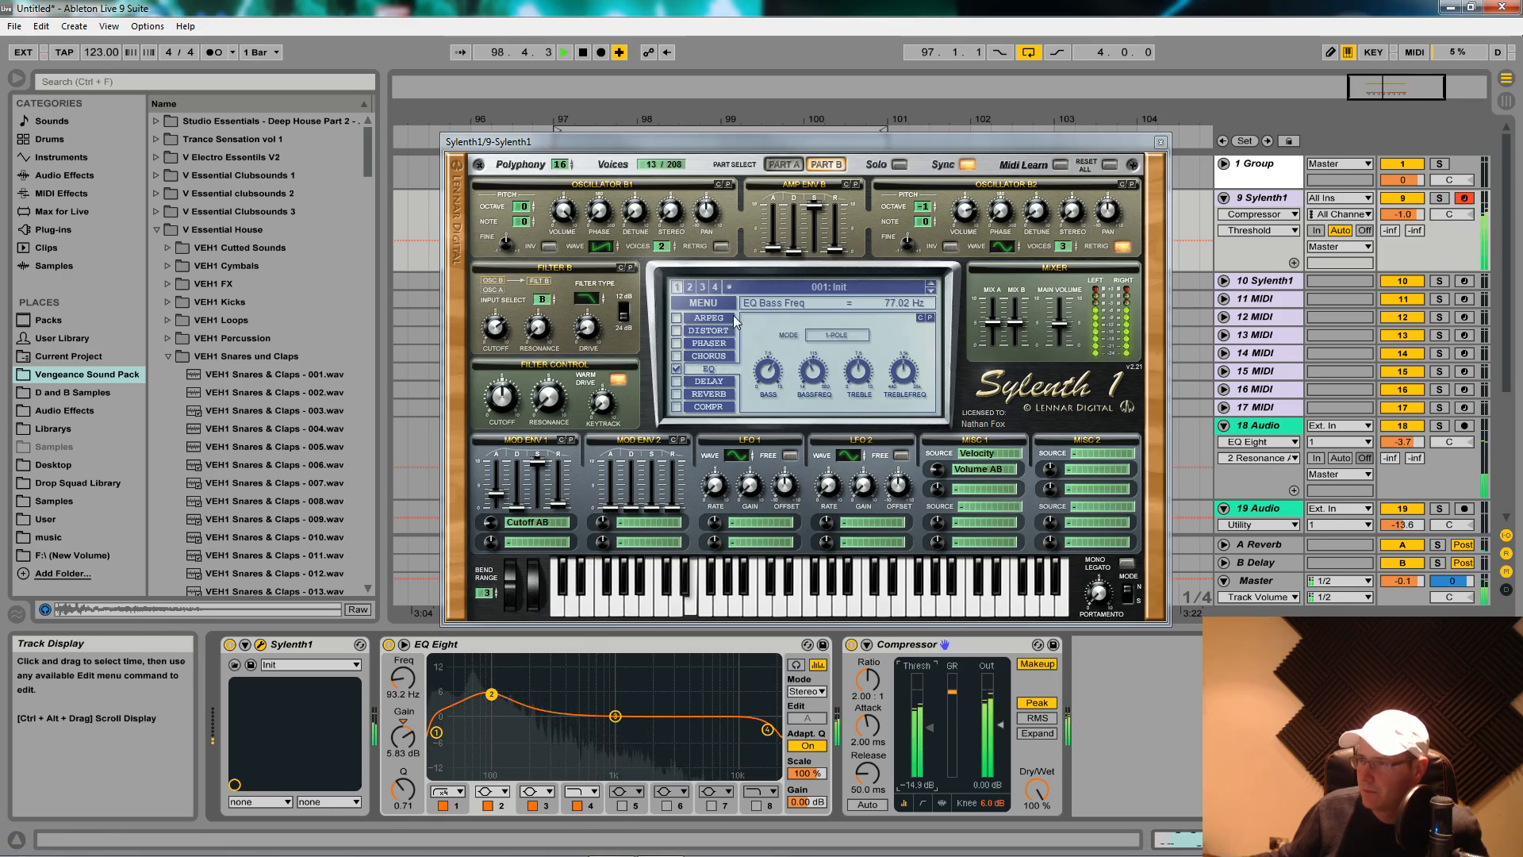
- Enable Sylenth1's distortion with type FoldBack, amount 1.24 and a dry/wet mix of 25.71%
click(694, 332)
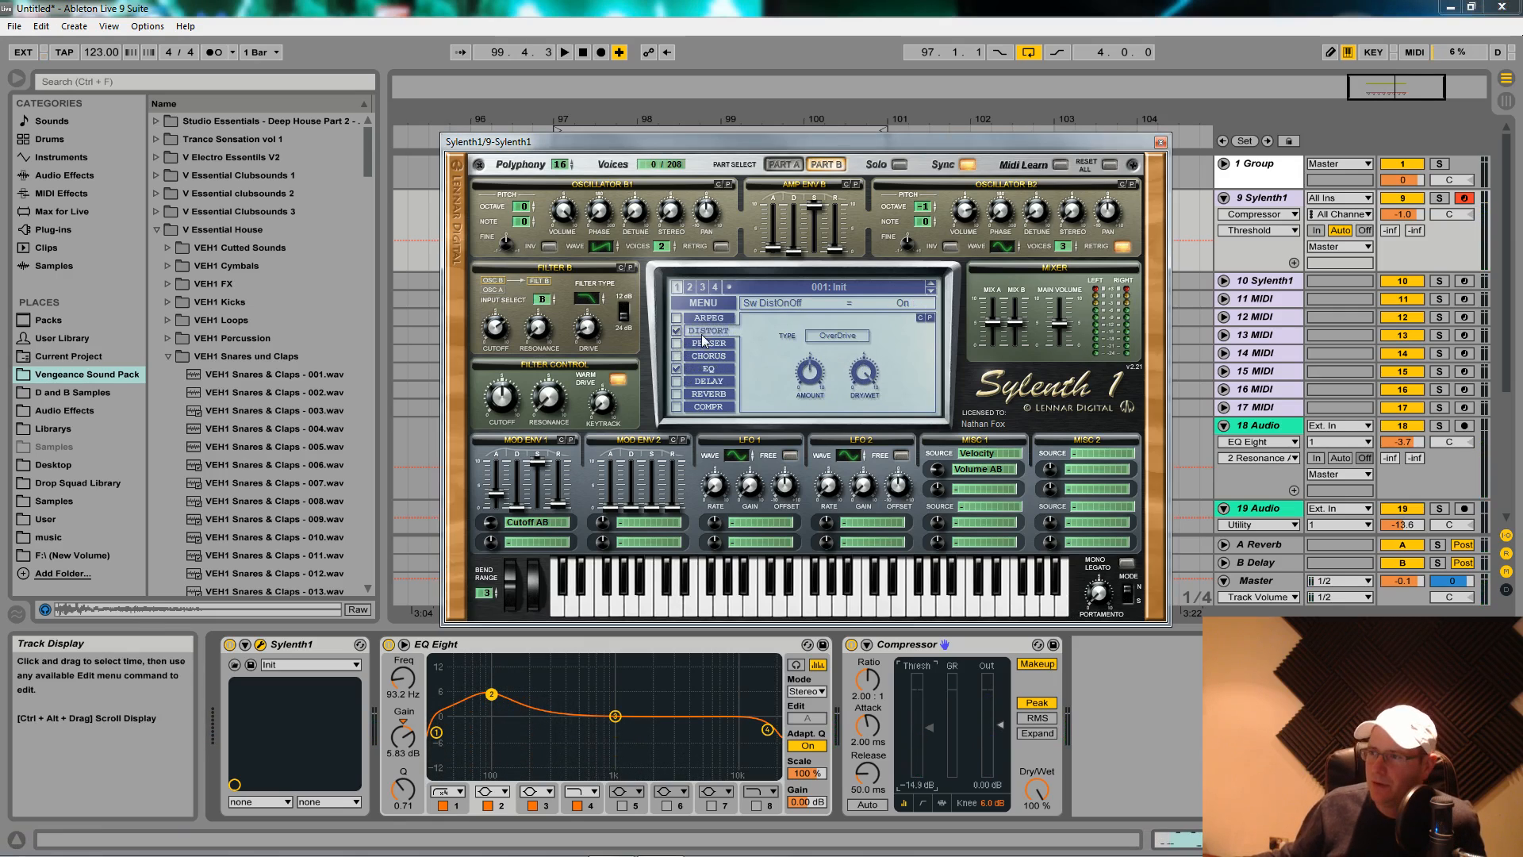
click(833, 336)
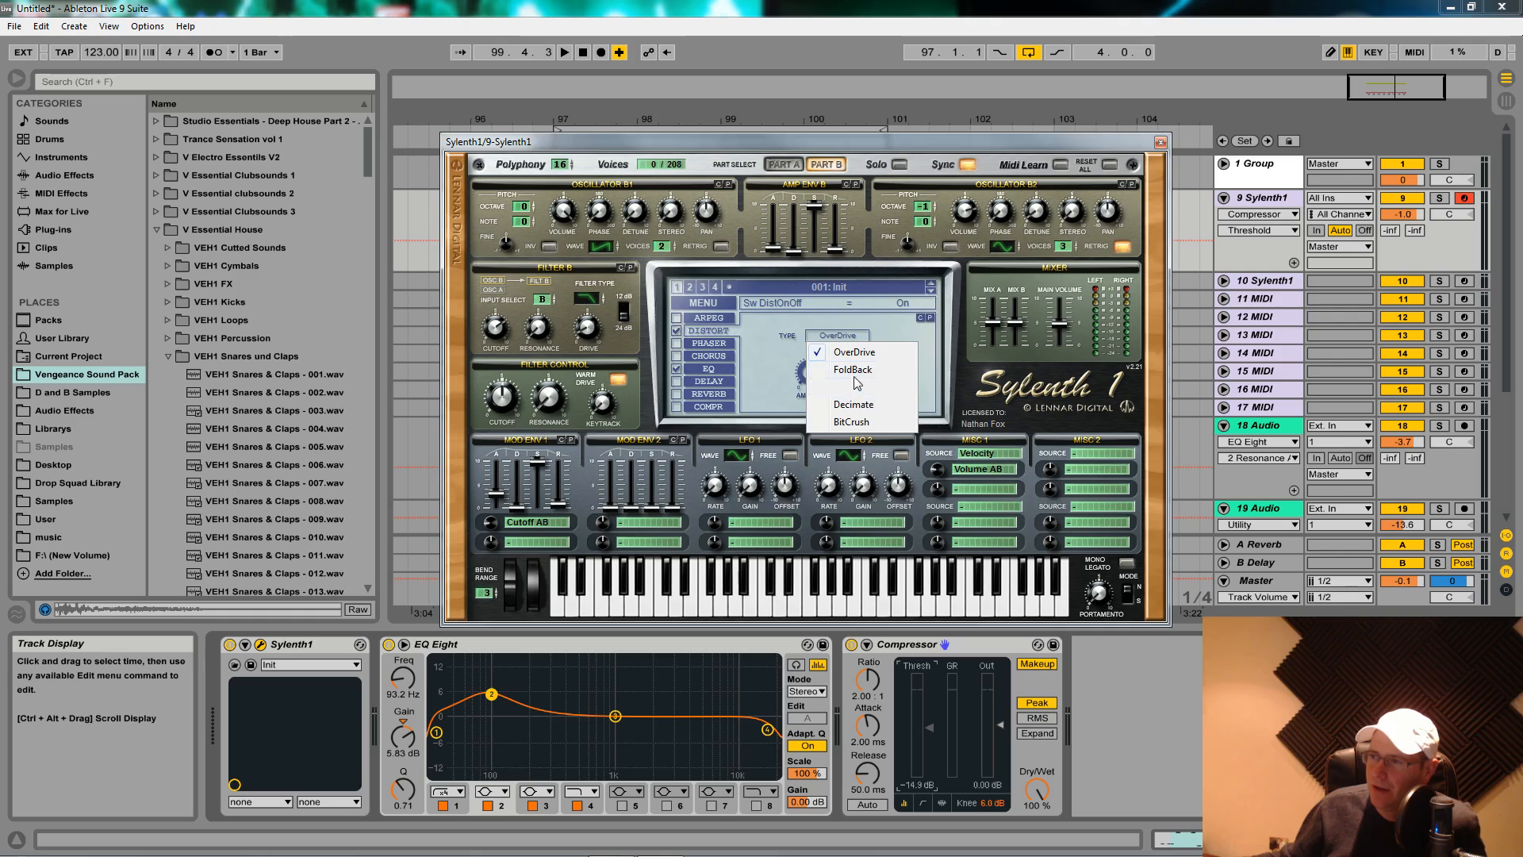
click(861, 371)
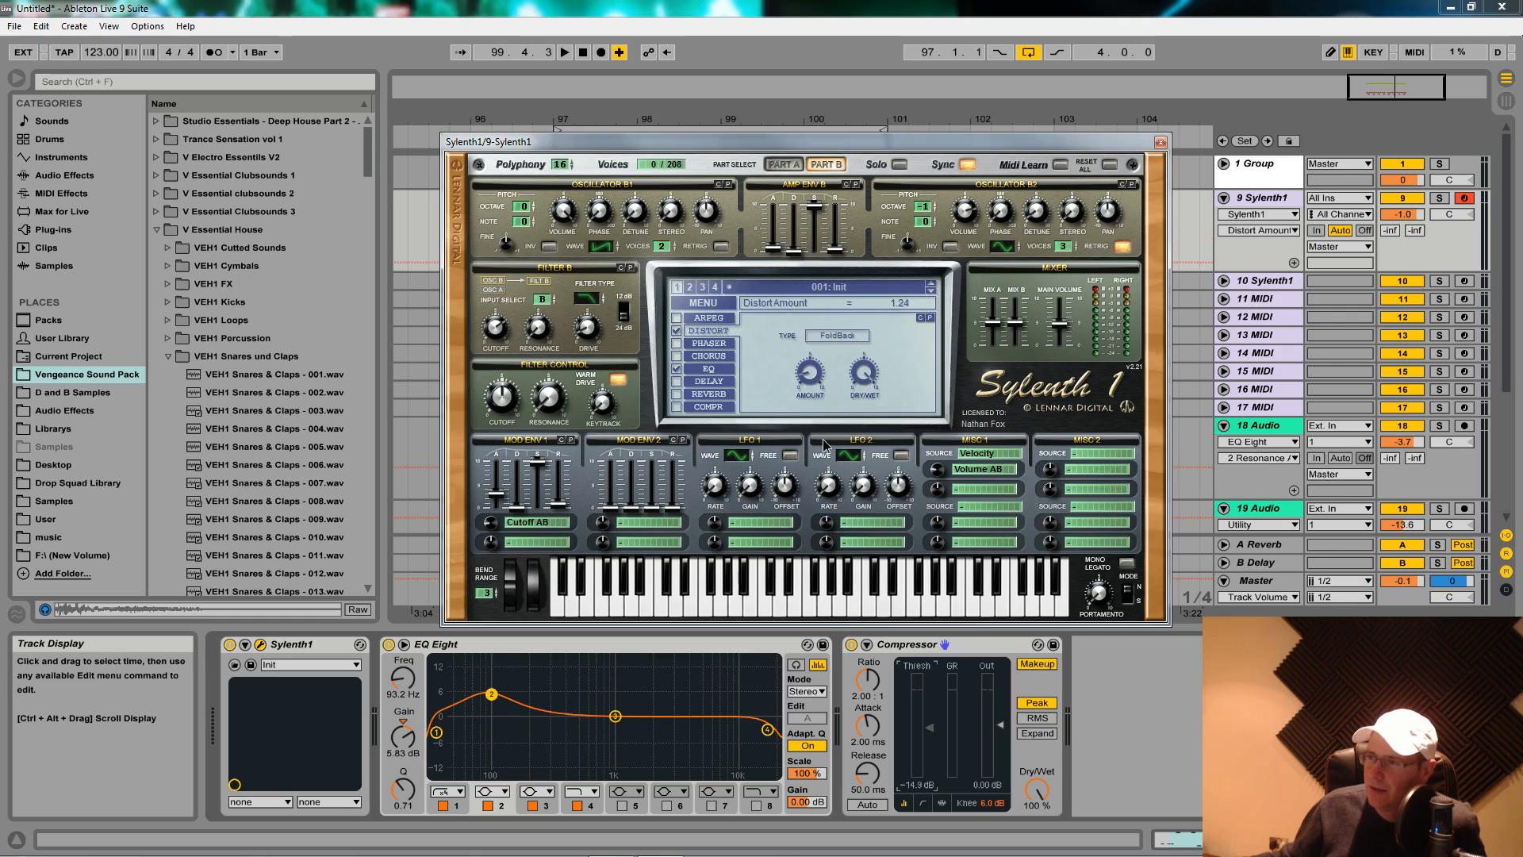
drag(864, 373, 871, 394)
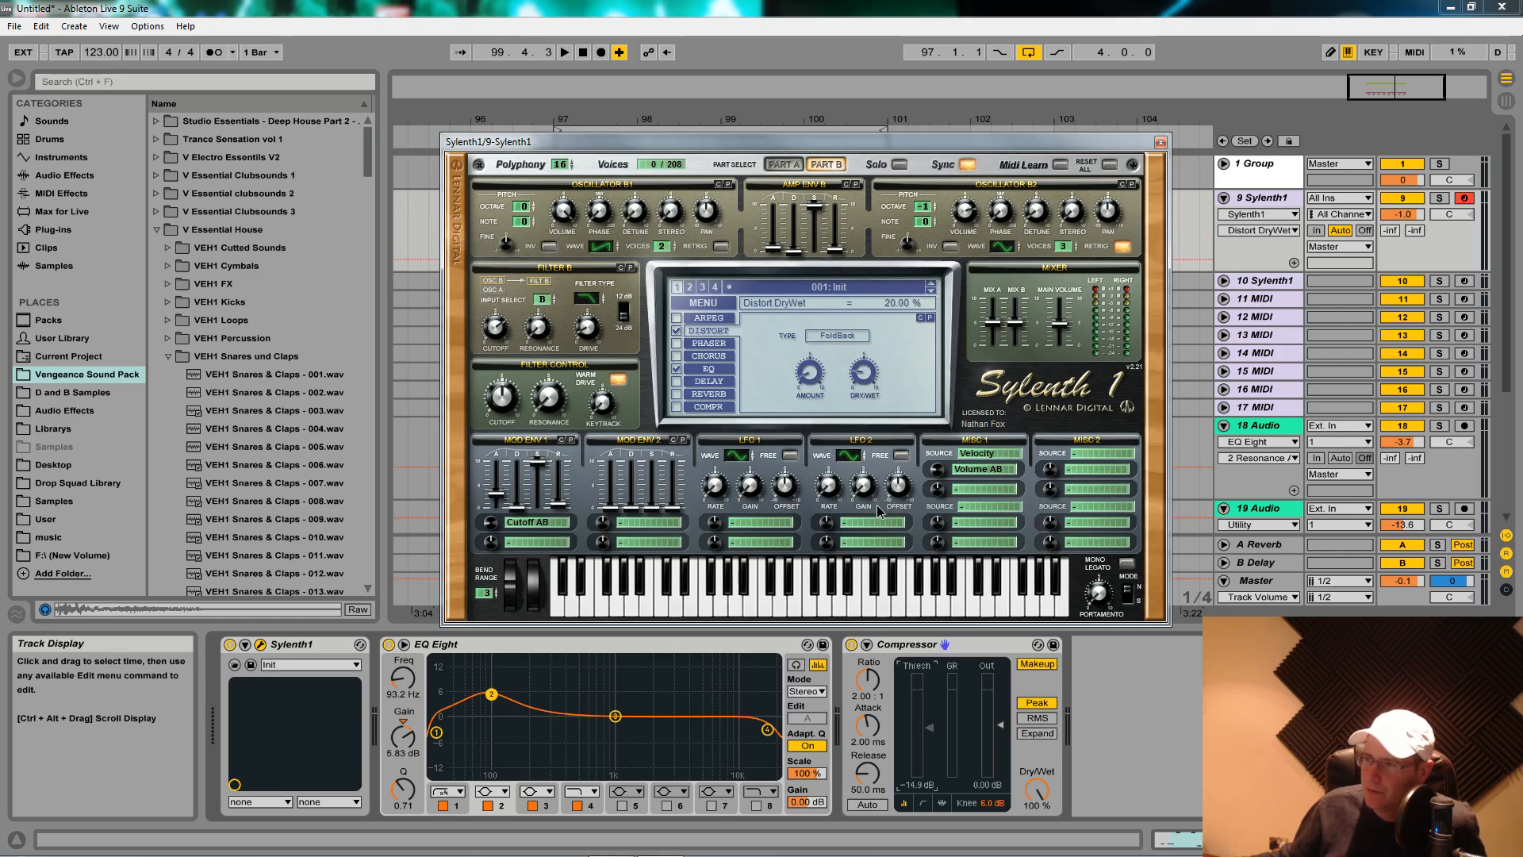
- Assign Dist Amount as Mod Env 1's second destination with an amount of 2.57
click(521, 544)
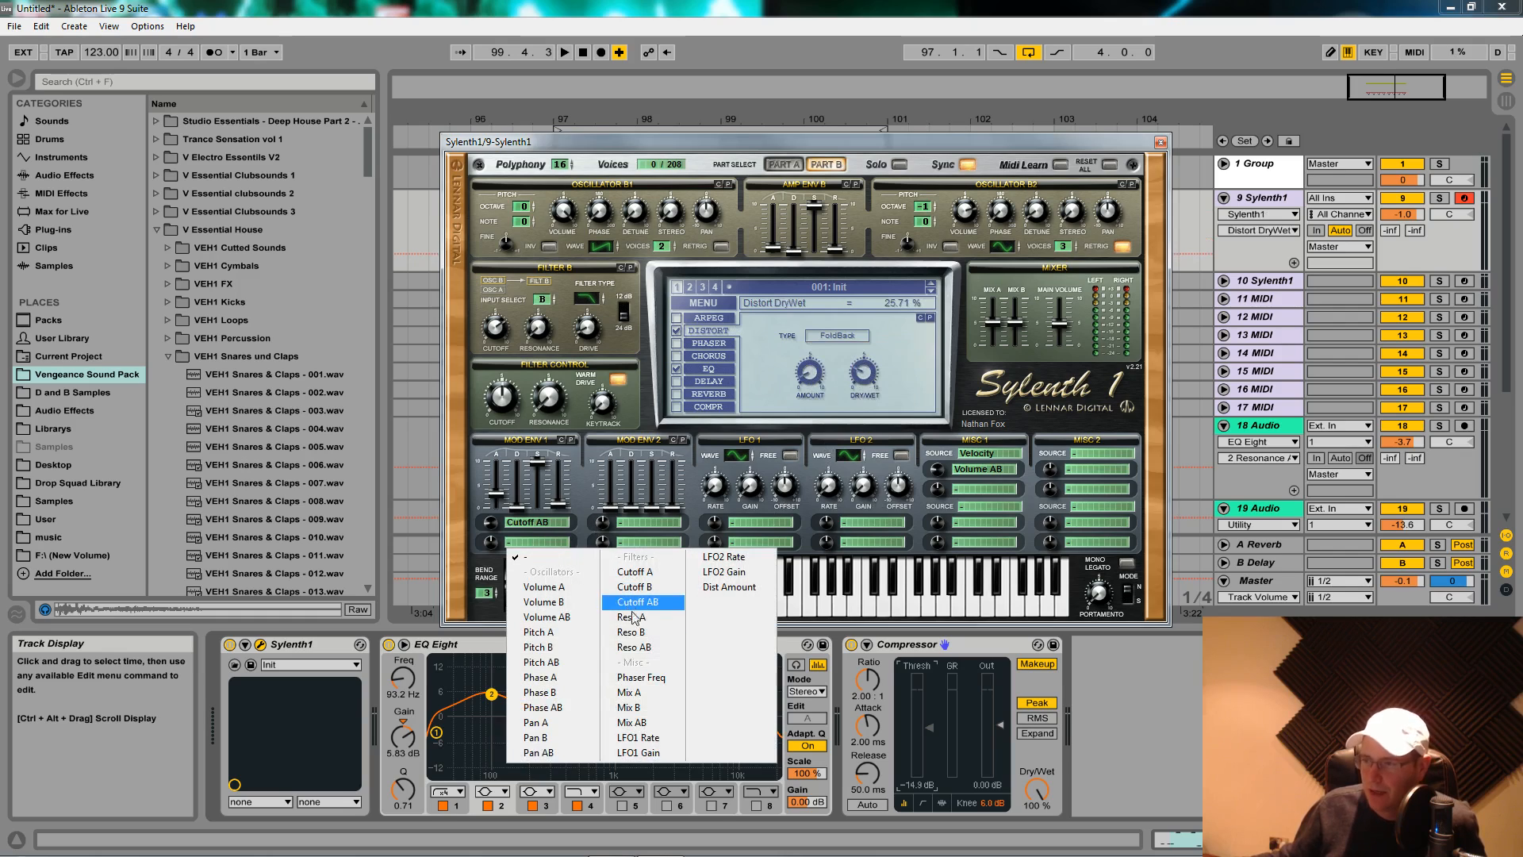
click(718, 587)
mouse_move(490, 542)
mouse_down()
mouse_move(493, 509)
mouse_move(493, 530)
mouse_up()
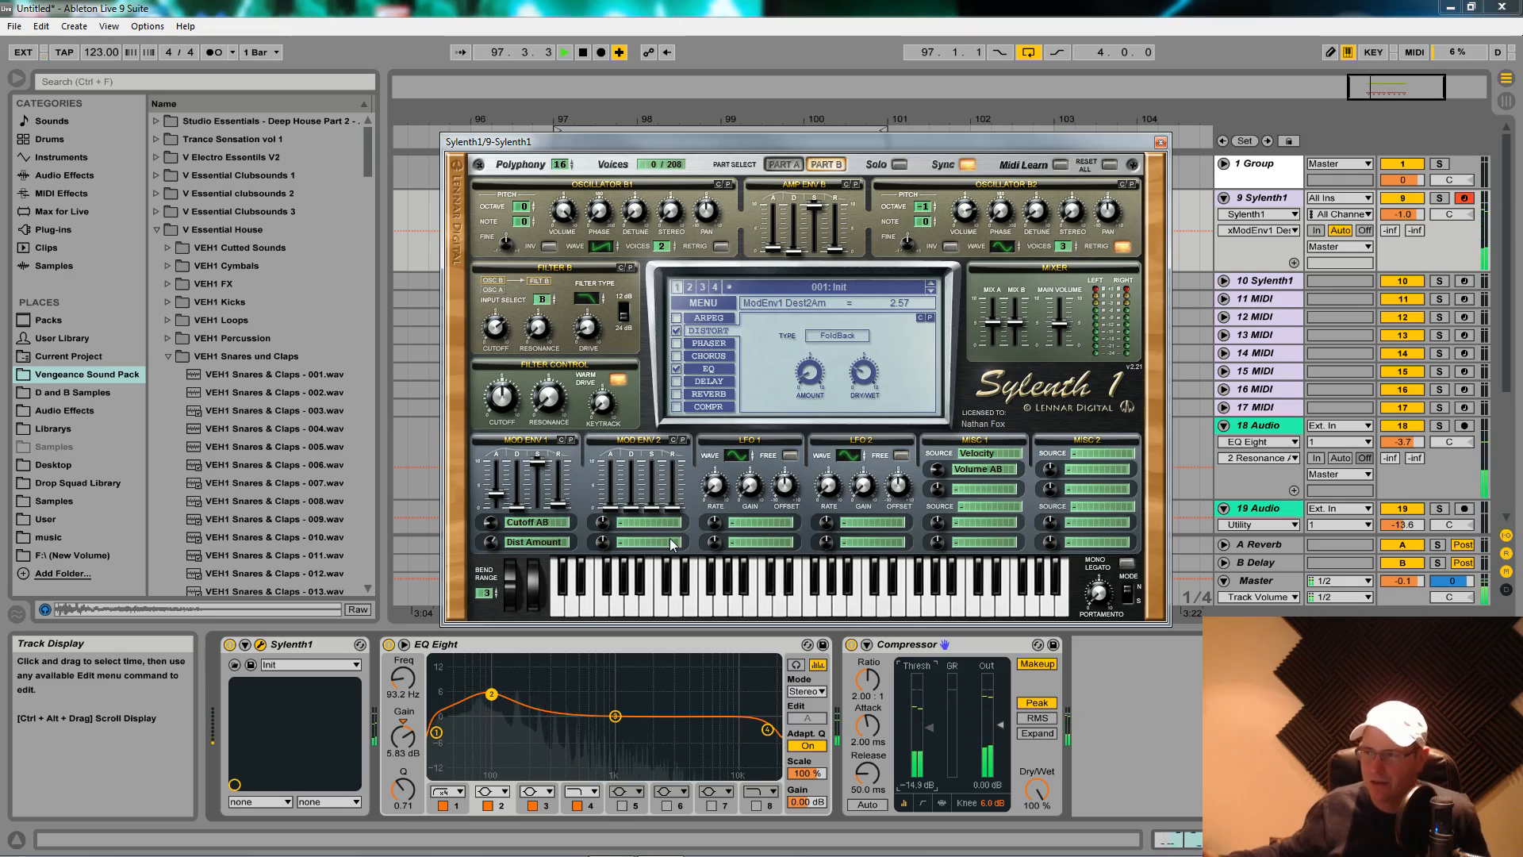
- Set Mod Env 1's second destination to None and play the loop to hear the bass without the distortion modulation
key(space)
key(ctrl+b)
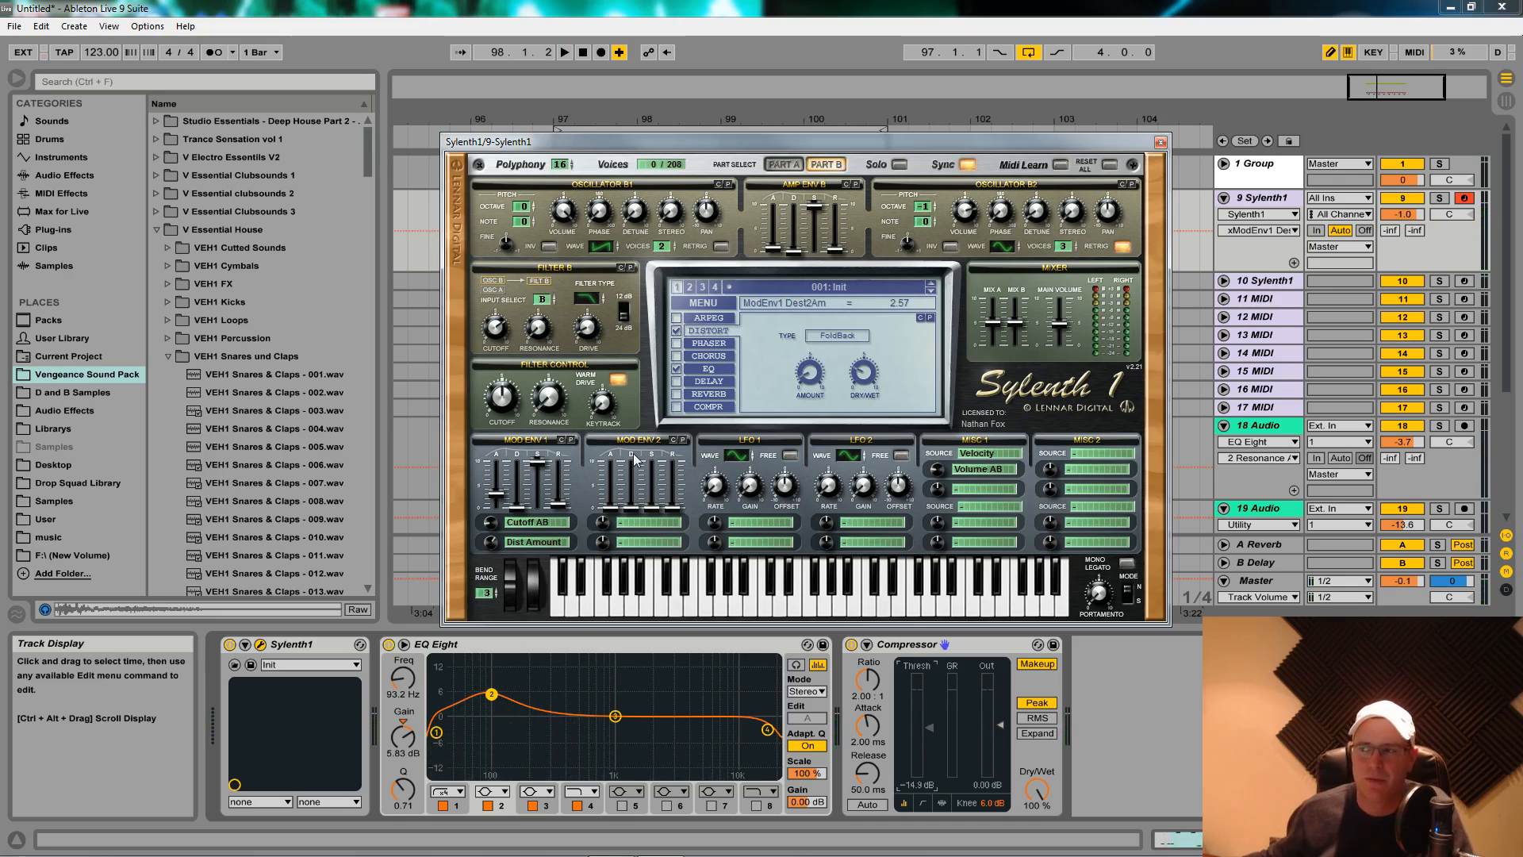
click(521, 546)
click(548, 558)
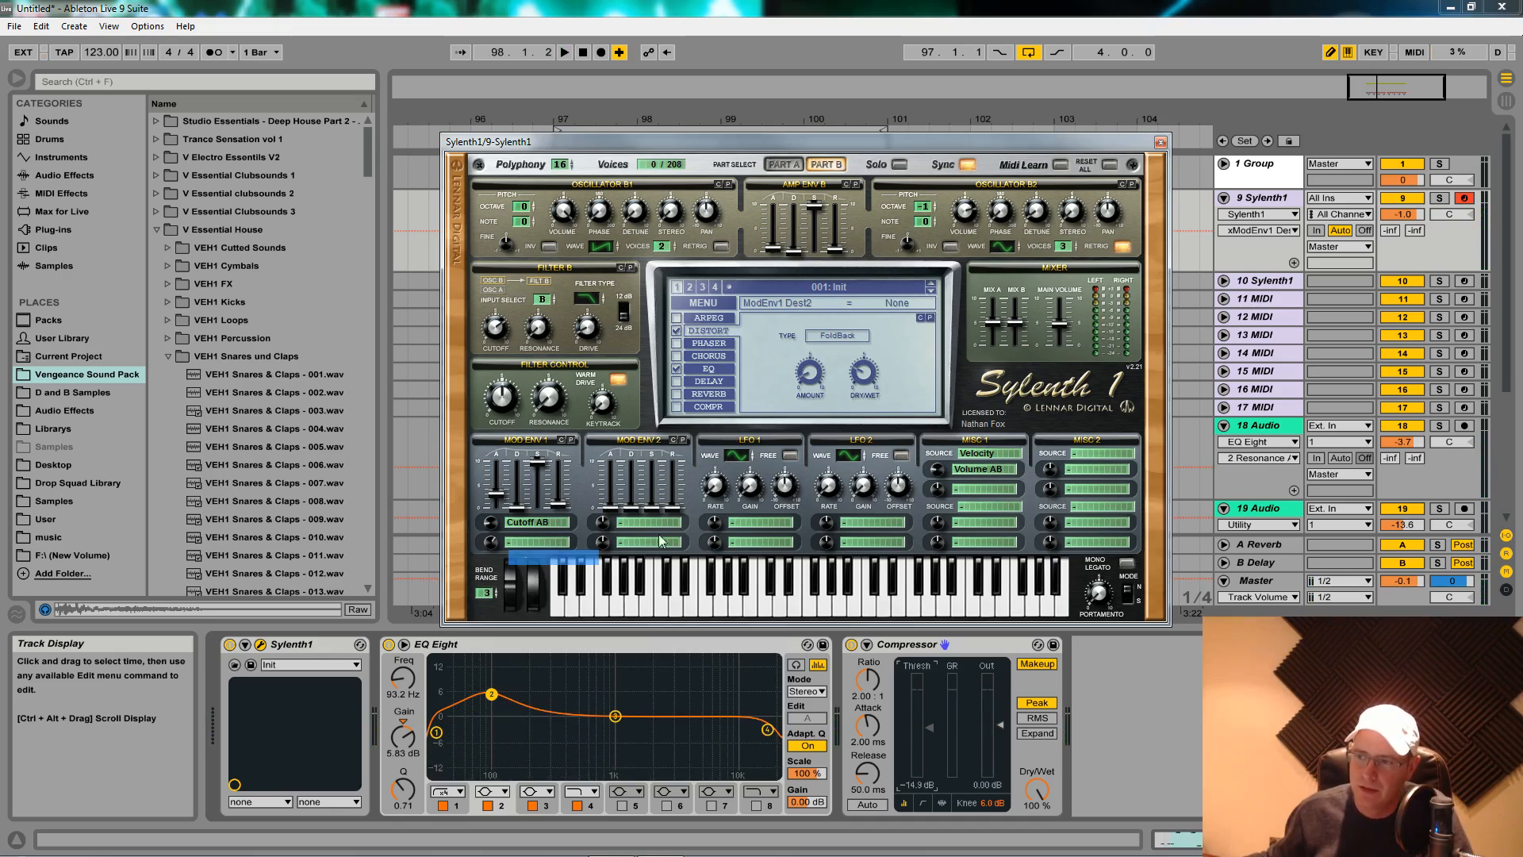
key(space)
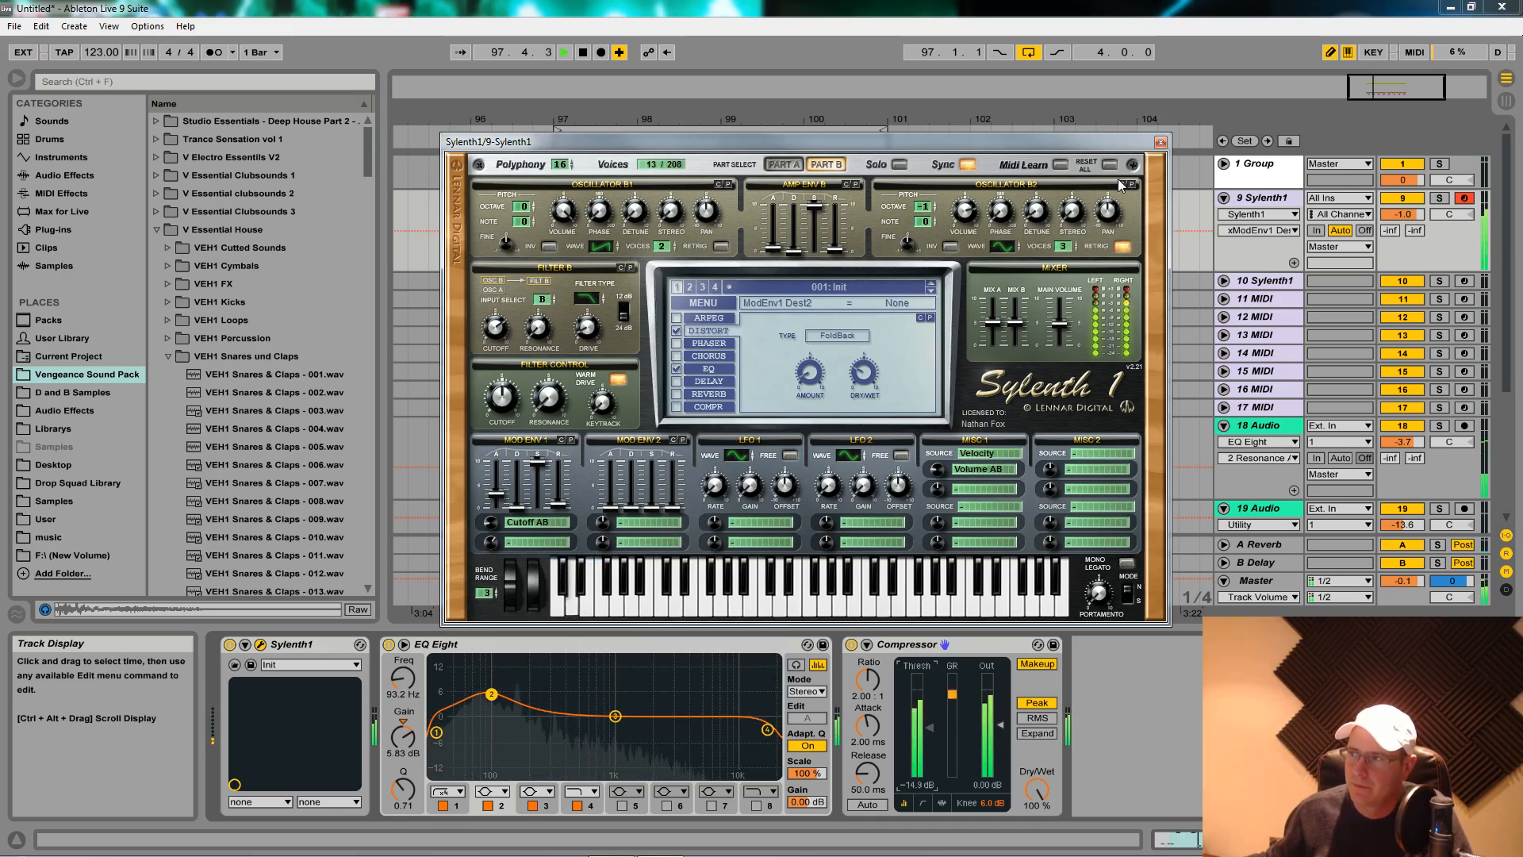
key(space)
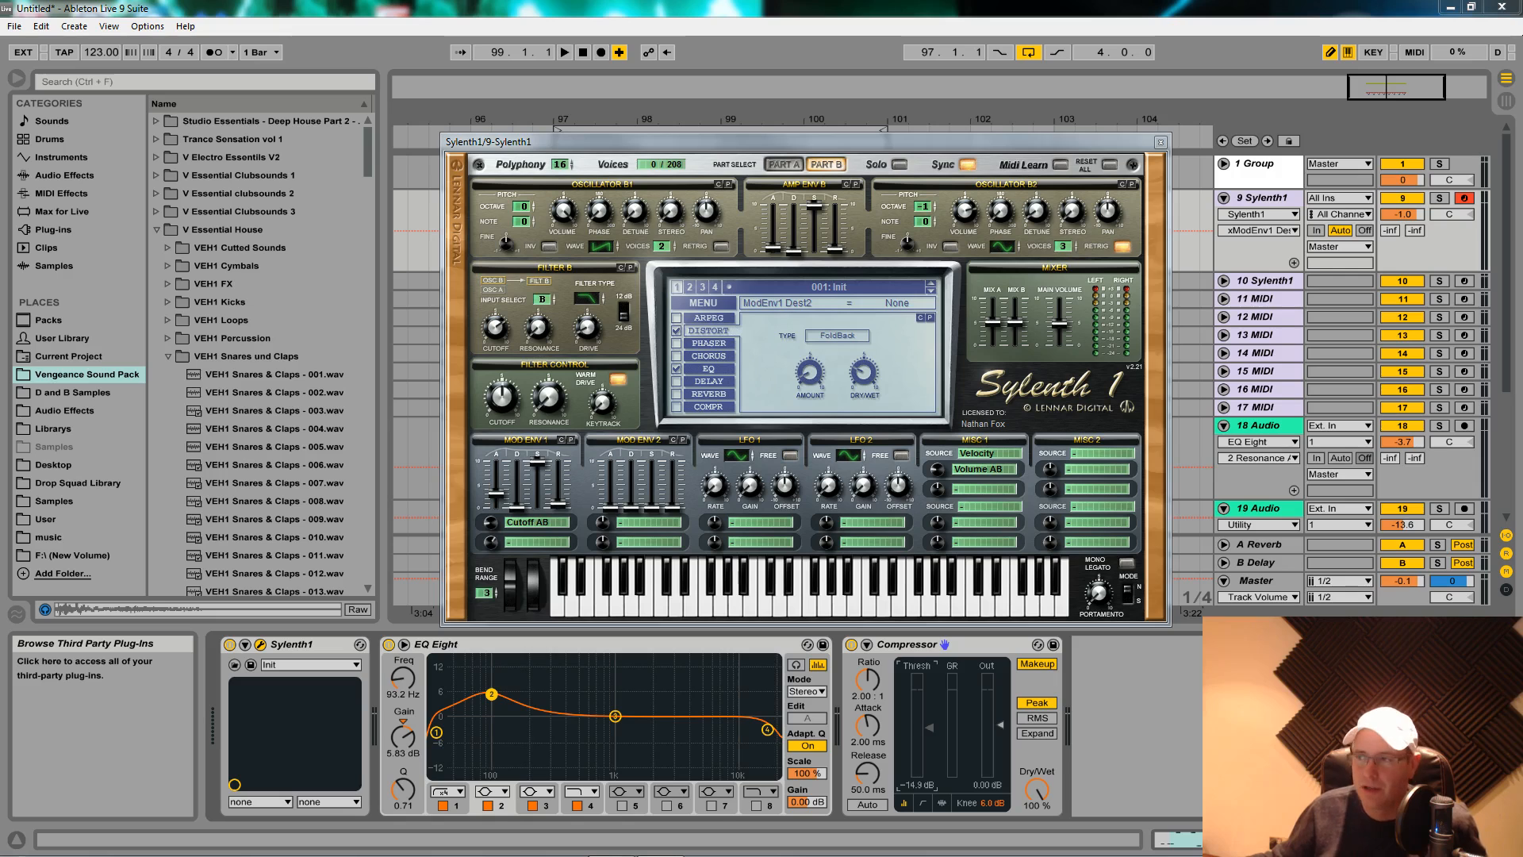
- Narrow Live's browser so its file list is hidden, and reposition the Sylenth1 window over the widened arrangement area
drag(784, 143, 747, 110)
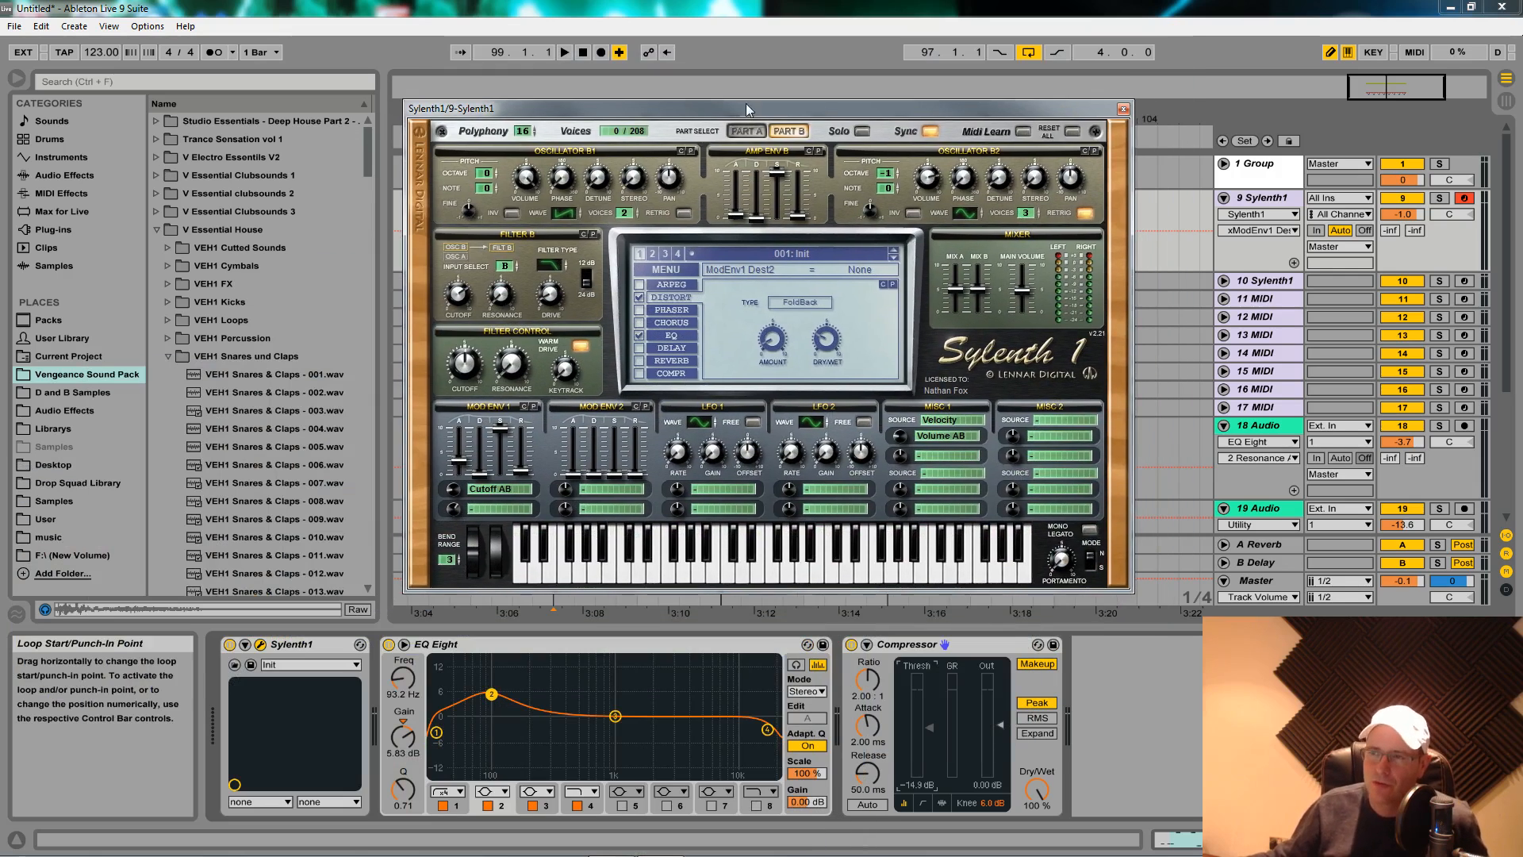
scroll(373, 250, down, 4)
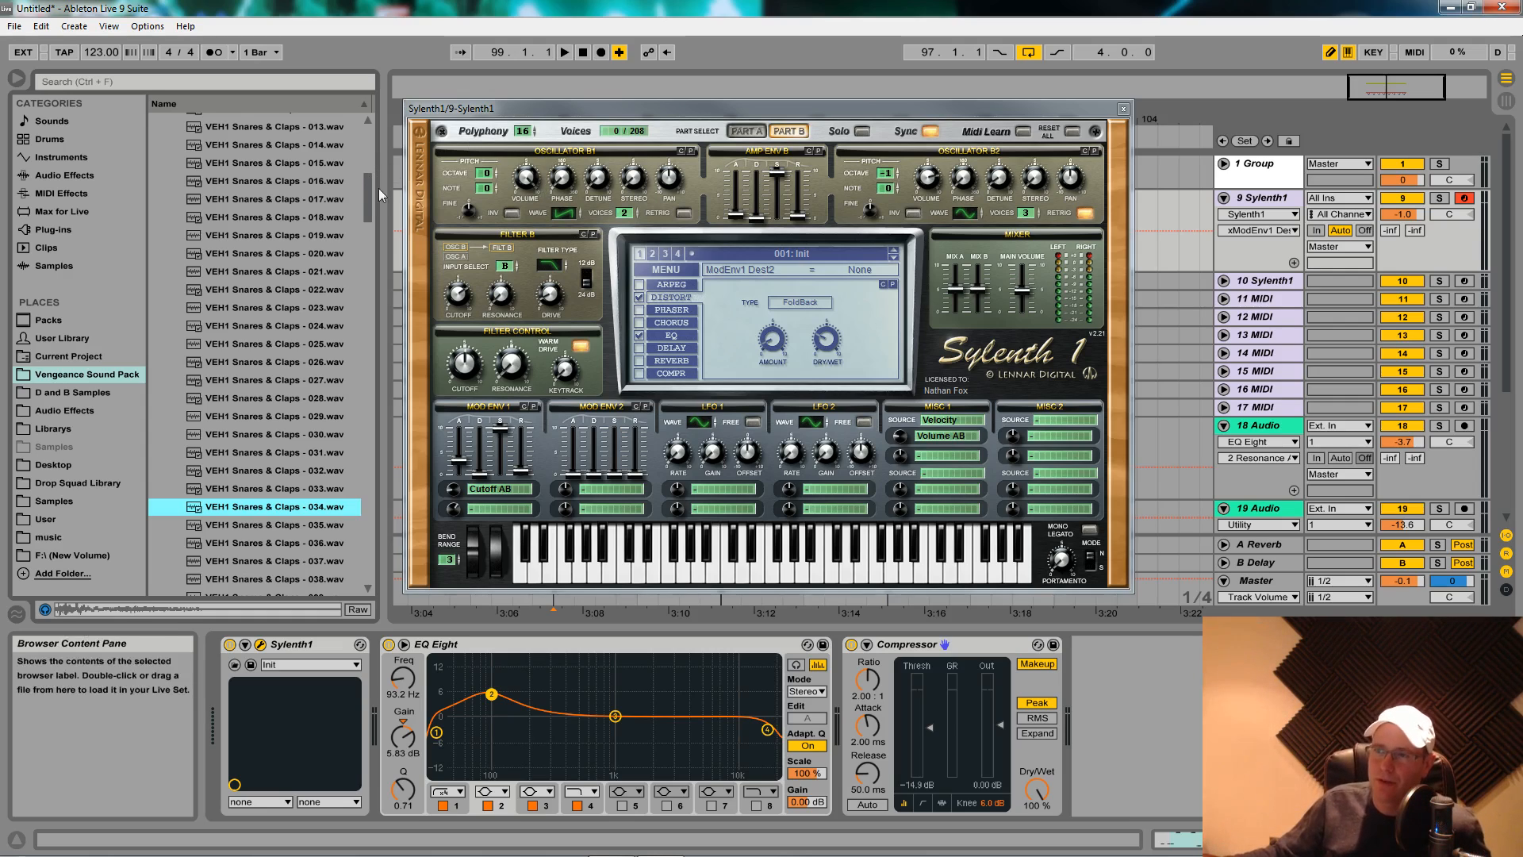
drag(801, 109, 831, 145)
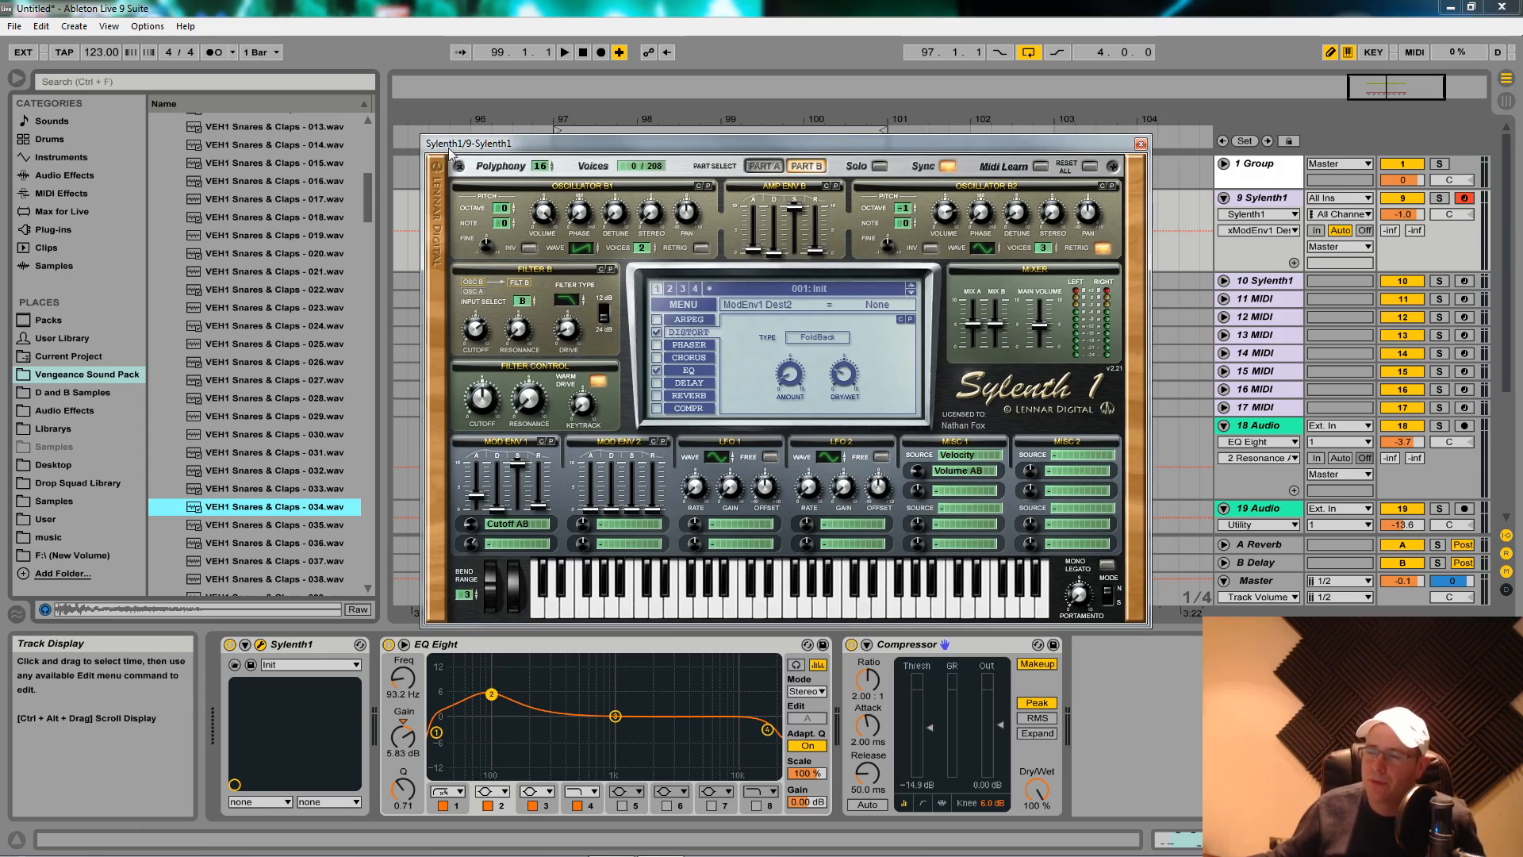
drag(381, 197, 161, 197)
drag(831, 146, 682, 108)
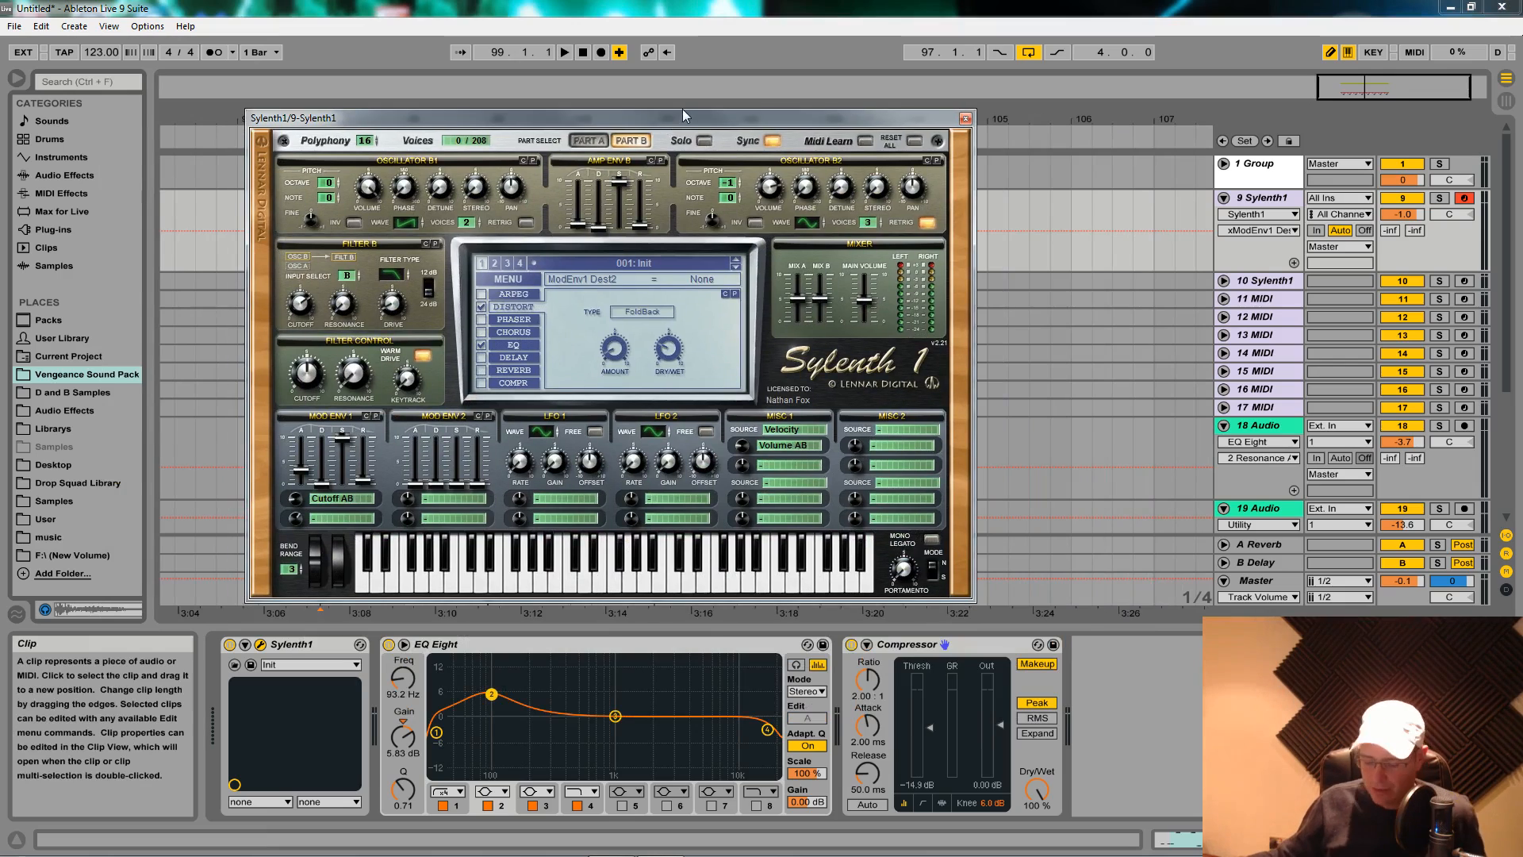